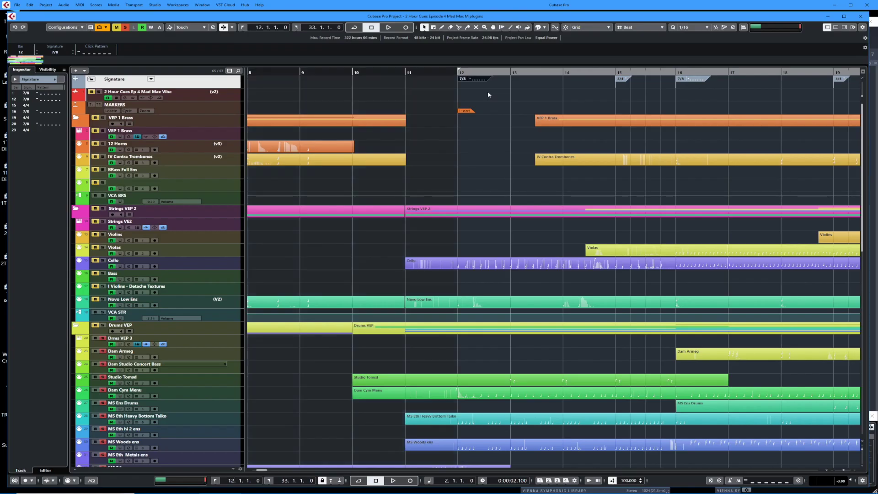
Play the 7/8 passage from bar 12 twice to hear the drum tracks
key(space)
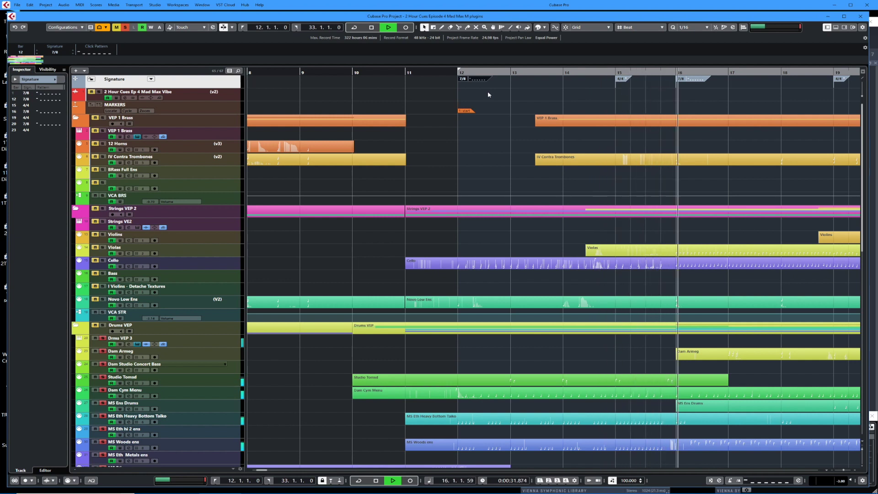
key(space)
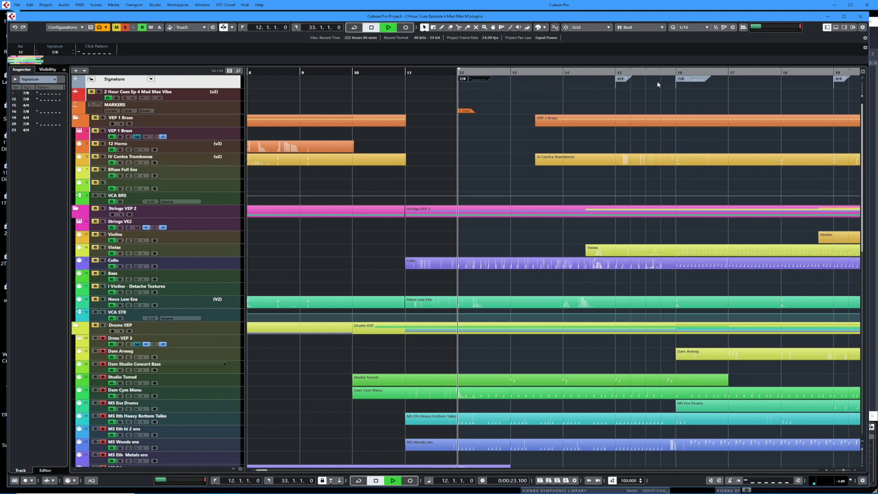
key(space)
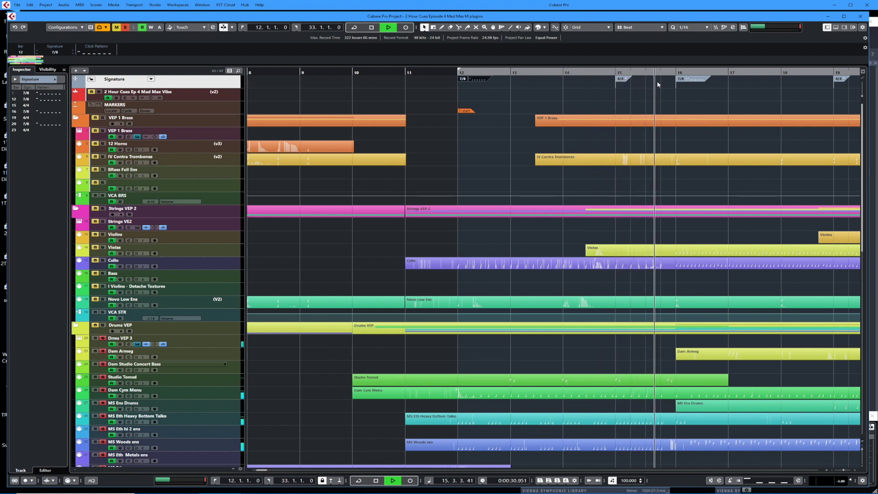
key(space)
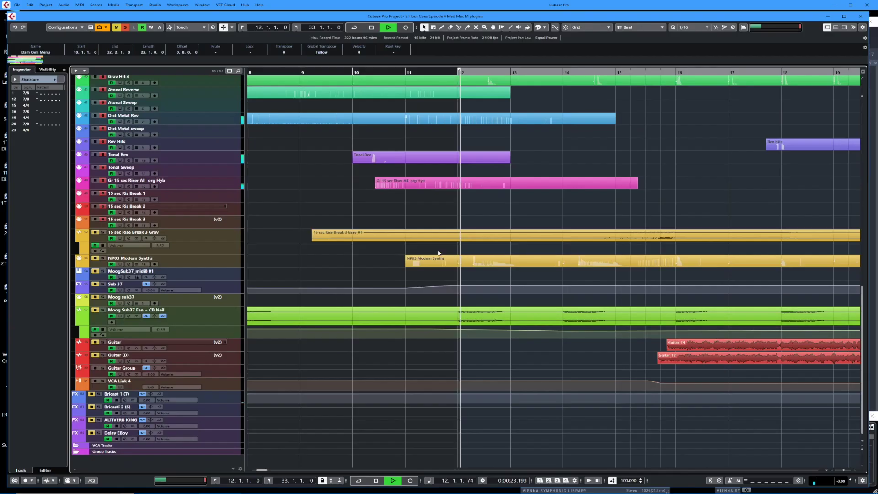
Examine the MS Eth Heavy Bottom Taiko part in the Key Editor, and open and play the MS Woods ens part there
scroll(454, 208, up, 6)
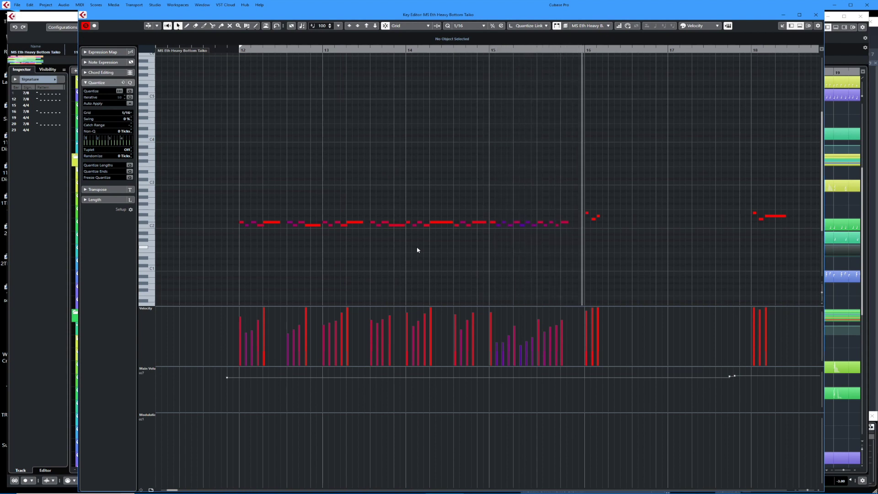
key(Return)
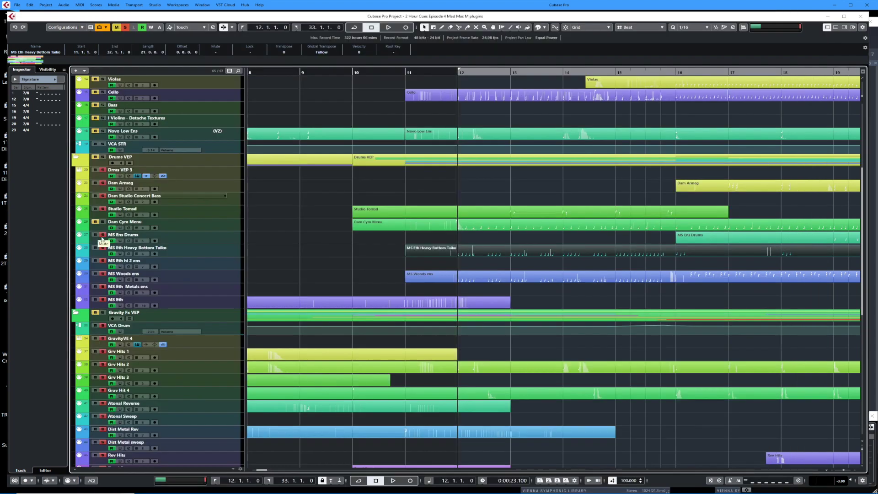
click(197, 283)
click(480, 284)
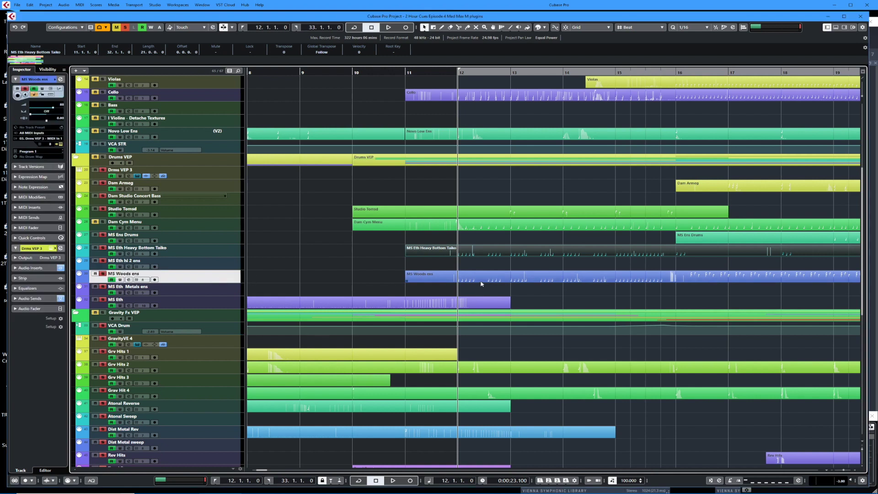
key(Return)
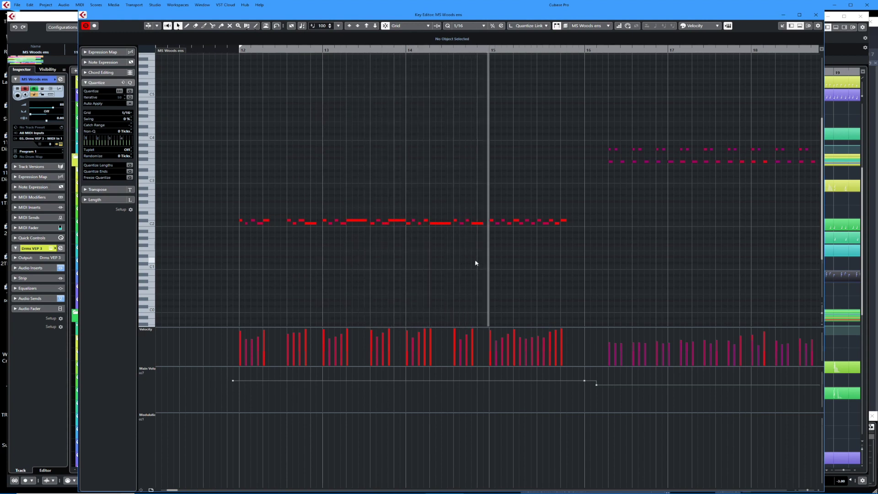
key(space)
key(Escape)
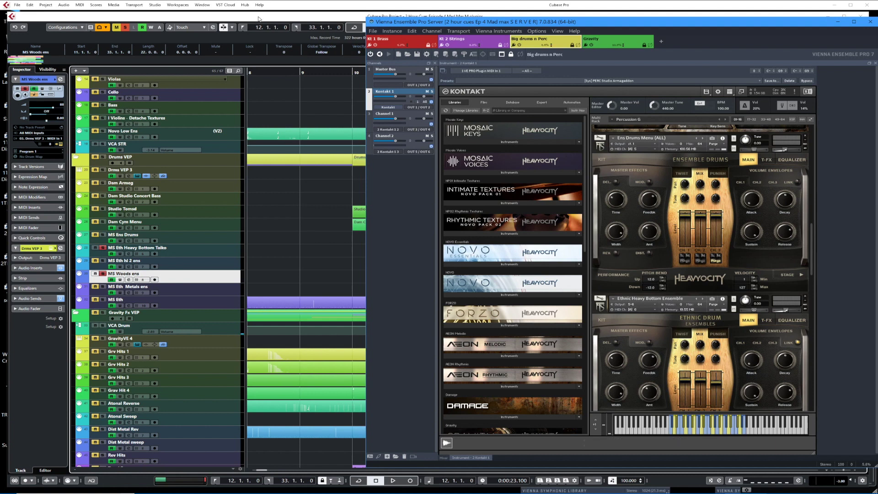
Examine the ensemble drum patches loaded in Kontakt in Vienna Ensemble Pro while playing the passage
click(327, 156)
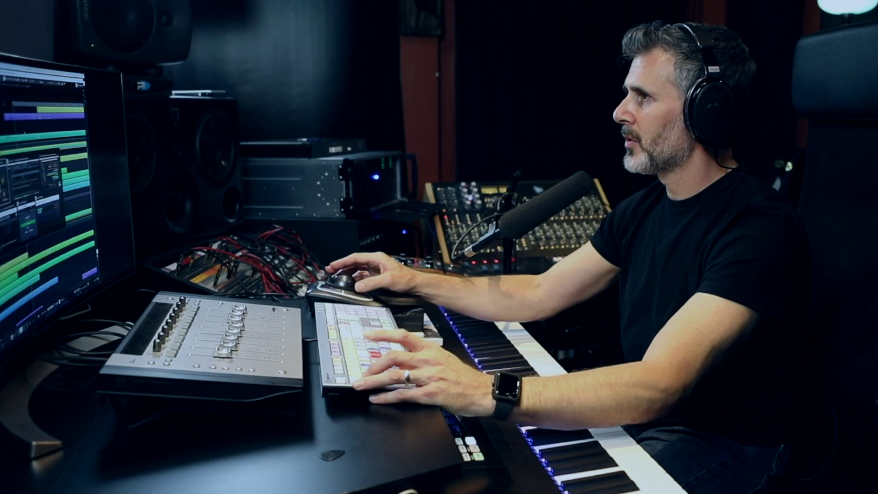
key(F3)
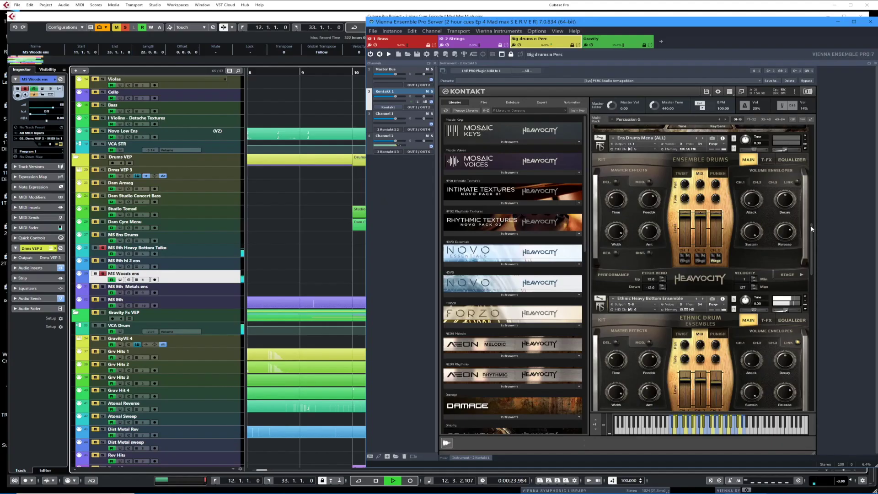
drag(816, 181, 819, 305)
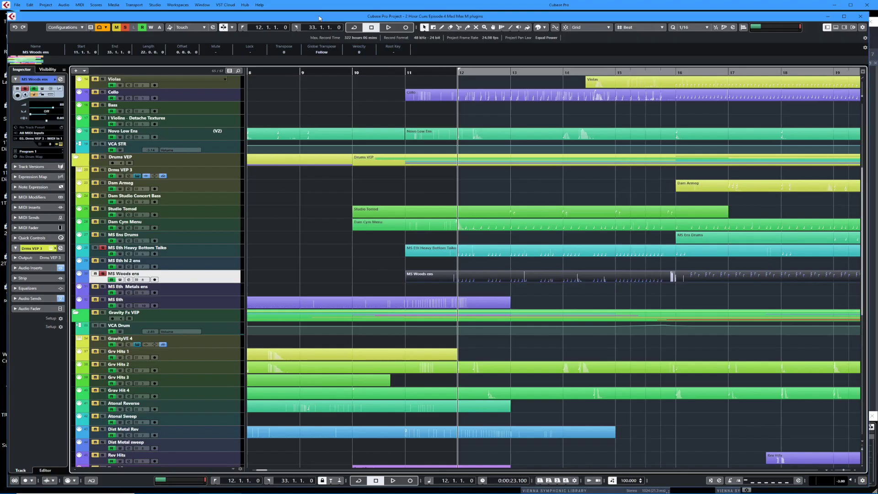
Open the MixConsole, widen its channel strips and play the passage to watch the drum channel levels
key(F3)
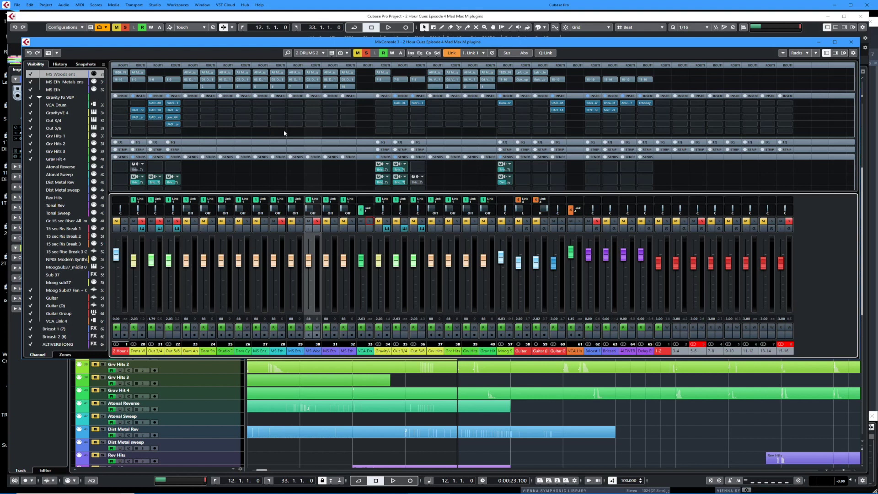
key(h)
key(h)
key(h)
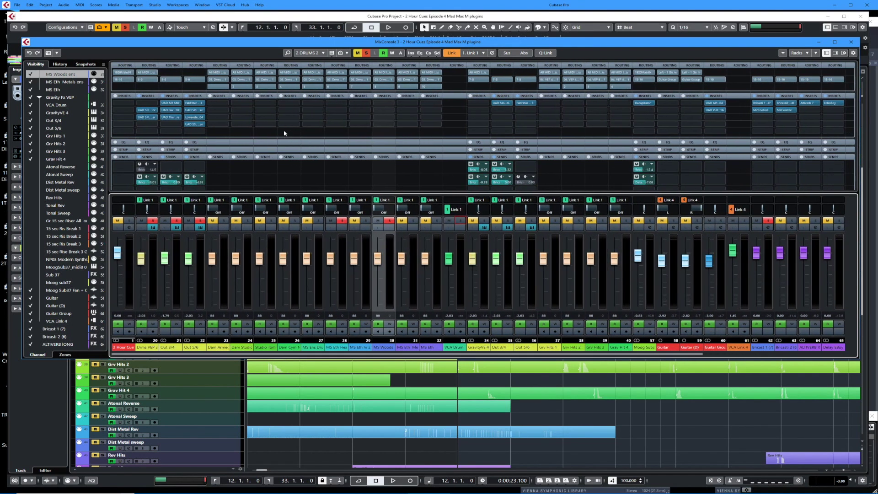
key(h)
key(space)
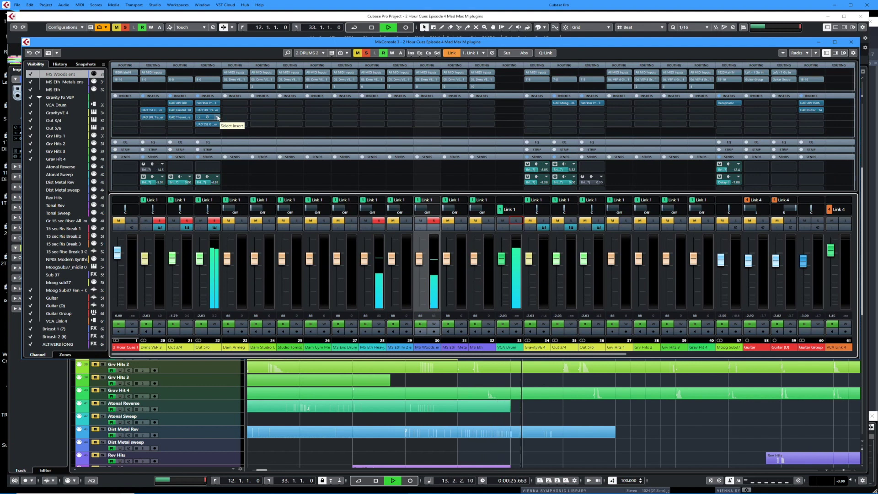
key(space)
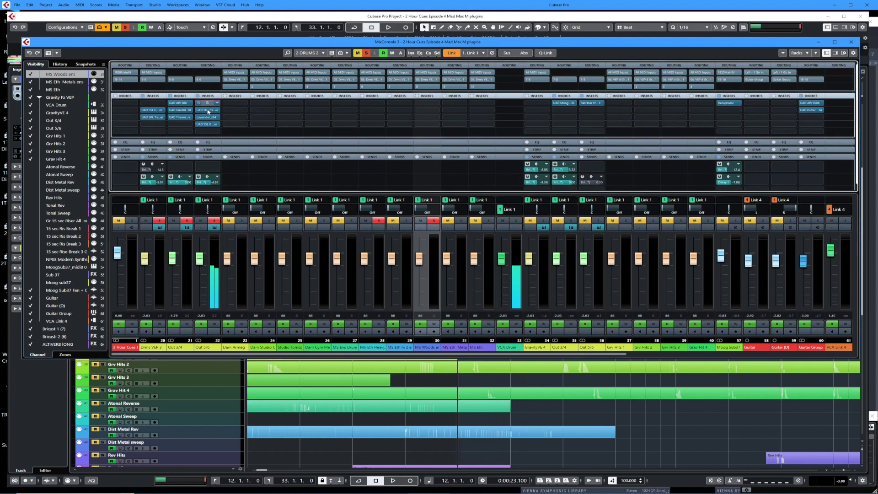
Open the Out 5/6 channel's inserts: FabFilter Pro-Q 3, SPL Transient Designer, Lowender and UAD SSL G Bus Compressor
click(208, 110)
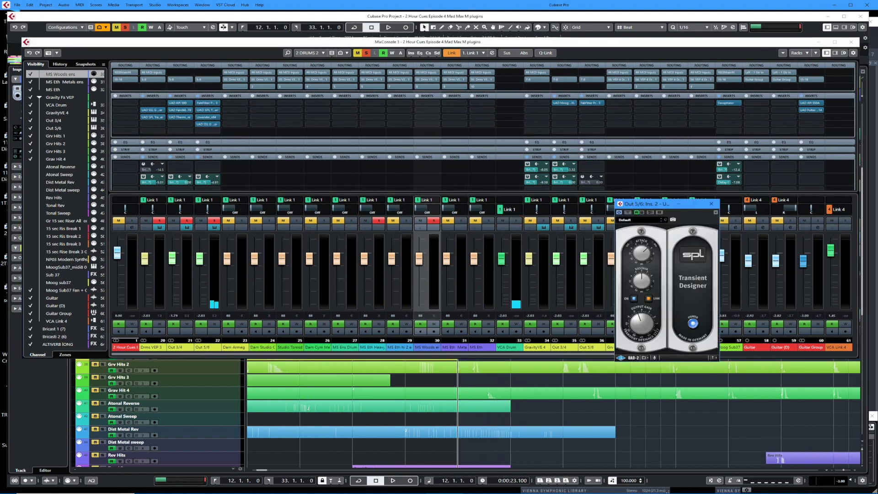
click(208, 103)
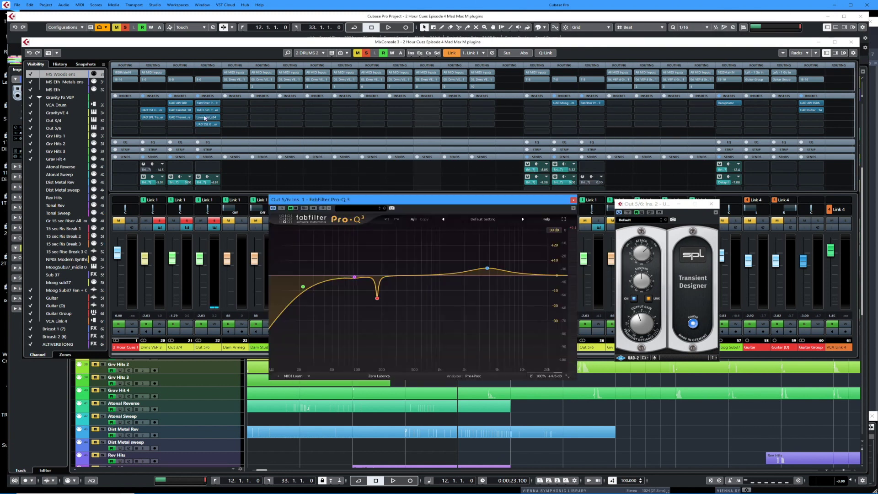
click(208, 110)
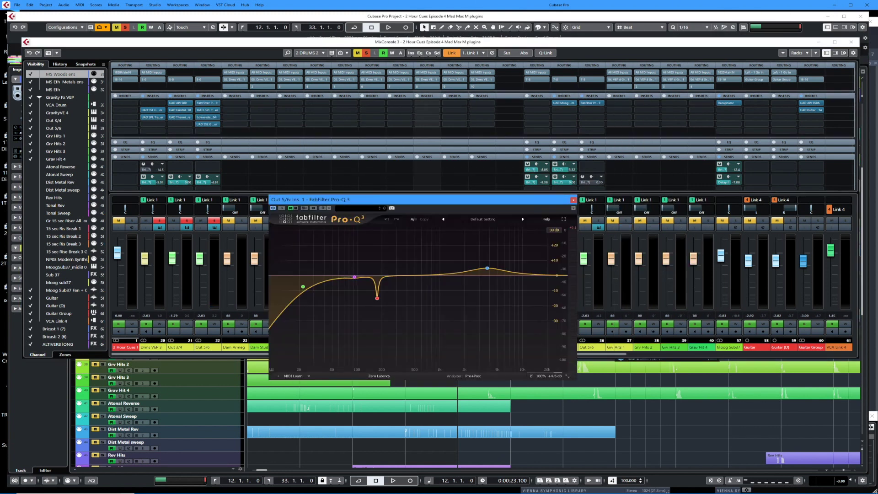
key(Escape)
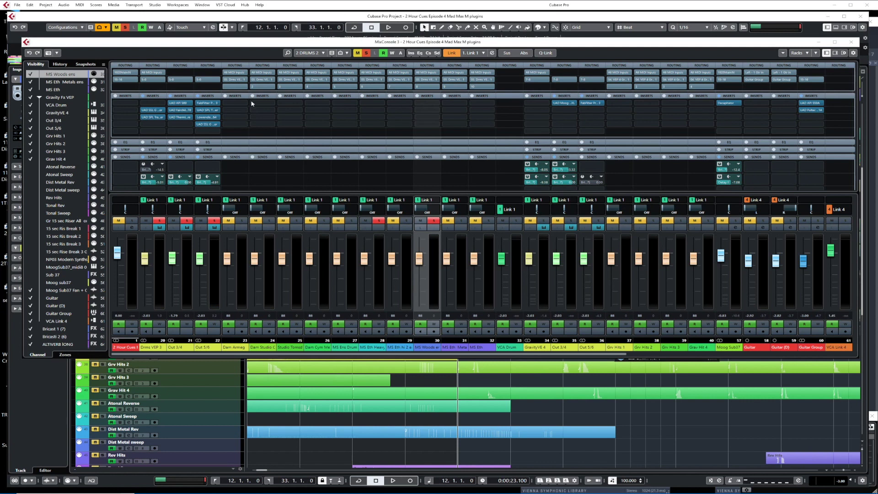
key(ctrl+shift+p)
Play the passage repeatedly, comparing the Out 5/6 drums with the SPL Transient Designer bypassed and active
key(space)
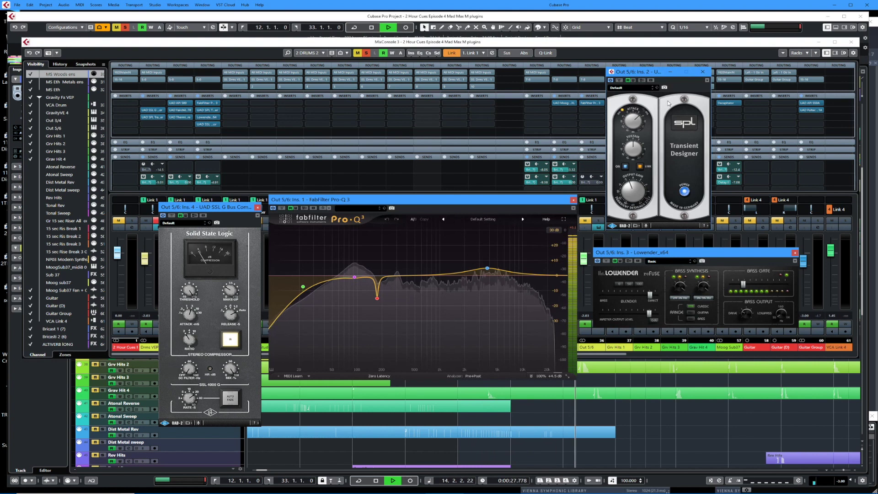
key(space)
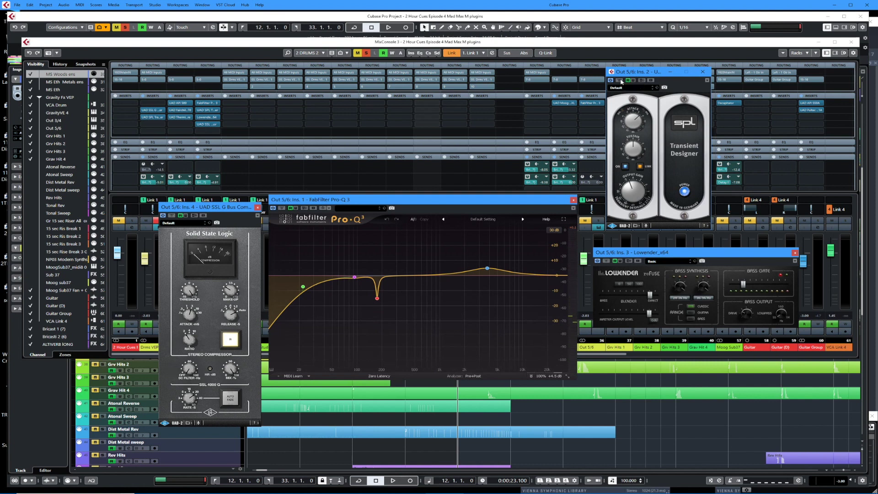
key(space)
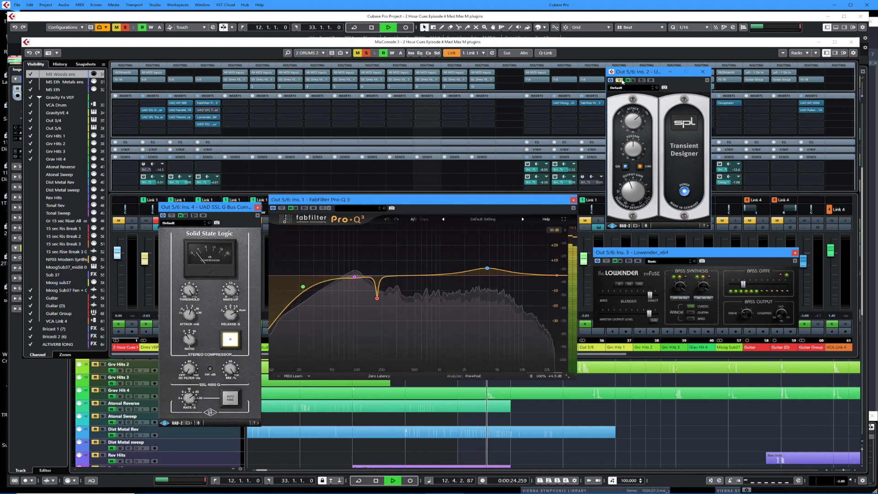
key(space)
key(space)
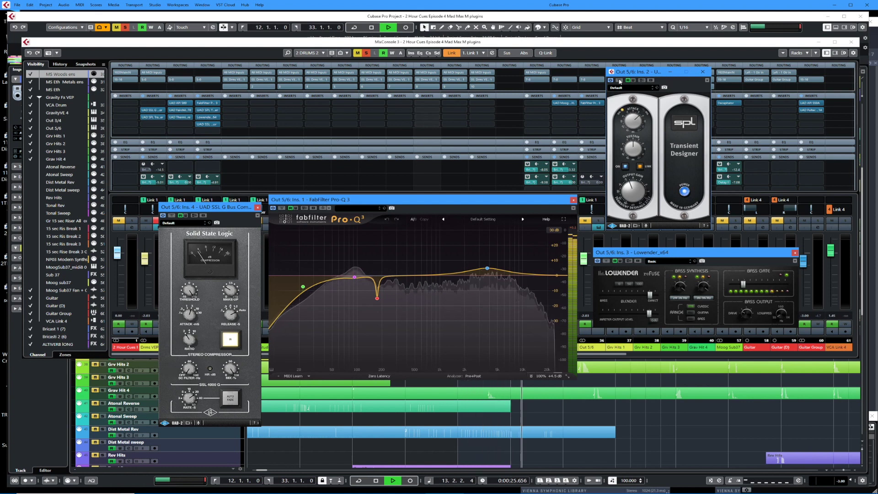
key(space)
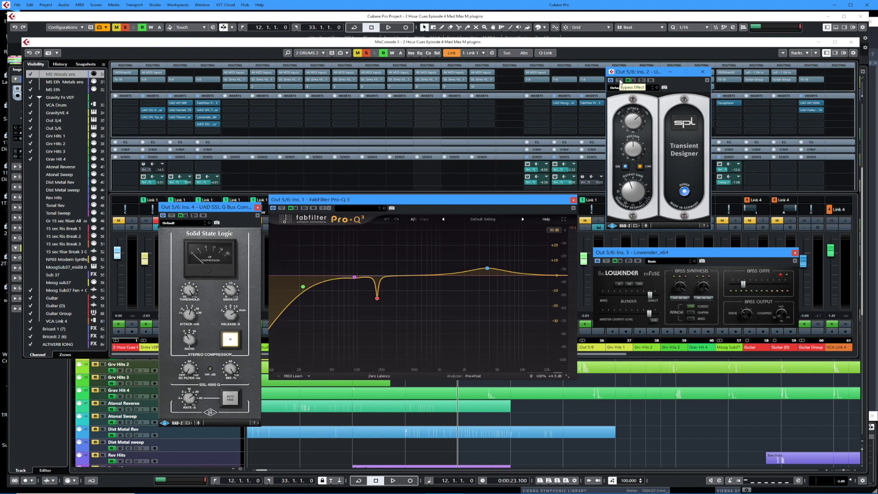
key(space)
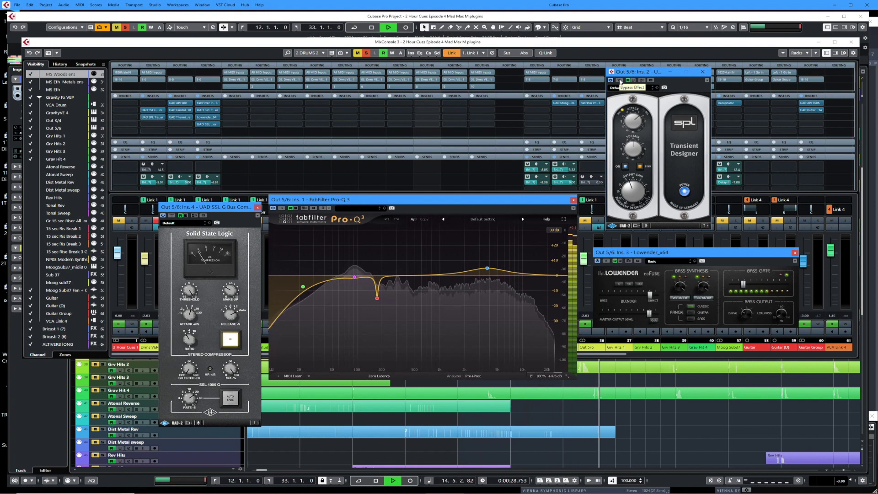
key(space)
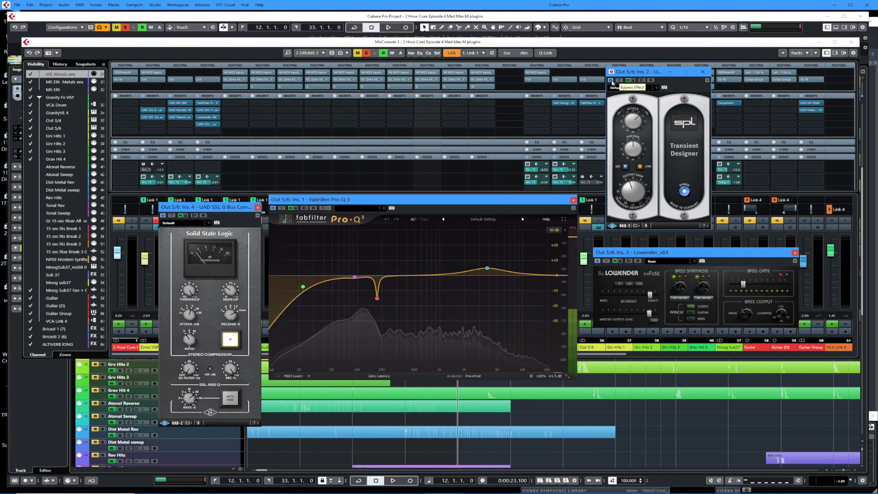
Play the passage with FabFilter Pro-Q 3 bypassed on Out 5/6
click(413, 203)
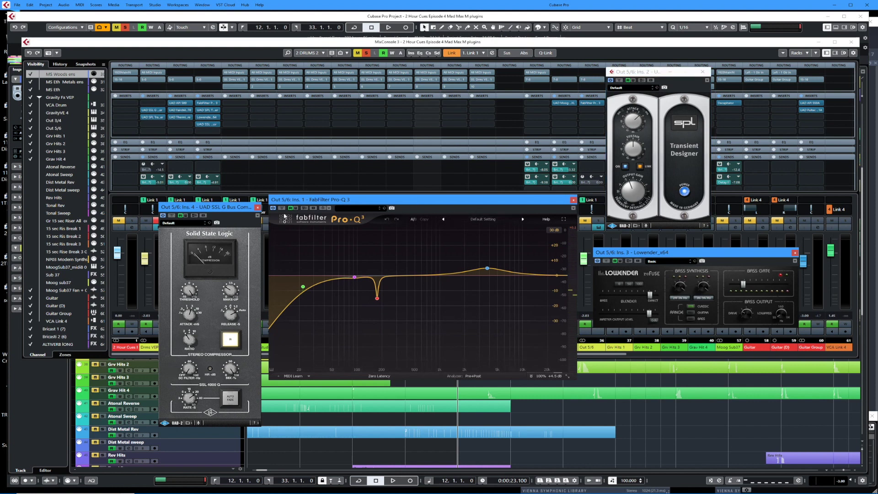
key(space)
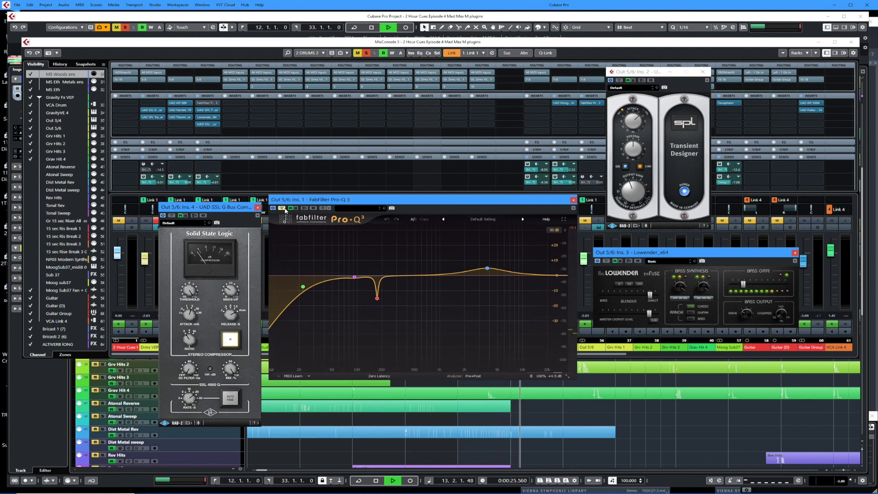
key(space)
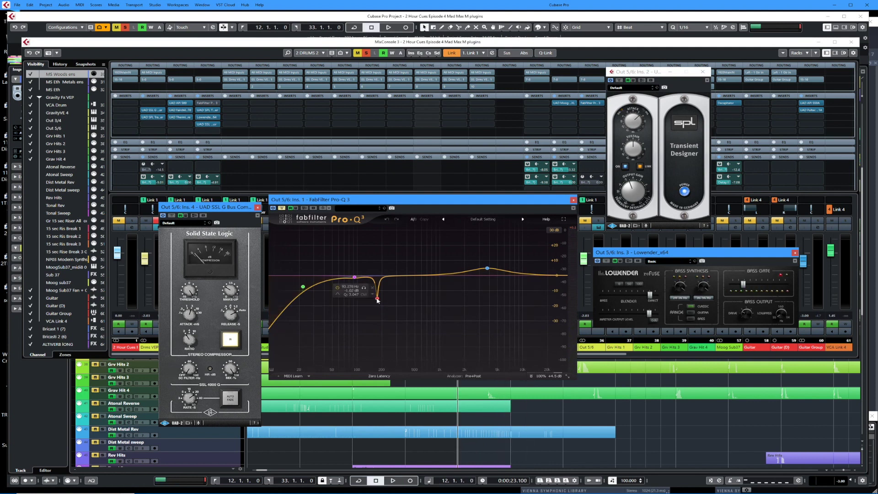
Inspect the Pro-Q 3 narrow cut and high-frequency boost bands, and replay the passage comparing the EQ bypassed and active
click(377, 299)
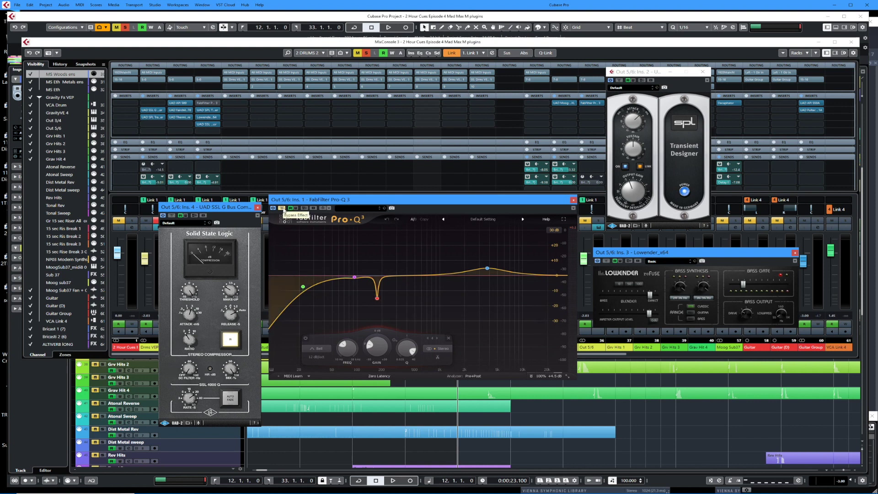
click(487, 270)
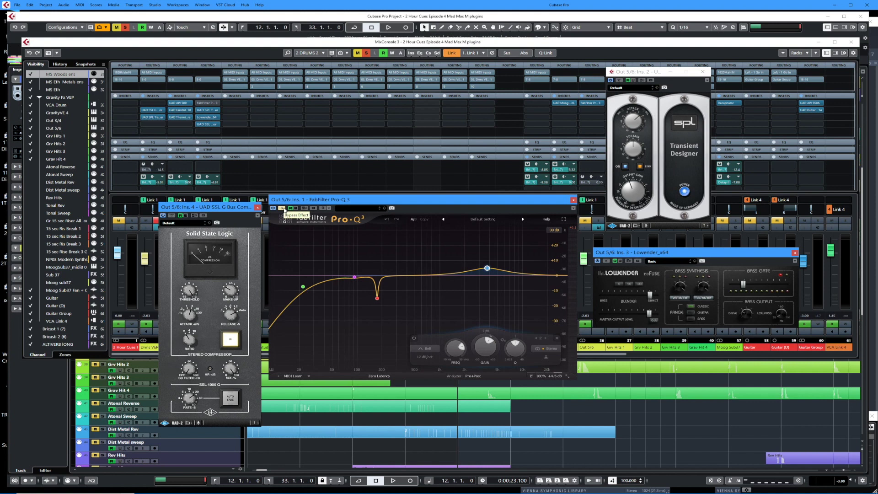
key(space)
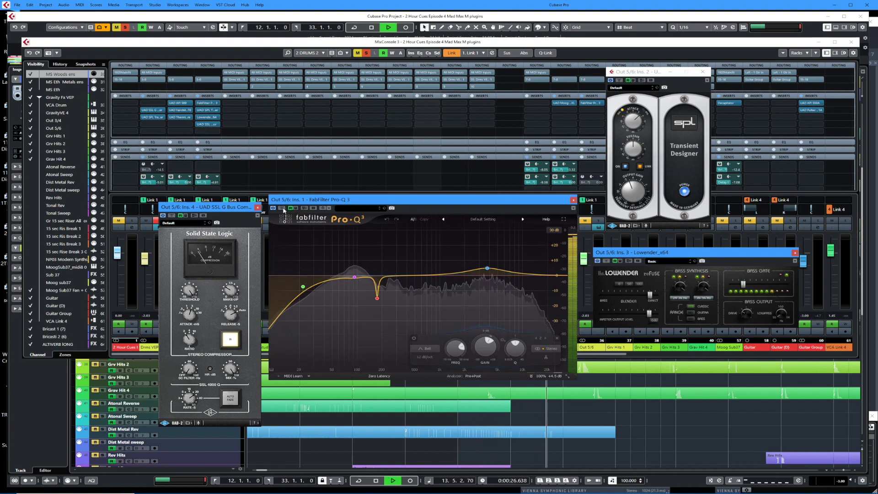
key(space)
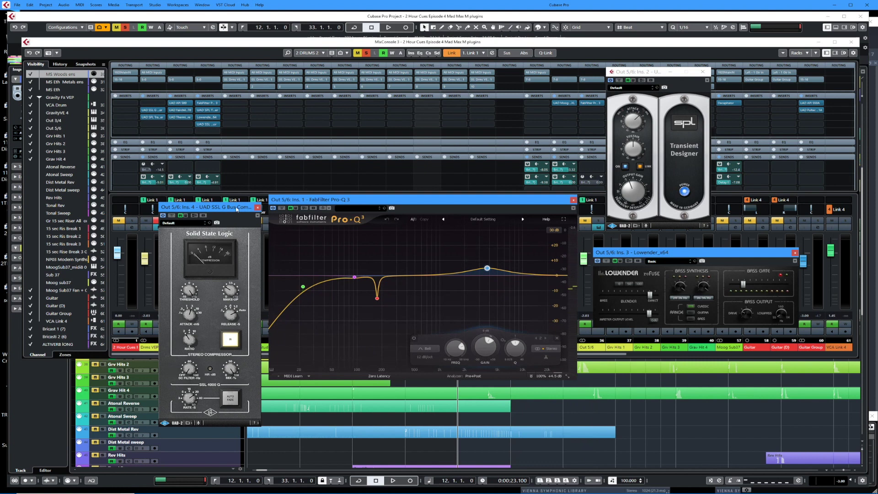
Replay the passage to compare the Out 5/6 drums with the UAD SSL G Bus Compressor, and separately Lowender, bypassed and active
key(space)
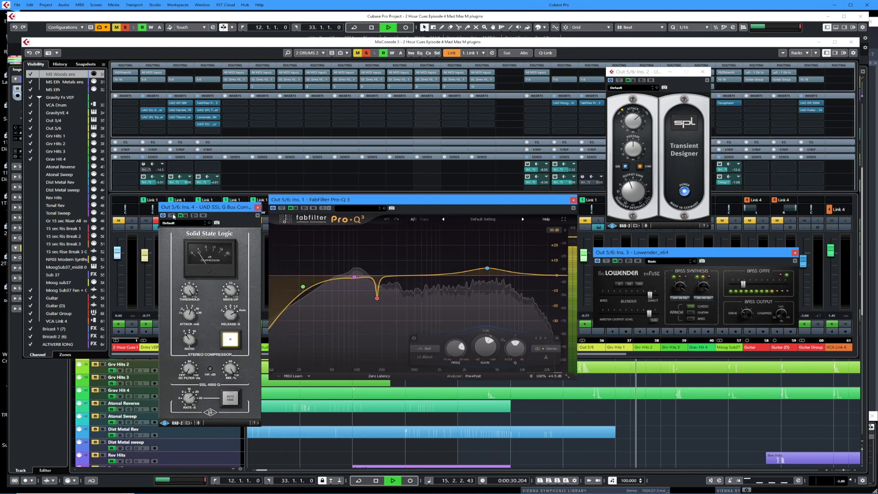
key(space)
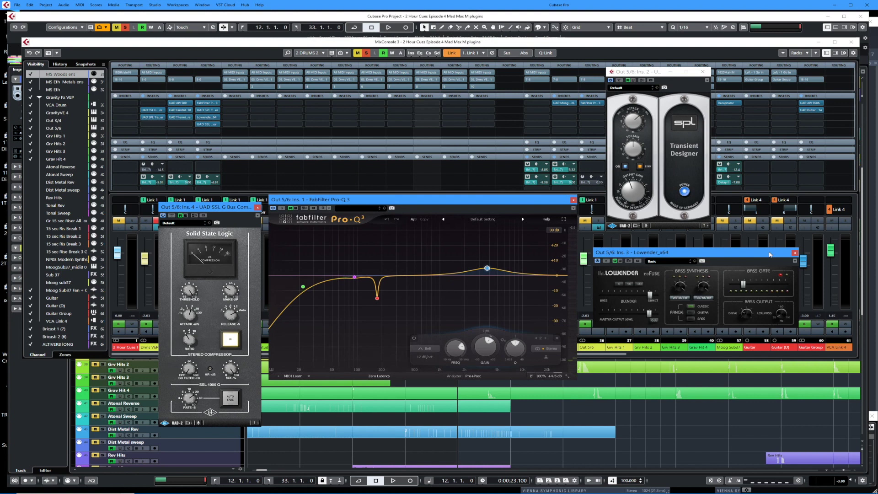
click(607, 262)
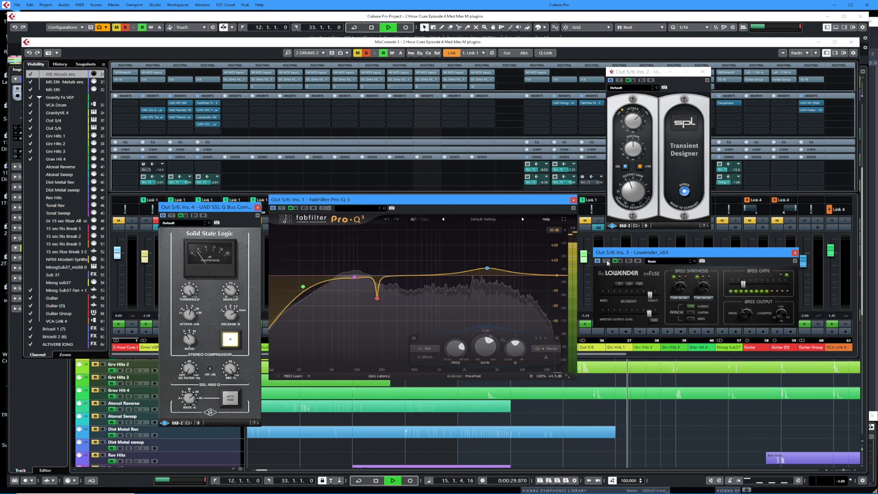
key(space)
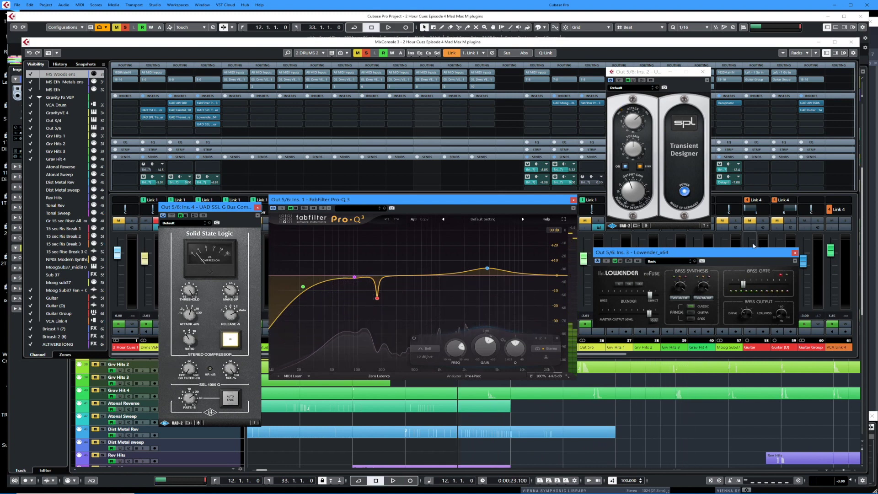
Close the four Out 5/6 plug-in windows and the mixer to return to the project arrangement
click(794, 253)
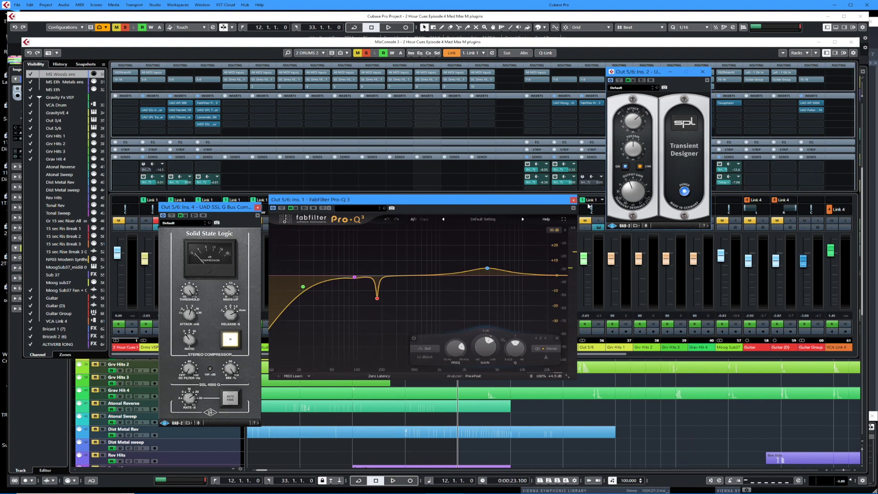
click(574, 200)
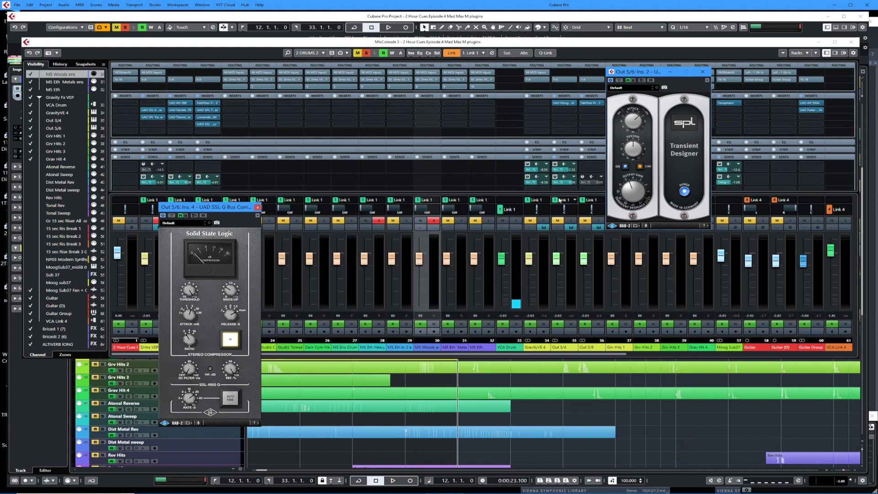
click(258, 207)
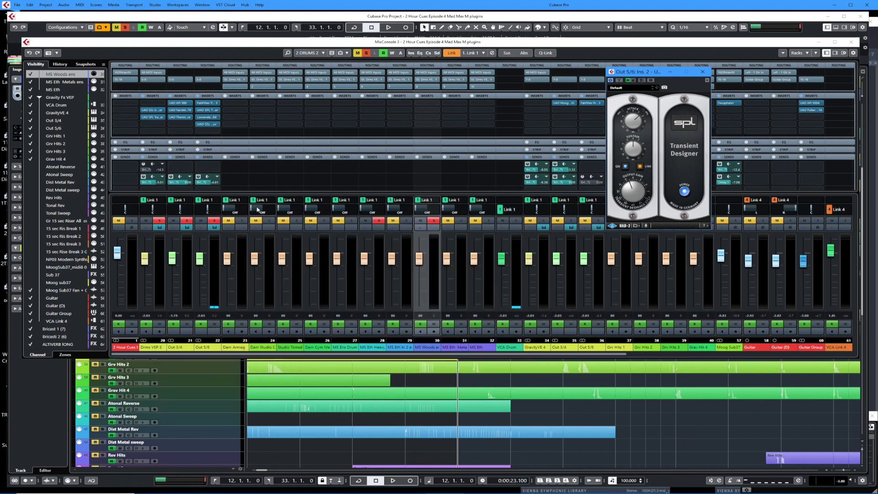
click(703, 72)
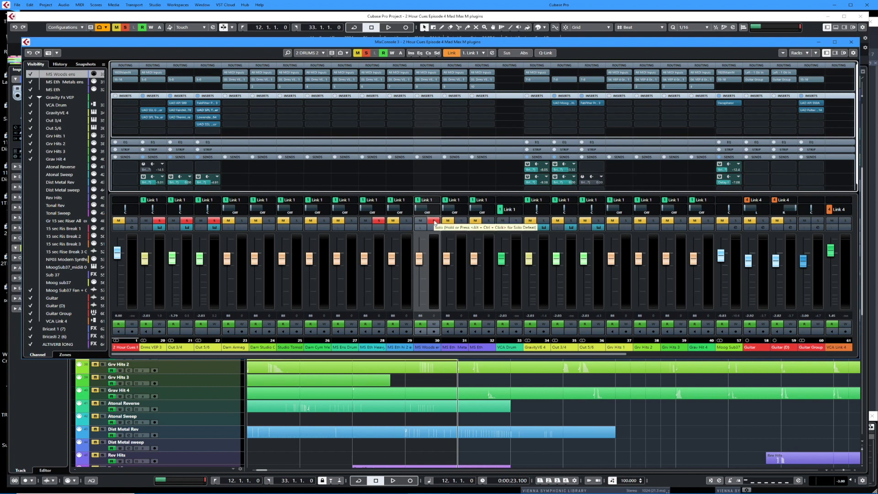
key(w)
key(F3)
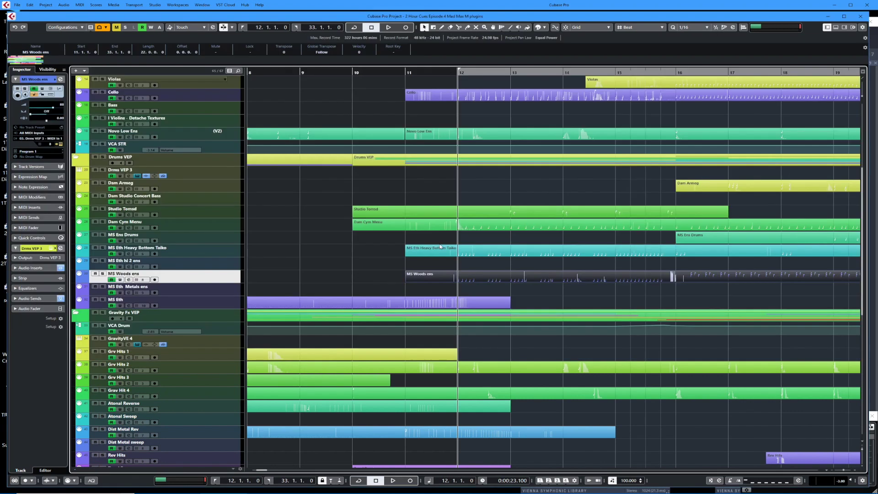
Solo Grv Hits 1 to 3, Grav Hit 4, Atonal Reverse, Dist Metal Rev and Dist Metal sweep, and play them from bar 2
scroll(393, 202, left, 3)
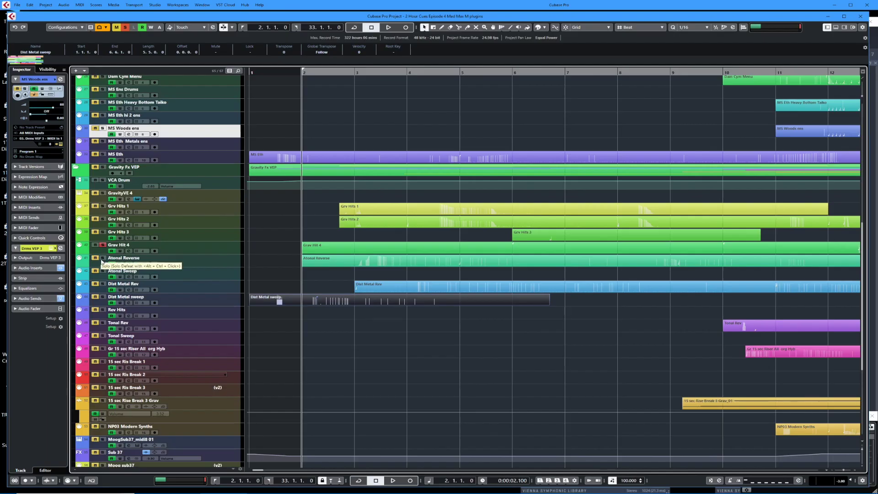
click(103, 258)
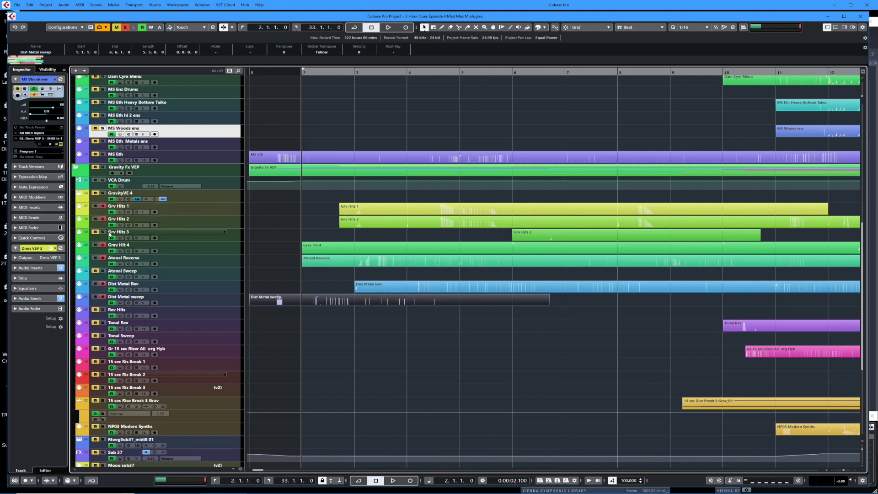
key(space)
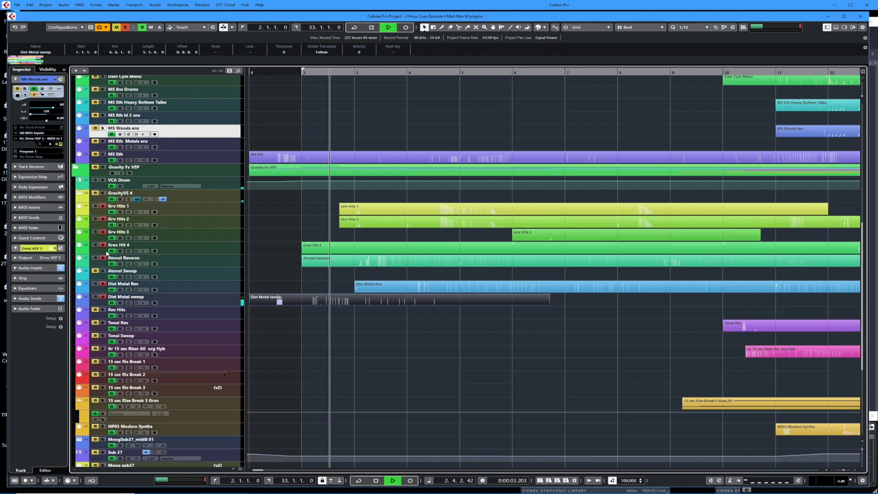
scroll(377, 331, down, 3)
scroll(377, 330, up, 3)
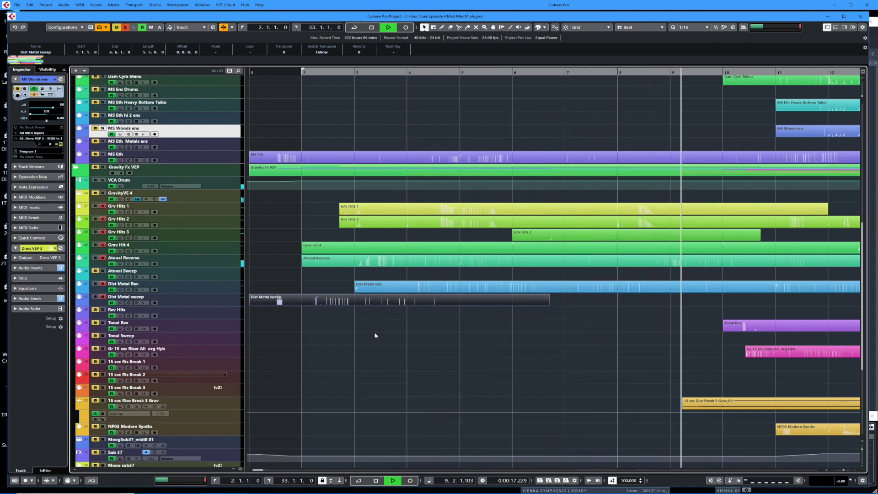
key(f)
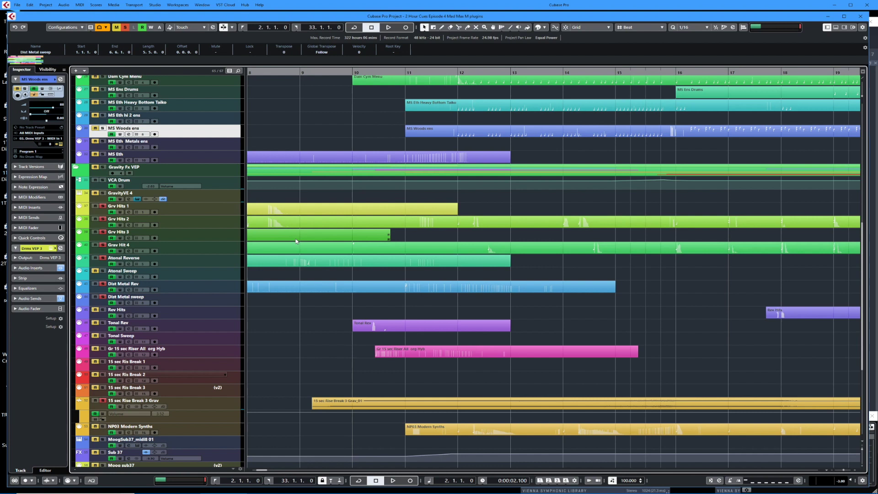
Open the Atonal Reverse part in the Key Editor, select its long note at bar 5 and audition it repeatedly
double_click(325, 260)
click(412, 189)
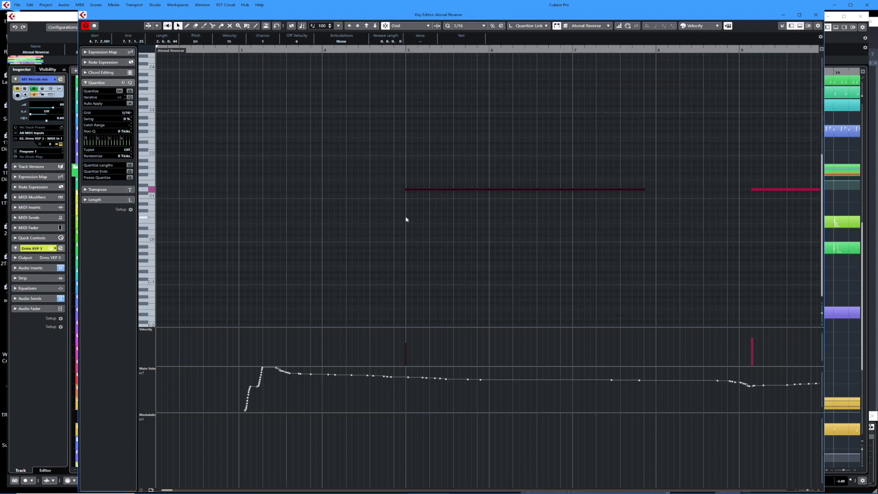
key(space)
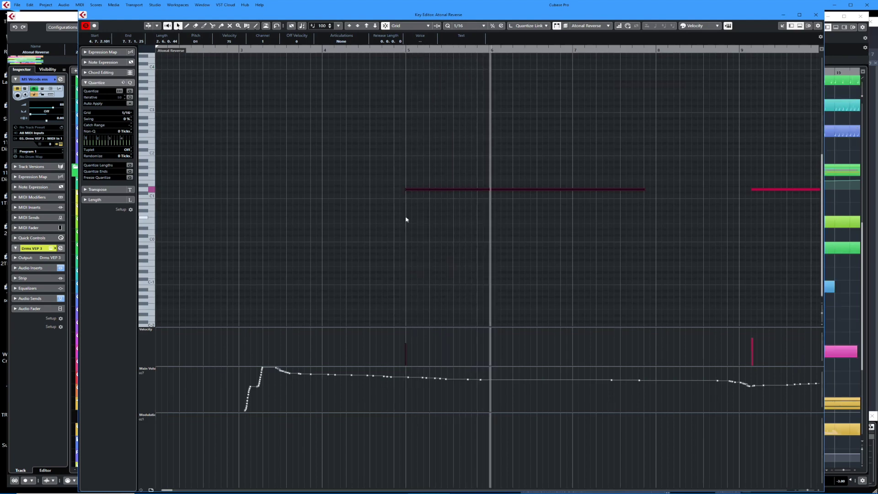
key(space)
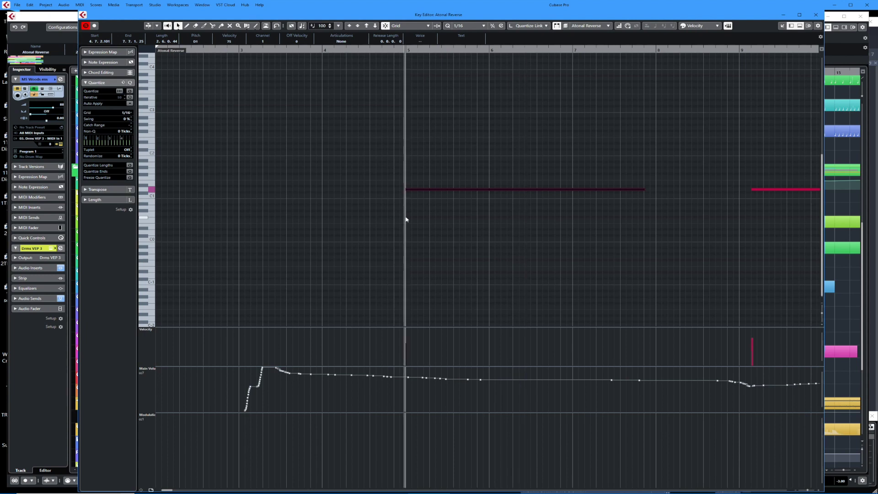
key(space)
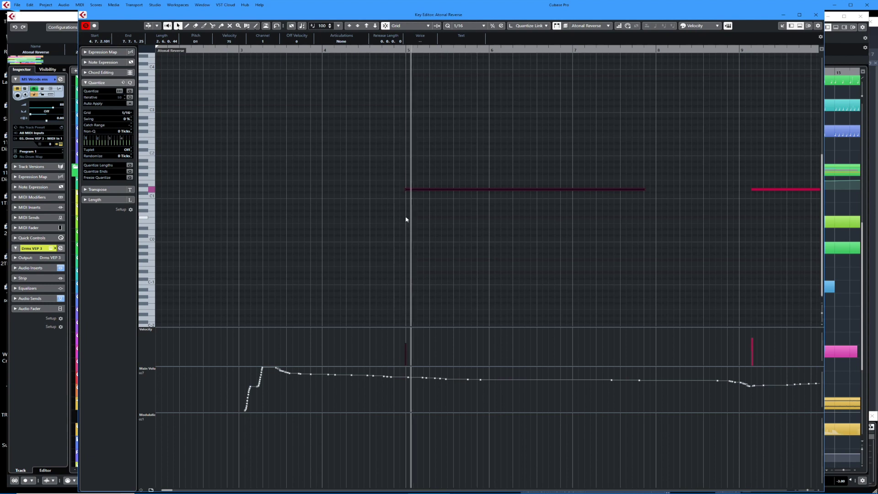
key(space)
Switch to Vienna Ensemble Pro, show the Gravity instance and expand all instruments in its Kontakt rack
key(alt+Tab)
click(594, 39)
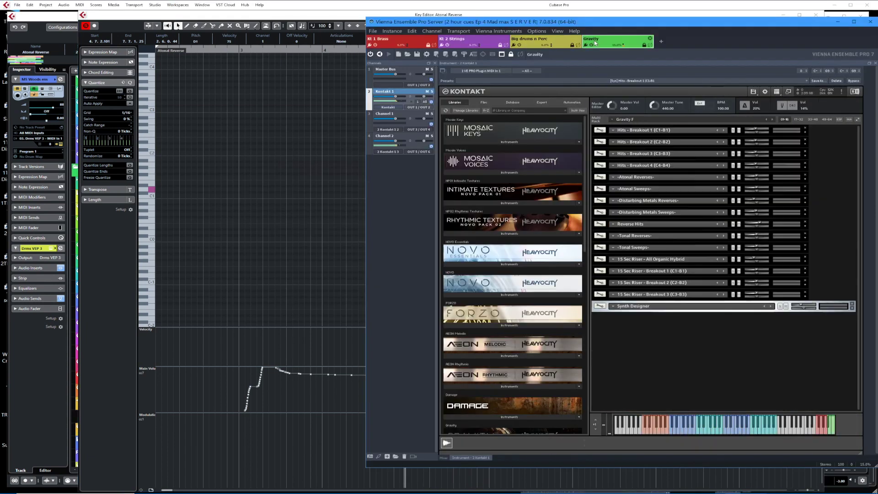
click(851, 118)
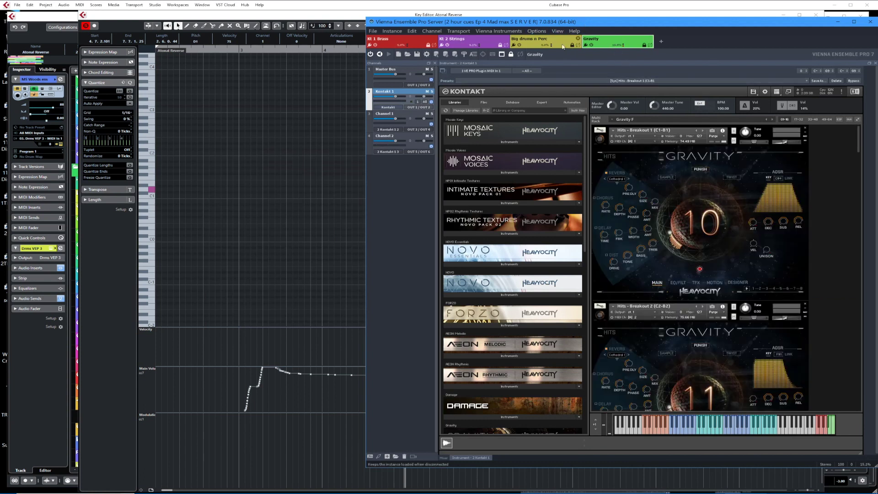
Examine the Kontakt instruments loaded in the Gravity and Big drums n Perc instances
click(541, 43)
click(486, 41)
click(541, 42)
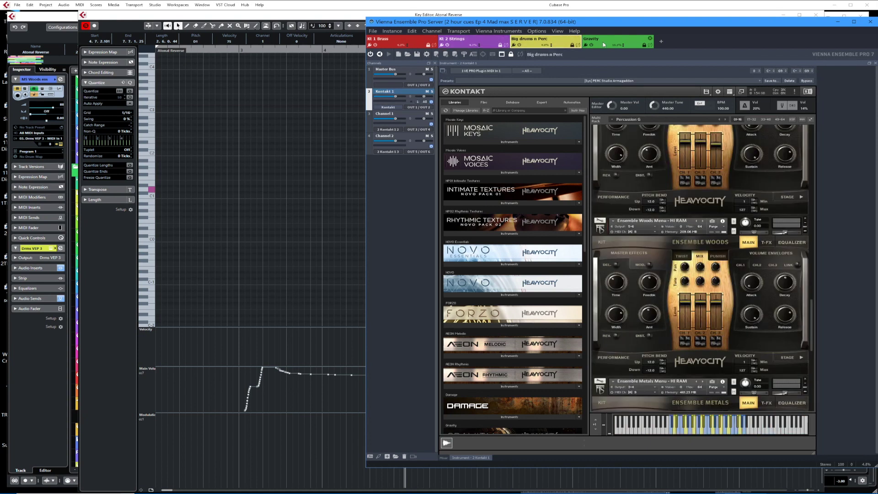
click(604, 44)
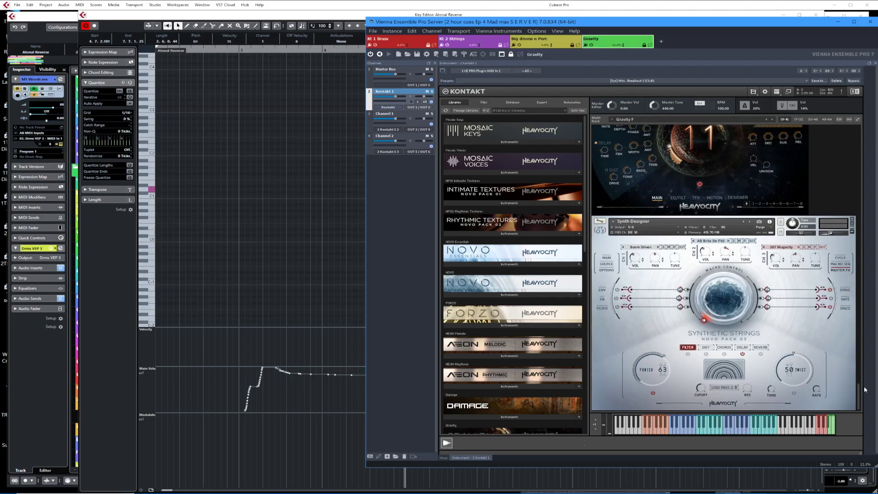
scroll(860, 320, down, 5)
scroll(859, 320, up, 5)
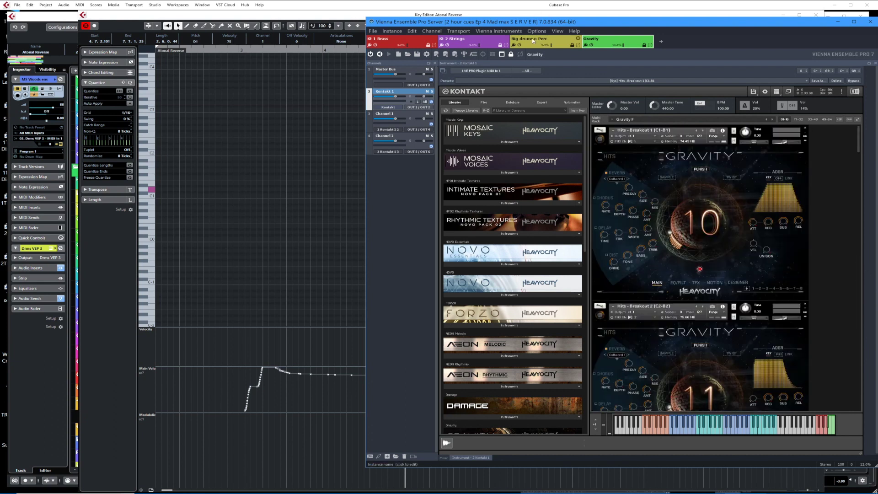
click(534, 41)
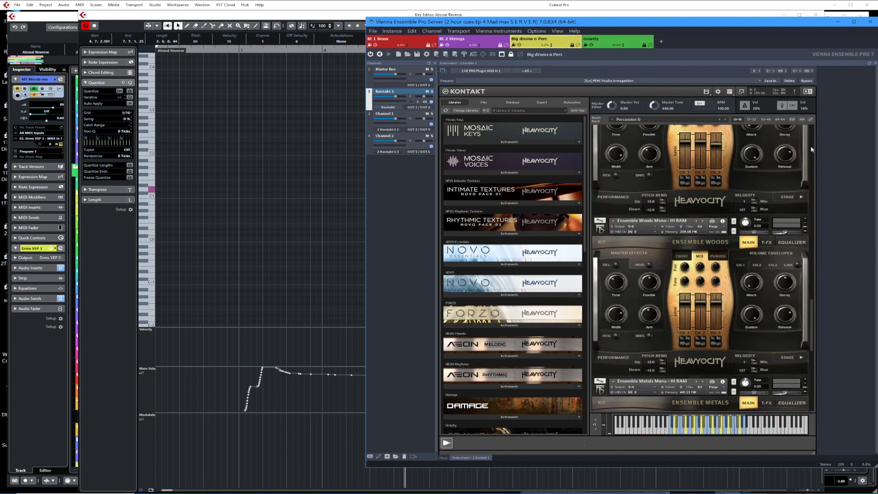
scroll(812, 149, up, 6)
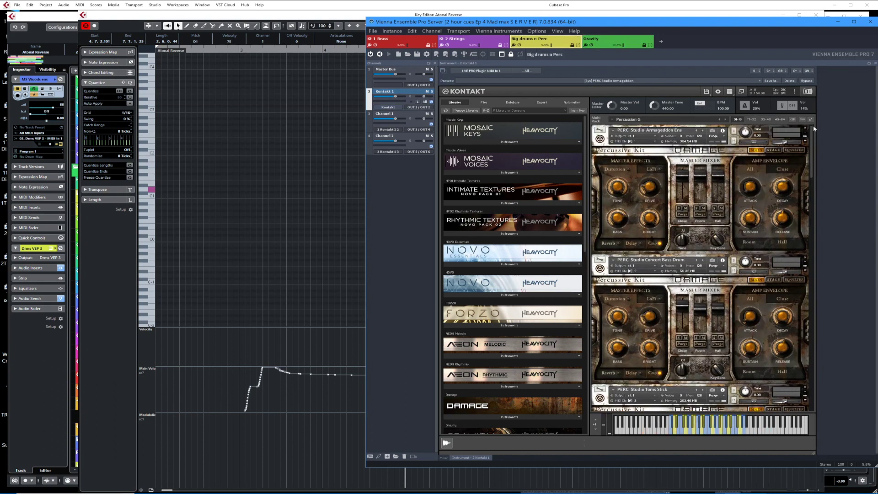
drag(813, 129, 819, 370)
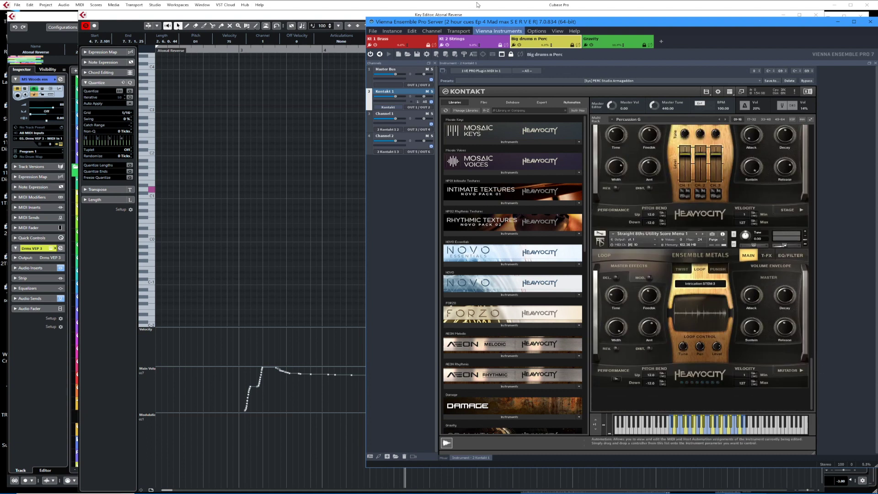
Expand the Kontakt racks of the strings and brass instances to show their Modern Strings and Forzo instruments
click(465, 44)
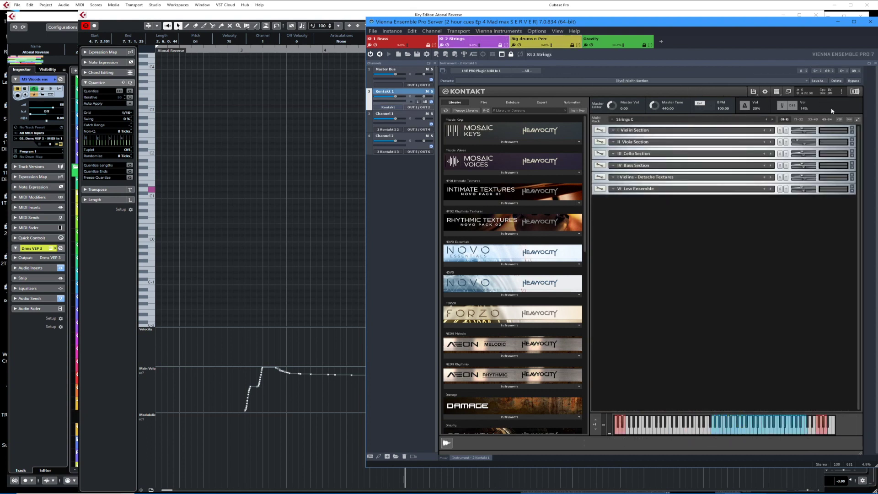
click(857, 121)
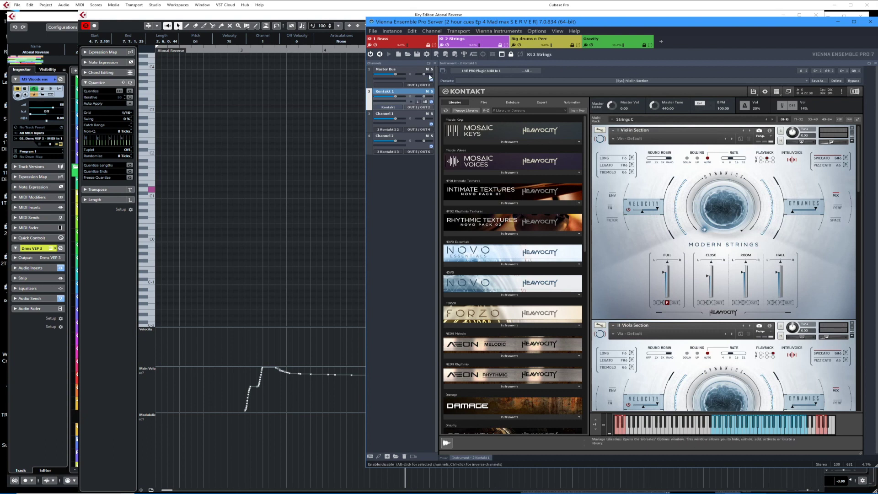
click(390, 45)
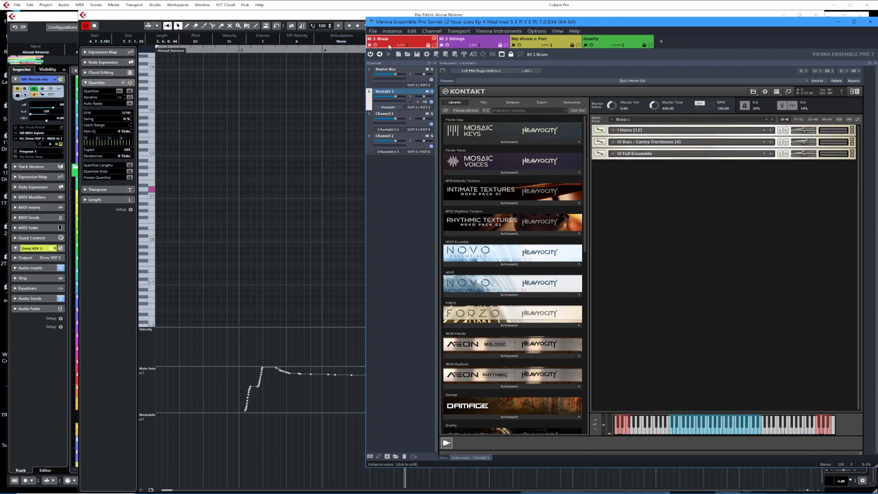
click(858, 120)
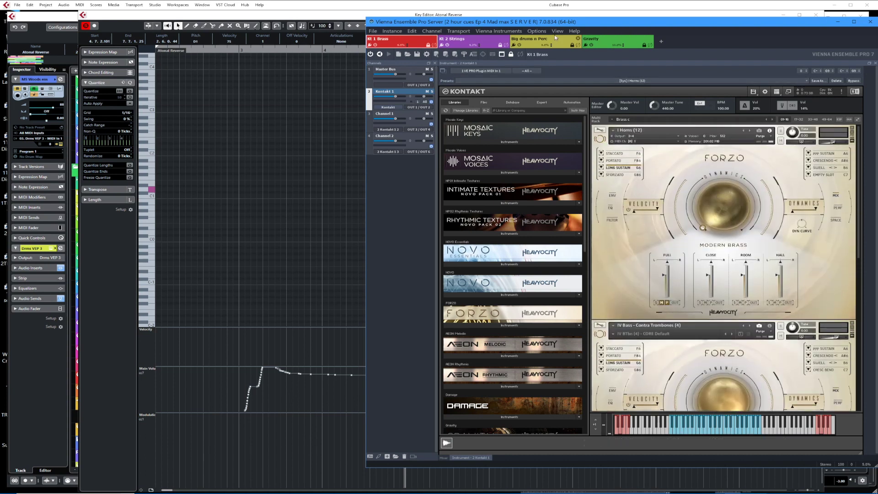
Return to the Gravity instance with the passage playing, collapse its rack and expand only the Atonal Reverses instrument
click(597, 40)
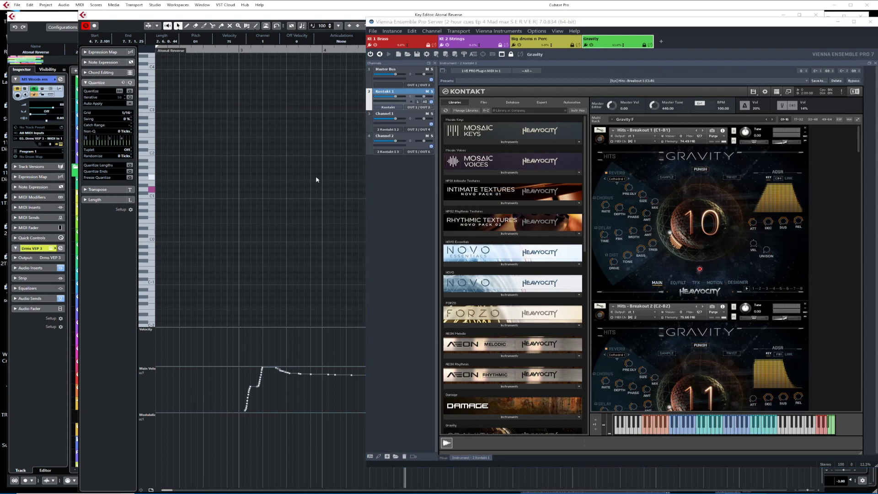
click(316, 179)
key(alt+Tab)
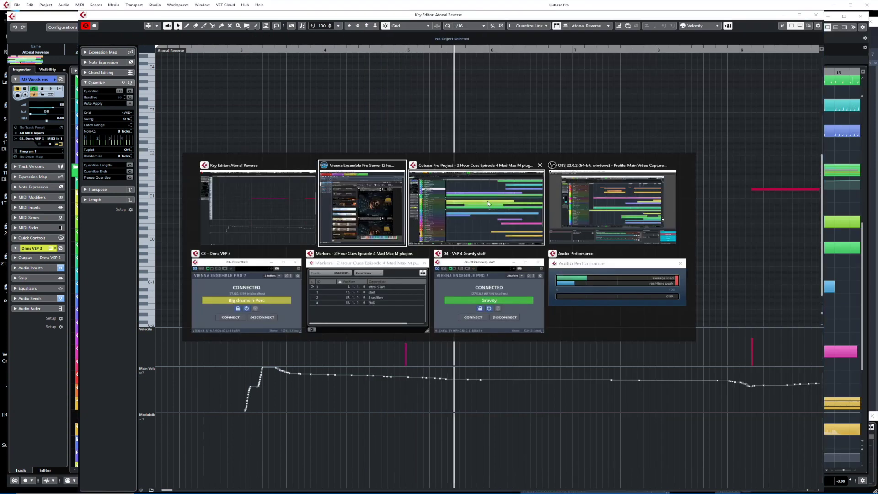
click(374, 206)
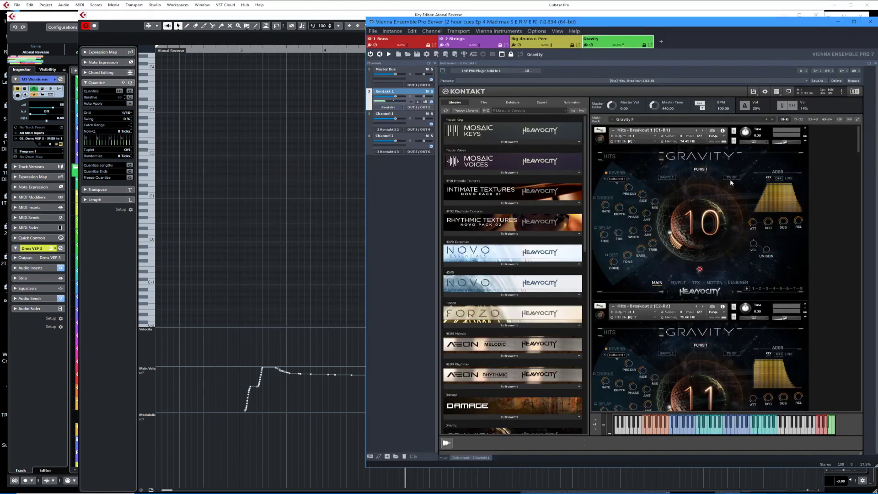
click(857, 120)
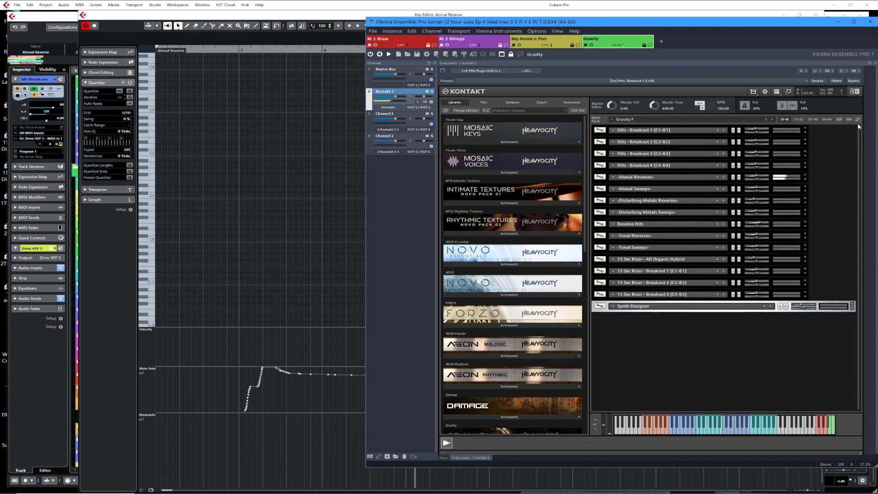
click(806, 180)
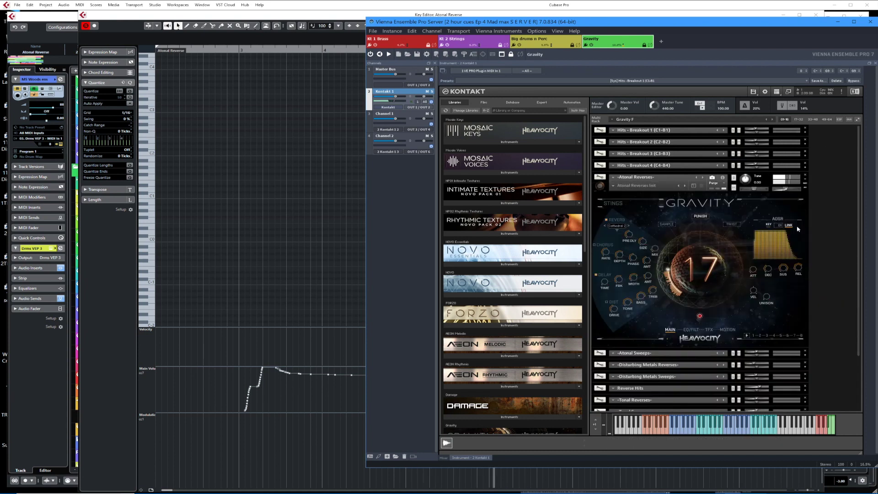
Show the Atonal Reverses sample page, and open and play the Dist Metal Rev part in Cubase's Key Editor
click(666, 224)
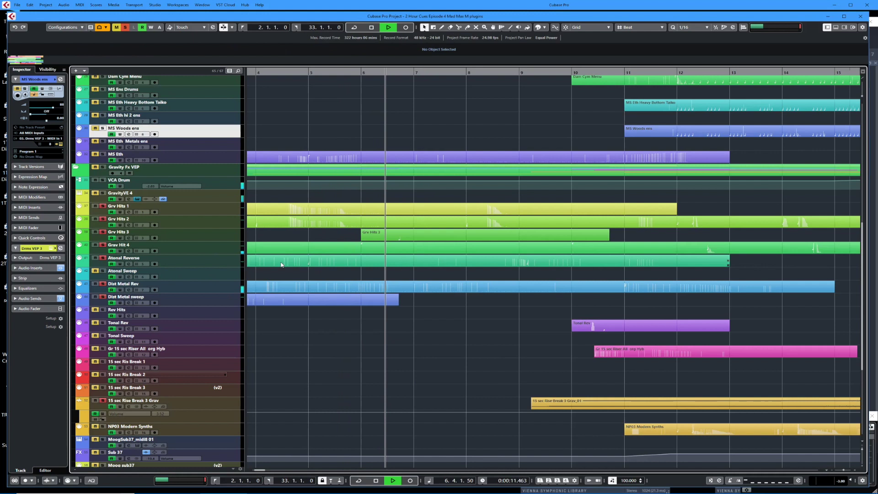
click(327, 288)
key(space)
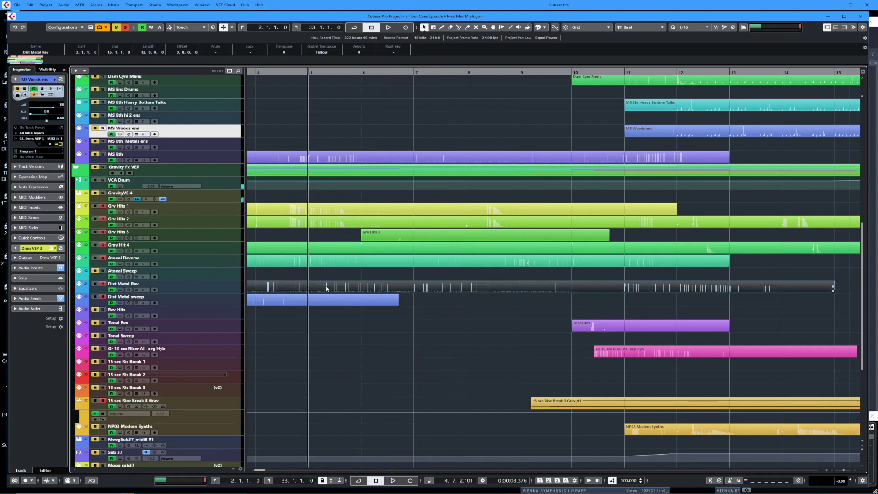
double_click(327, 288)
key(ctrl+a)
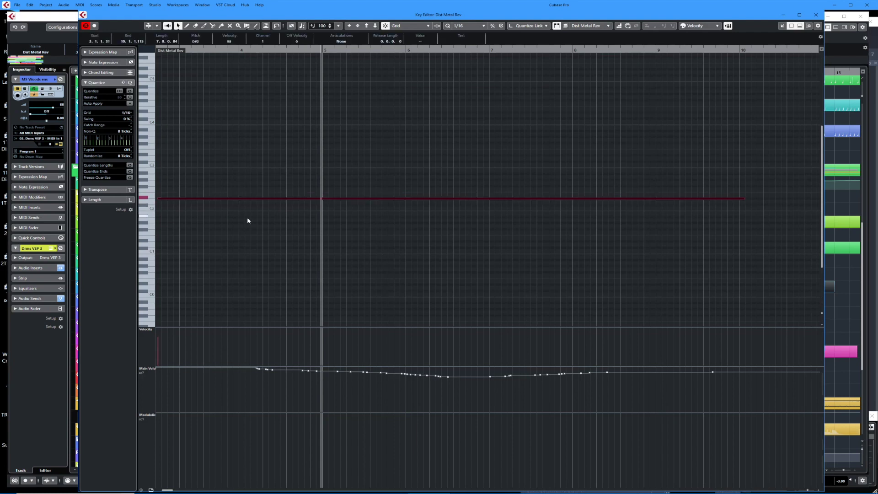
key(space)
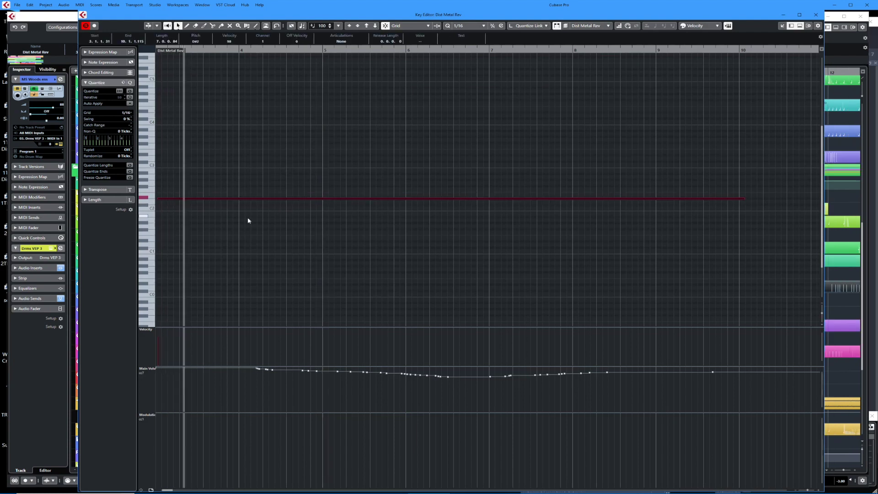
key(f)
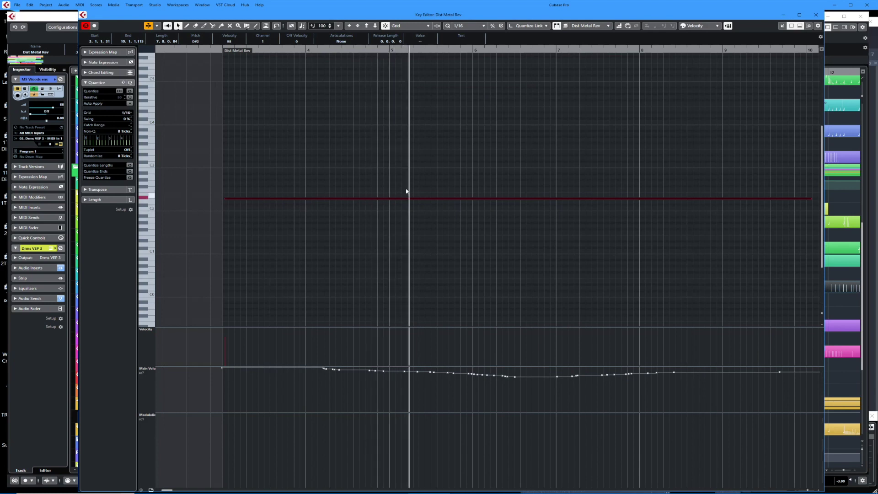
Switch to Vienna Ensemble Pro and expand the Disturbing Metals Reverses instrument in the Gravity rack
key(alt+Tab)
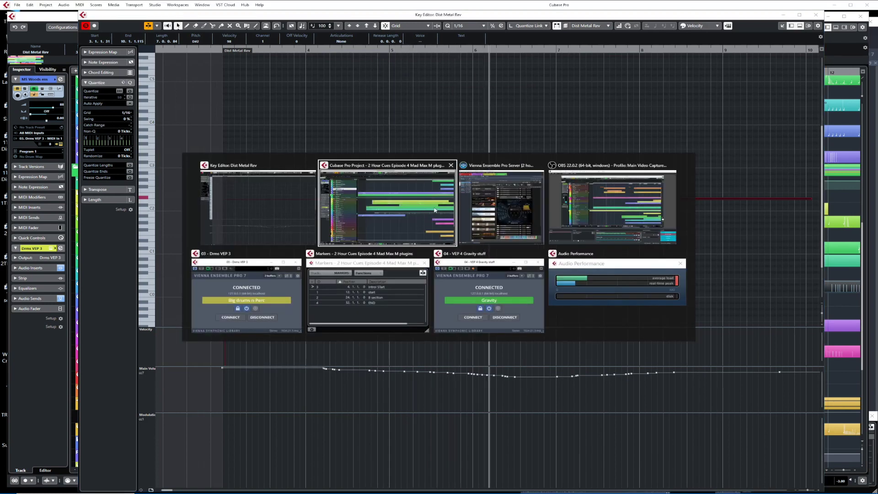
click(518, 195)
key(space)
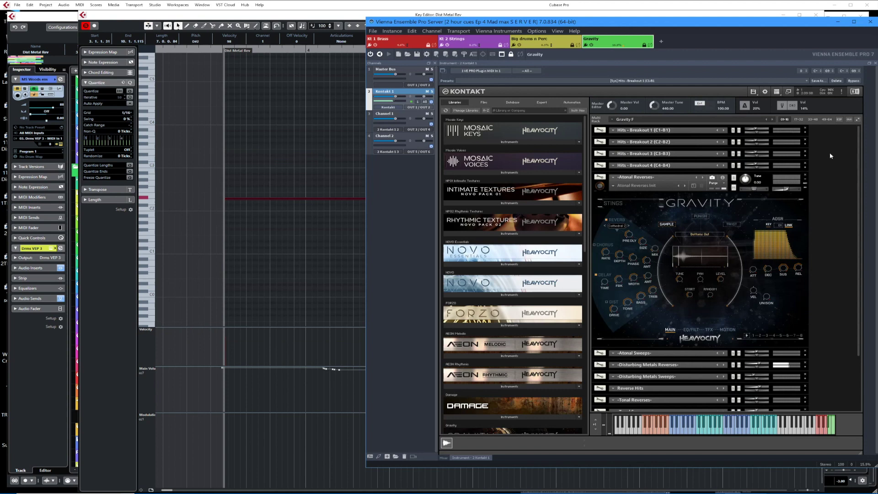
click(806, 369)
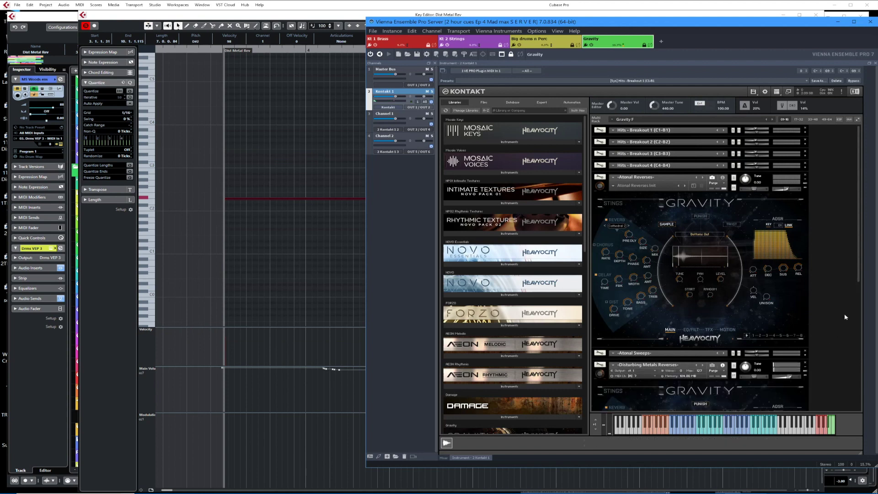
scroll(857, 375, down, 5)
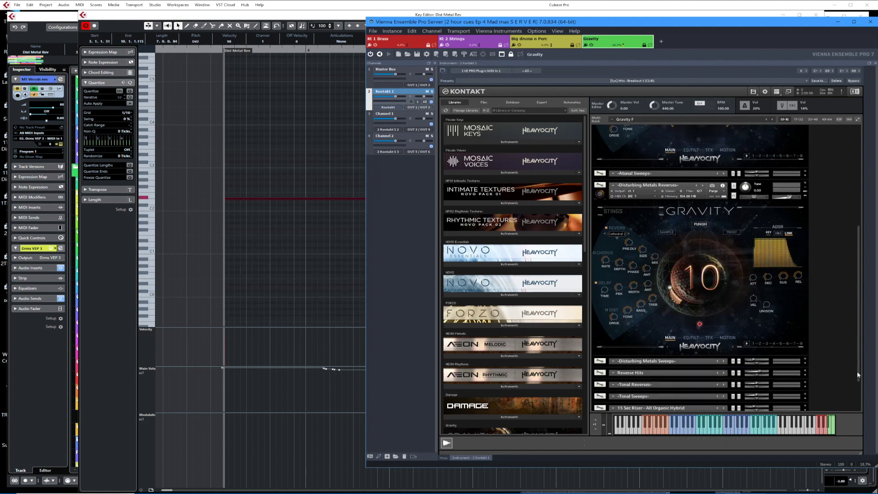
Play the Dist Metal sweep part and expand the Disturbing Metals Sweeps instrument in the Gravity rack
key(space)
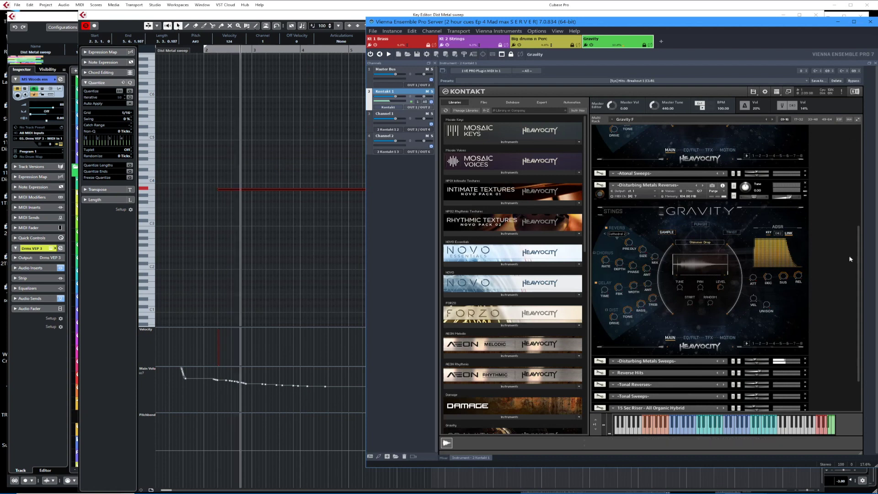
click(805, 364)
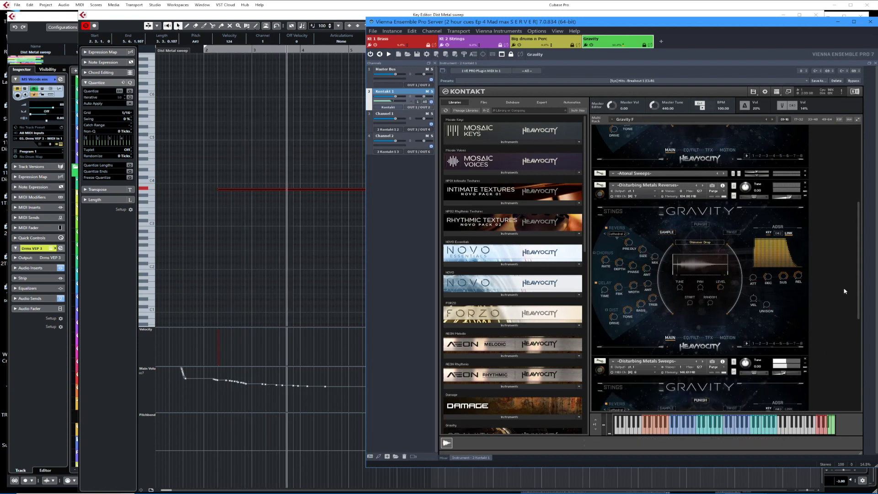
scroll(858, 319, down, 1)
scroll(858, 318, down, 5)
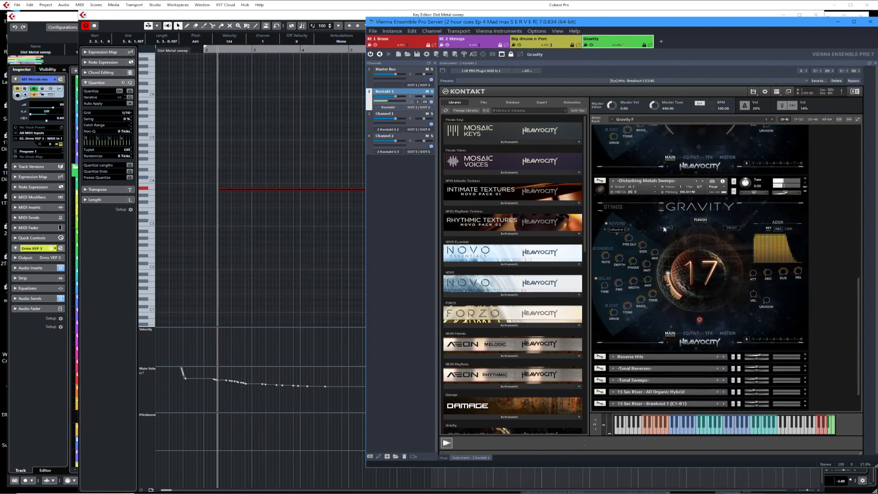
Return to the Cubase project and play the unsoloed cue from bar 1, bringing the strings and brass tracks into view
click(284, 237)
key(Return)
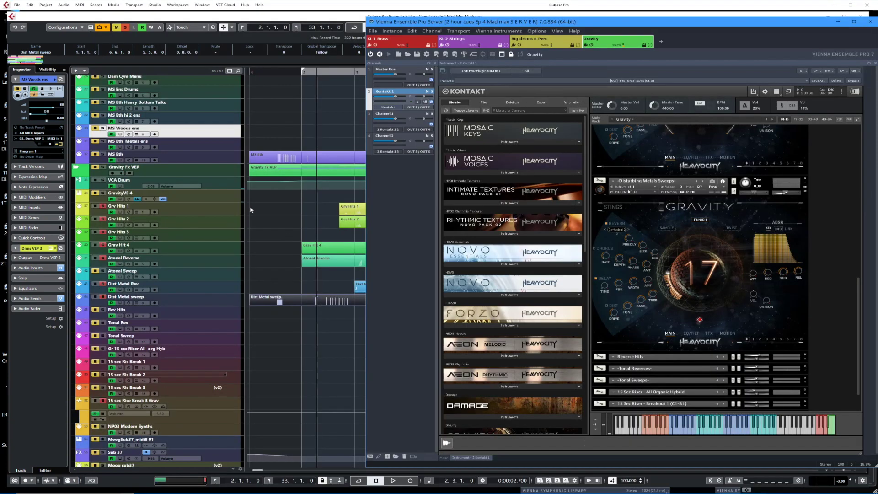
click(279, 191)
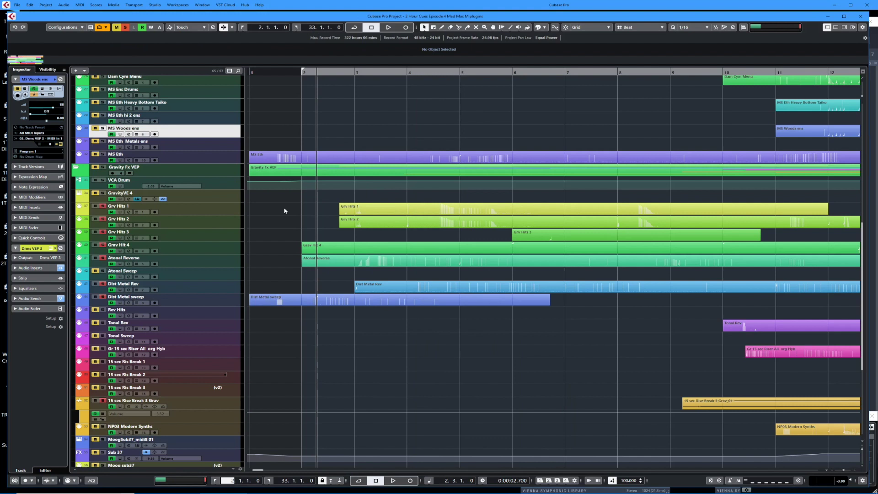
key(space)
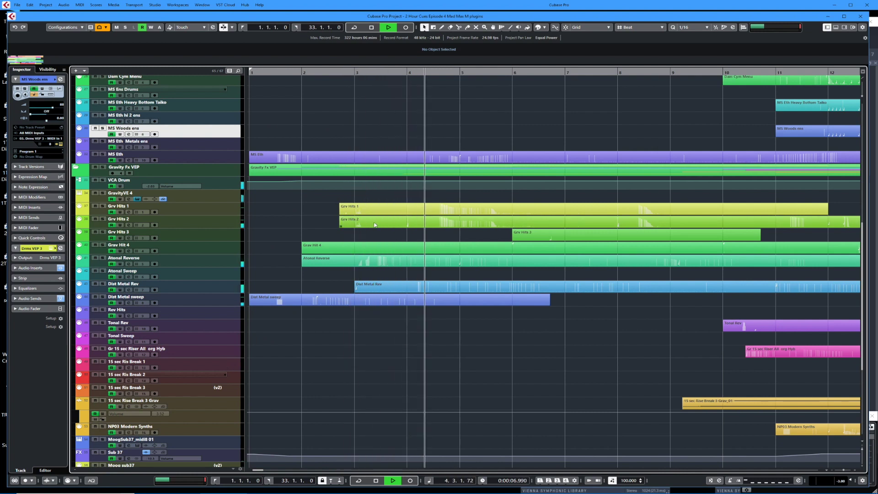
scroll(394, 206, up, 5)
scroll(393, 206, down, 2)
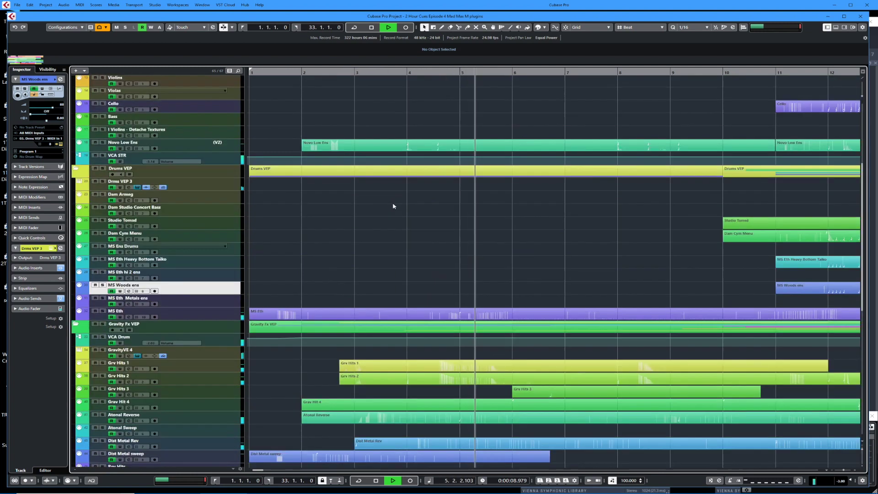
scroll(393, 205, down, 2)
scroll(393, 206, up, 3)
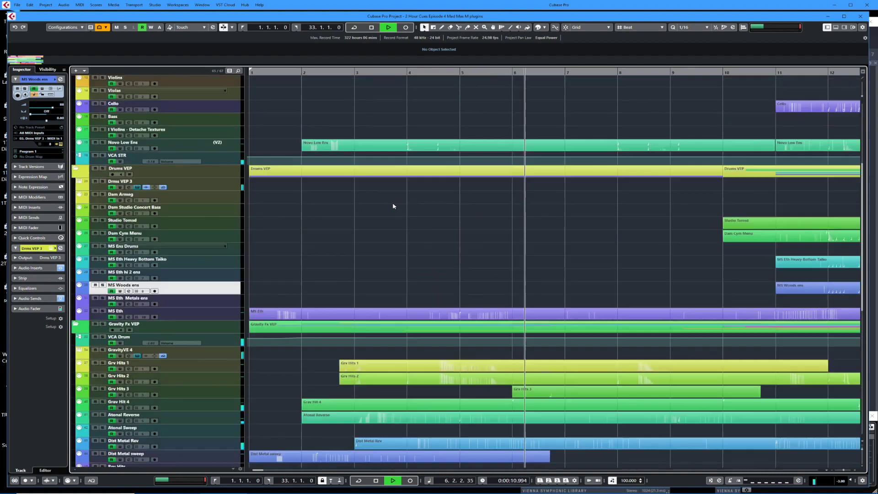
scroll(393, 206, up, 2)
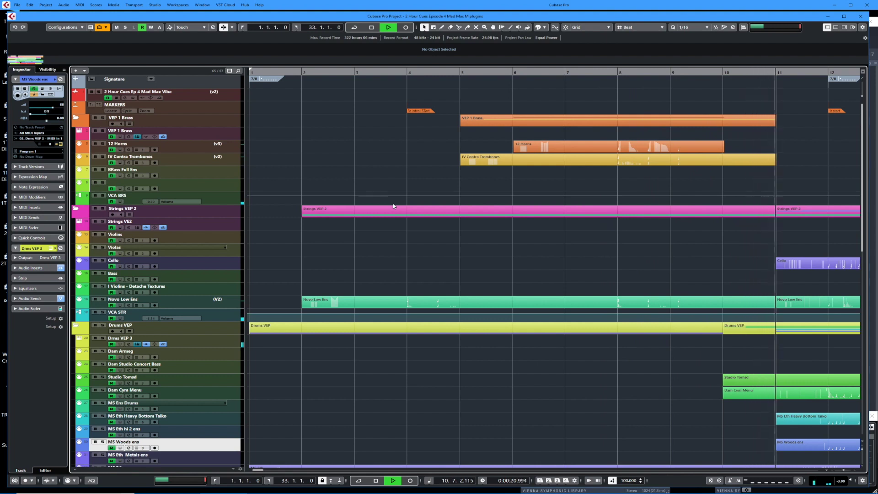
key(space)
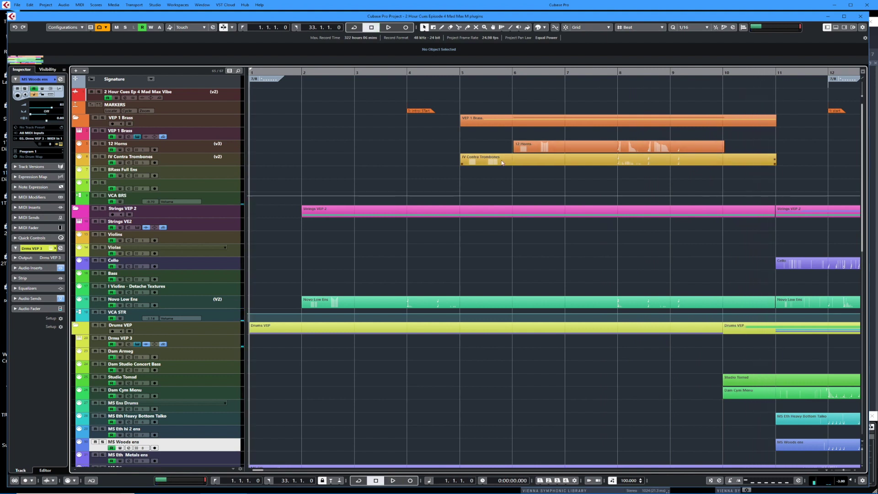
Open the 12 Horns part in the Key Editor, play its notes, and close the editor
click(529, 147)
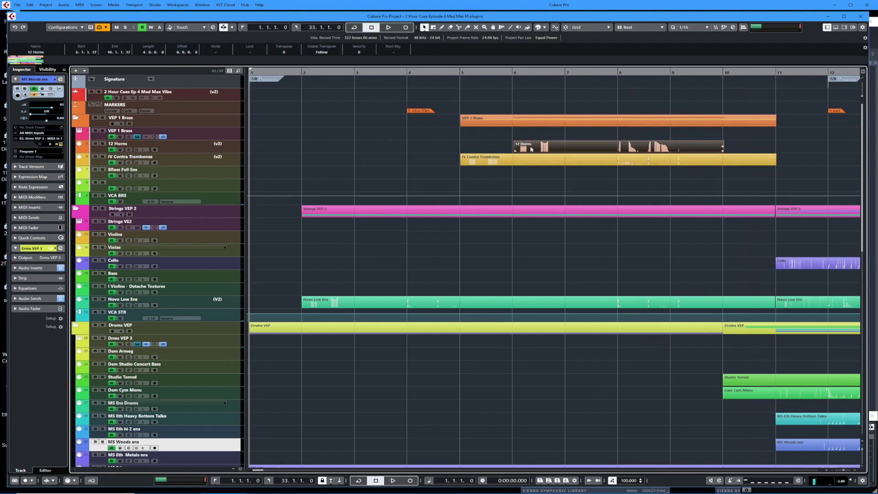
double_click(531, 148)
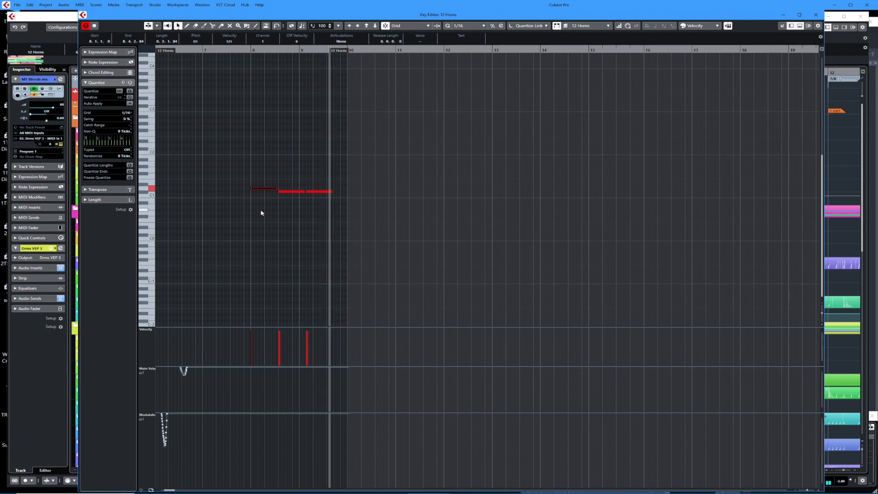
key(space)
key(Escape)
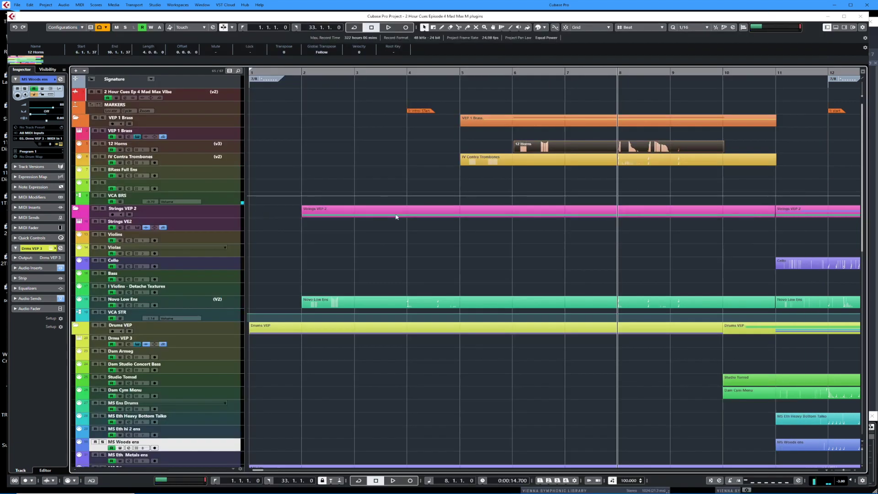
Reopen the 12 Horns part for a closer look at its three notes and play them from bar 8
scroll(323, 161, right, 4)
click(339, 144)
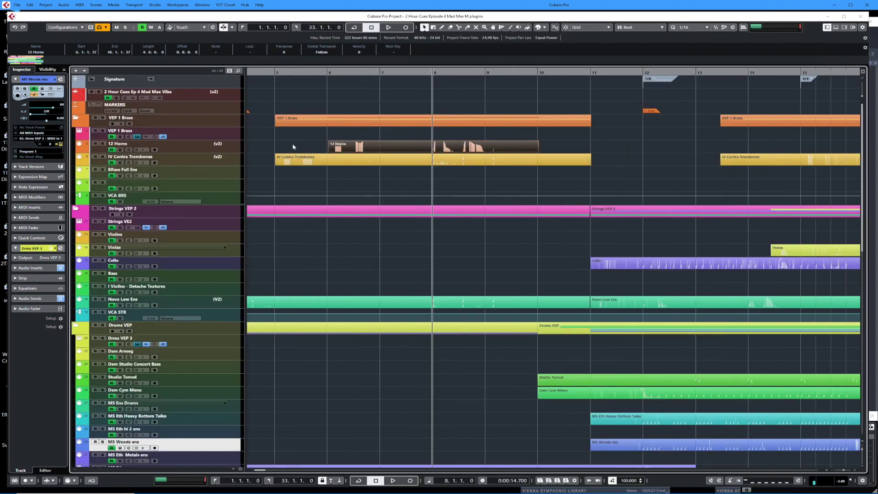
double_click(336, 144)
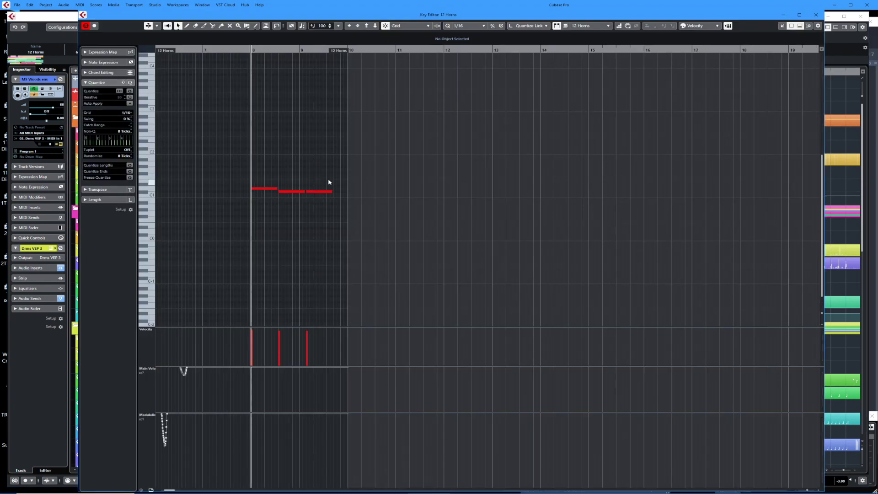
key(h)
key(h)
key(h)
key(h)
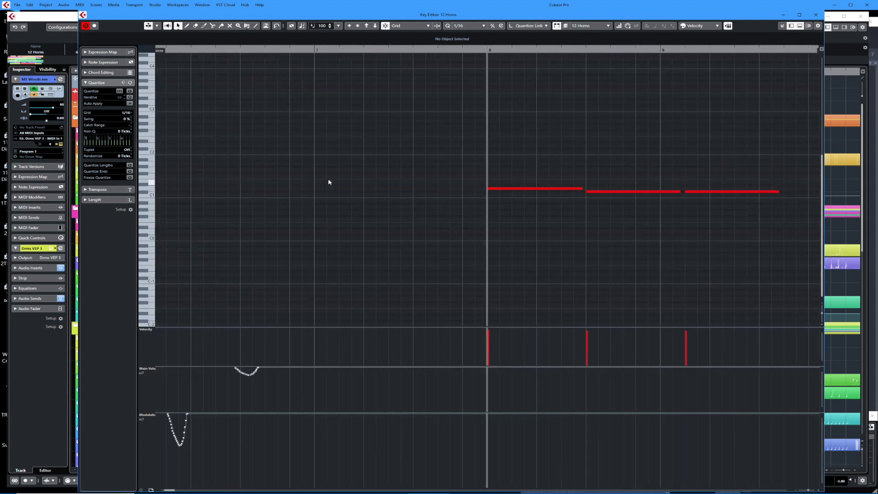
key(space)
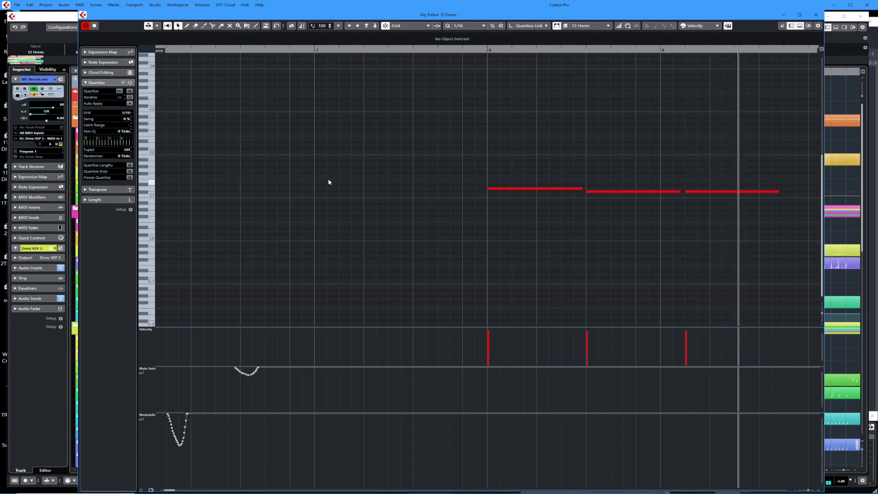
key(space)
key(ctrl+e)
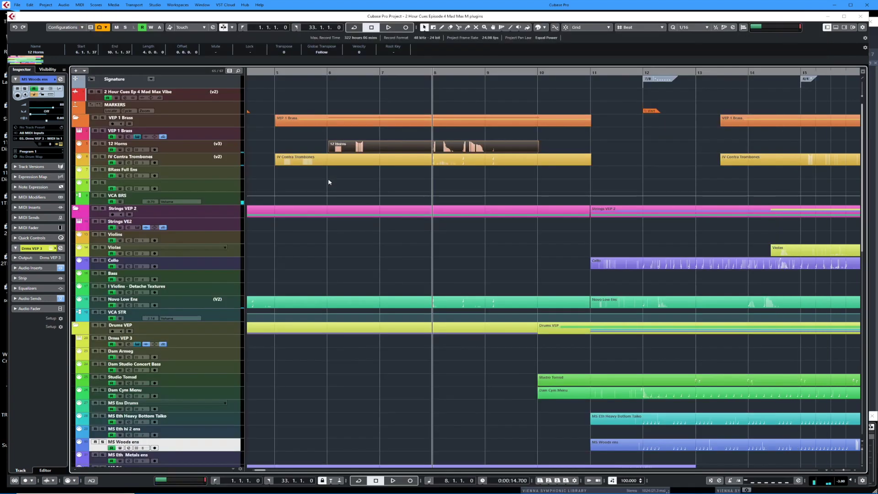
Open the IV Contra Trombones part in the Key Editor, play its octave notes from bar 8, and close it
double_click(342, 162)
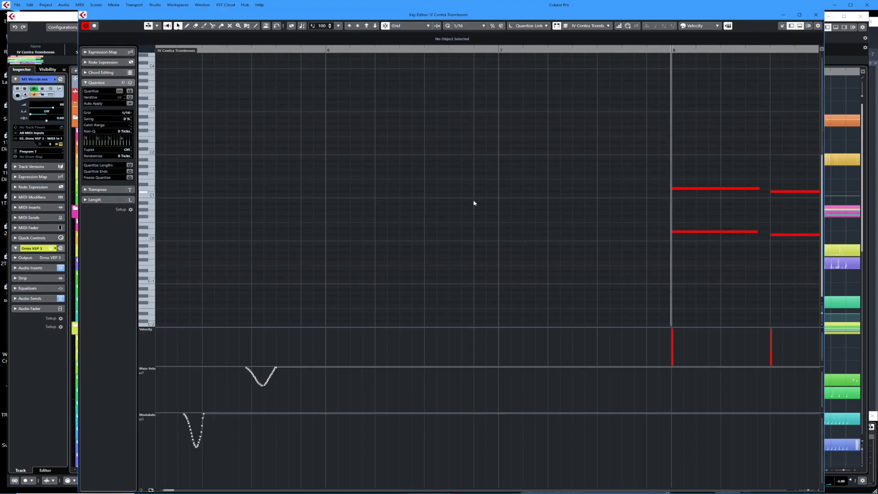
scroll(476, 207, right, 5)
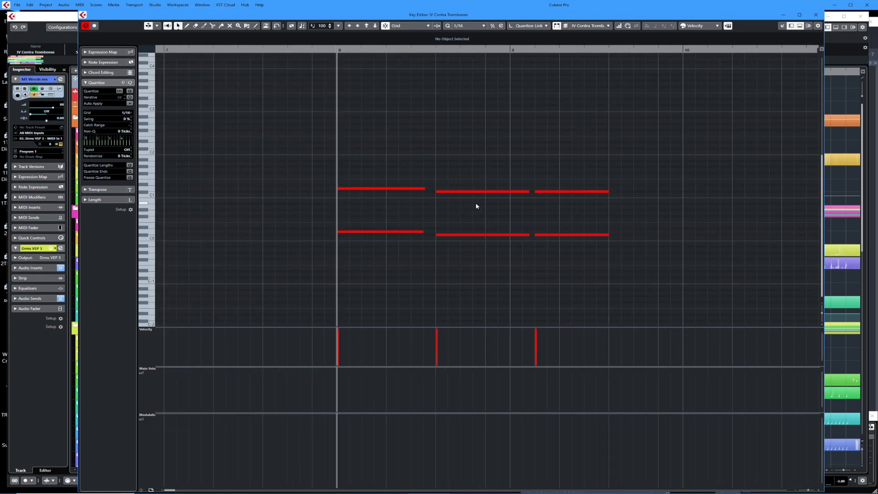
key(space)
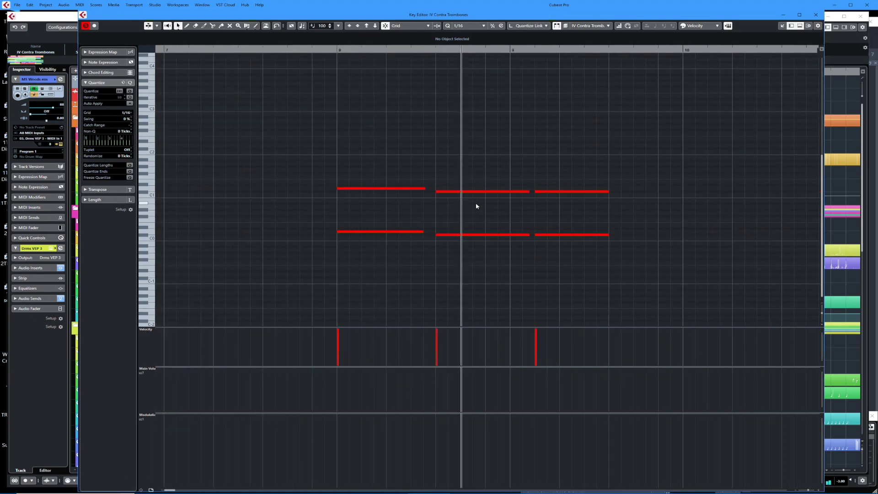
key(space)
key(Return)
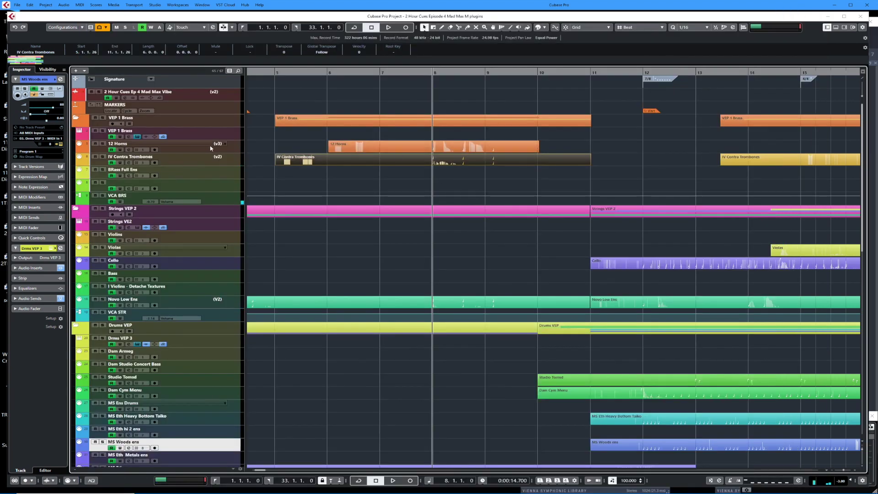
Solo the 12 Horns and IV Contra Trombones tracks and play them together from bar 8
click(103, 144)
key(space)
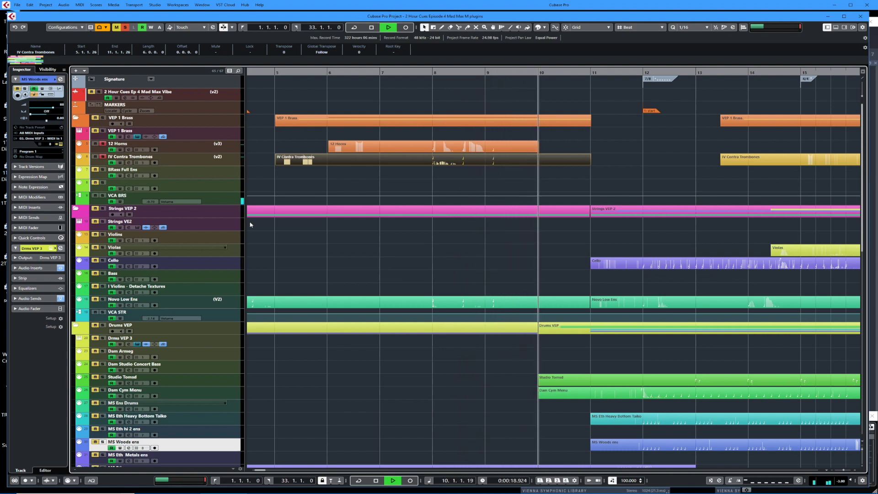
key(space)
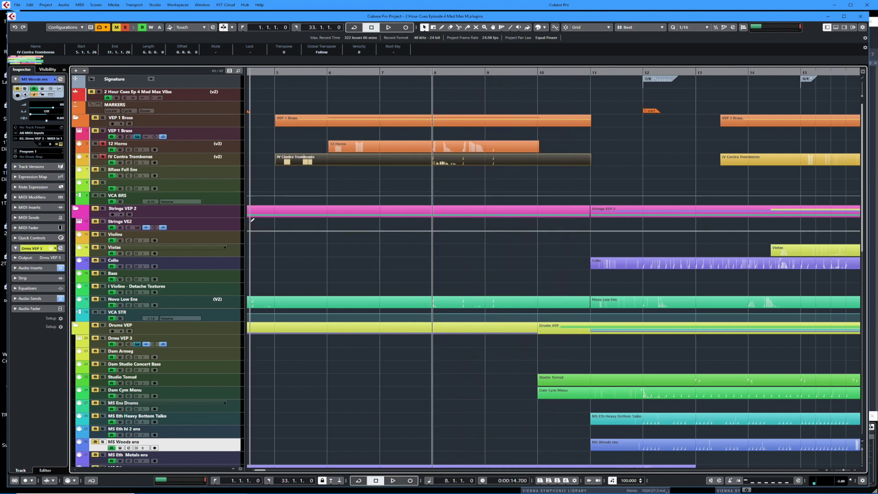
Open the MixConsole and deactivate solo on all channels
key(F3)
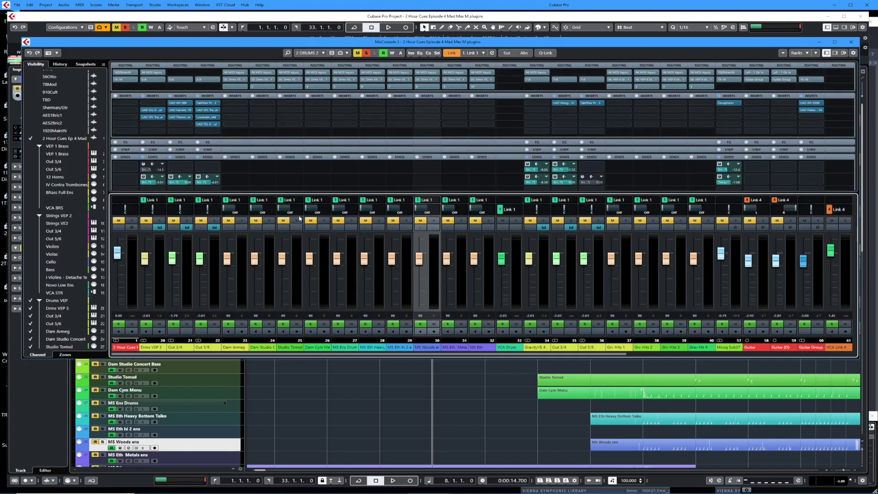
click(365, 53)
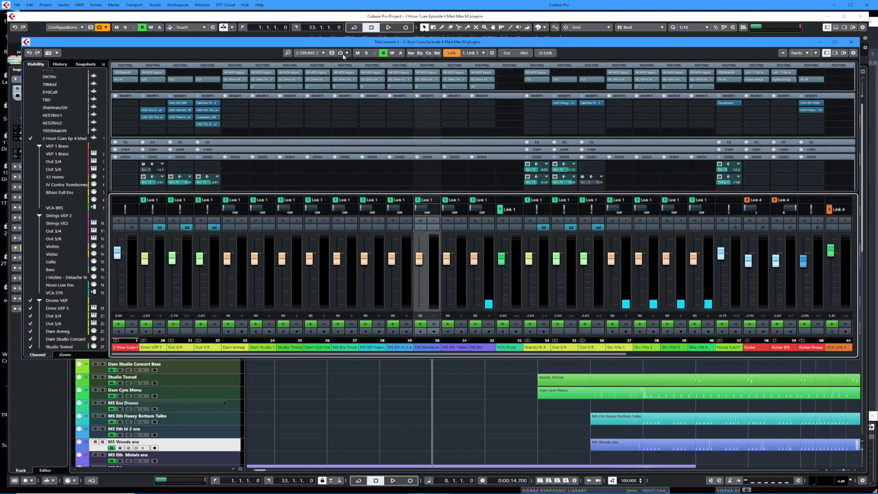
Switch the MixConsole to the BRASS channel configuration and solo the VCA BRS channel for playback
click(324, 54)
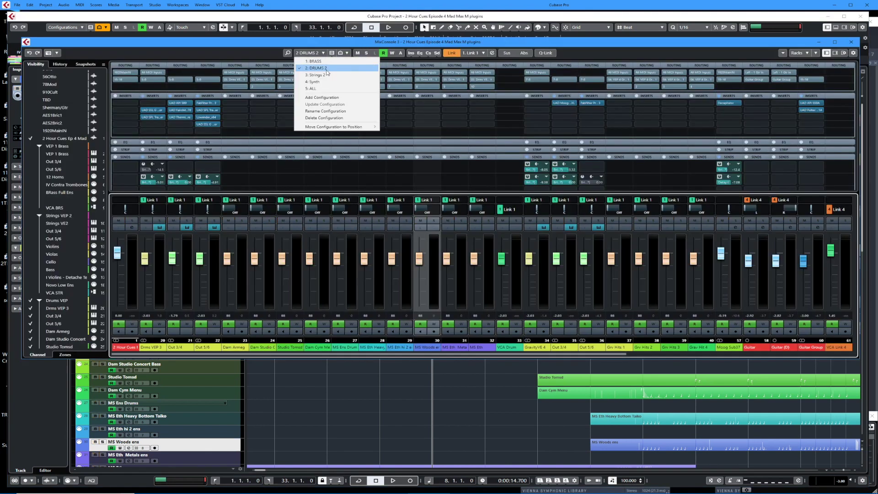
click(320, 61)
click(351, 222)
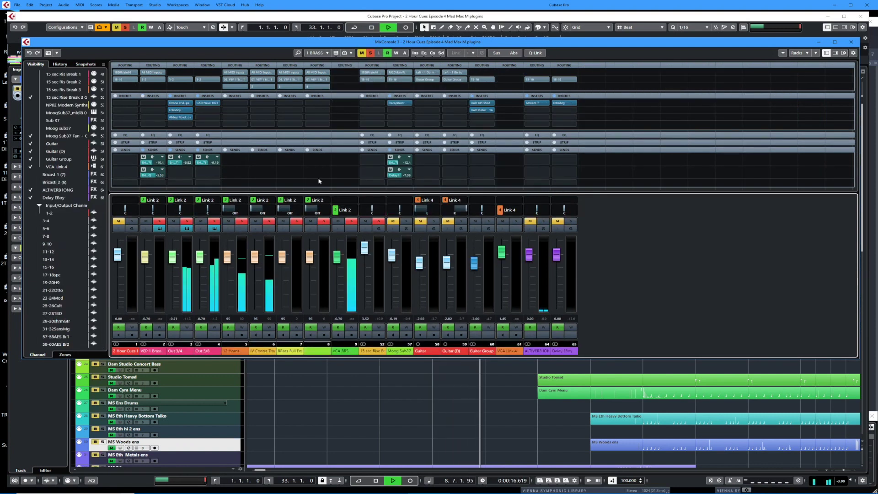
Open the EchoBoy insert on the brass Out 3/4 channel, close it, and play the brass again from bar 8
click(181, 112)
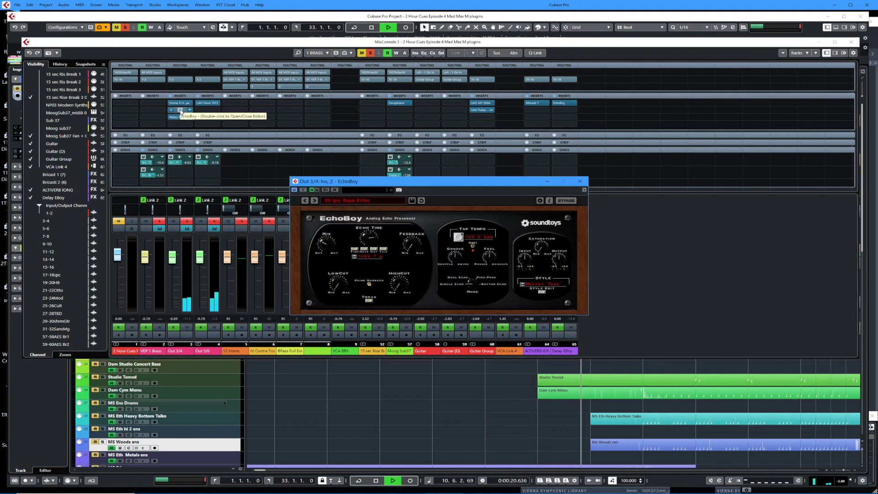
click(580, 182)
key(space)
key(space)
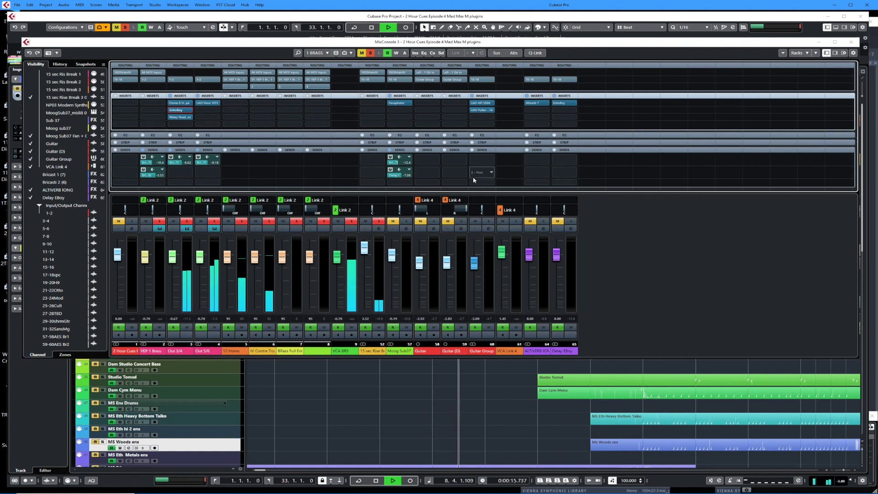
key(space)
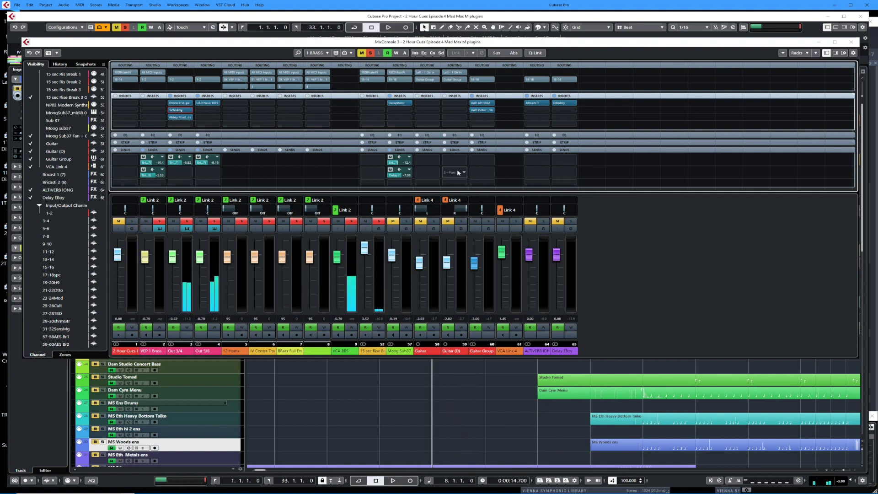
Close the MixConsole, solo Novo Low Ens, play its octave notes from bar 8 in the Key Editor, and close the editor
key(F3)
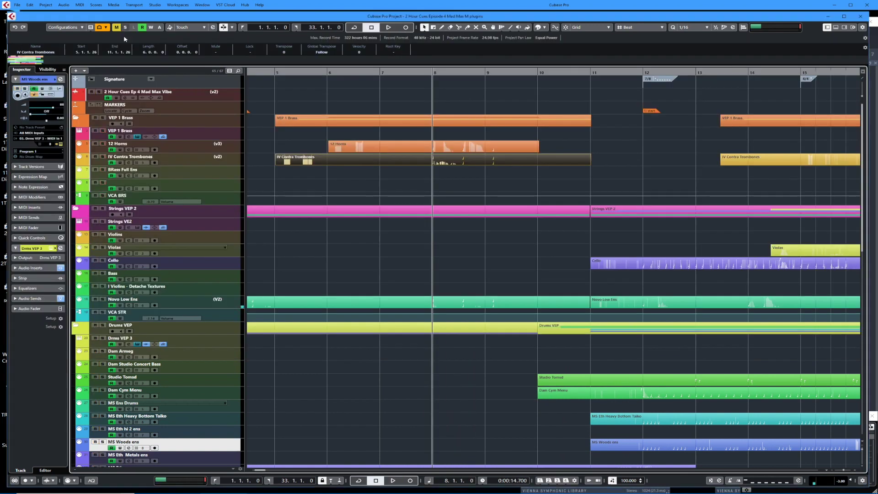
click(104, 300)
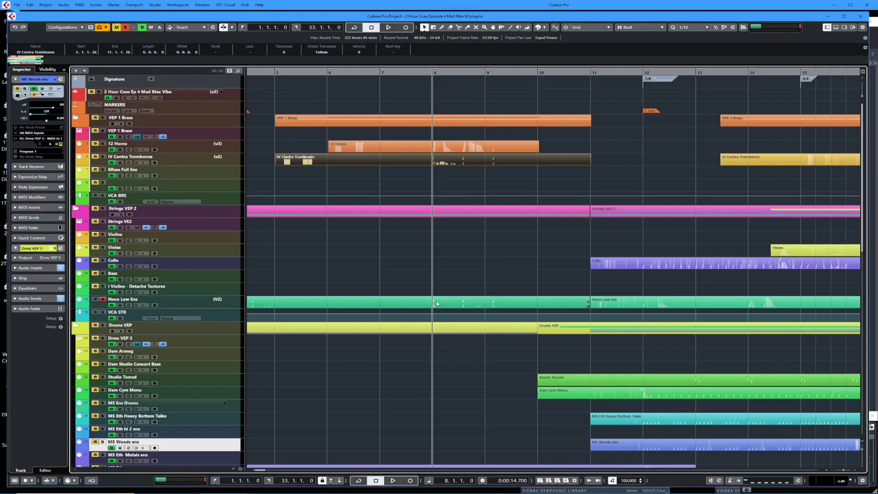
double_click(436, 303)
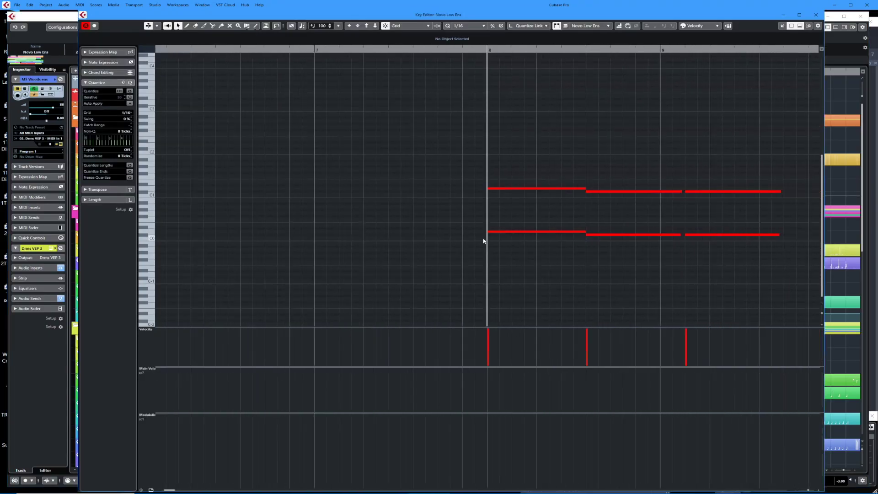
scroll(483, 241, right, 5)
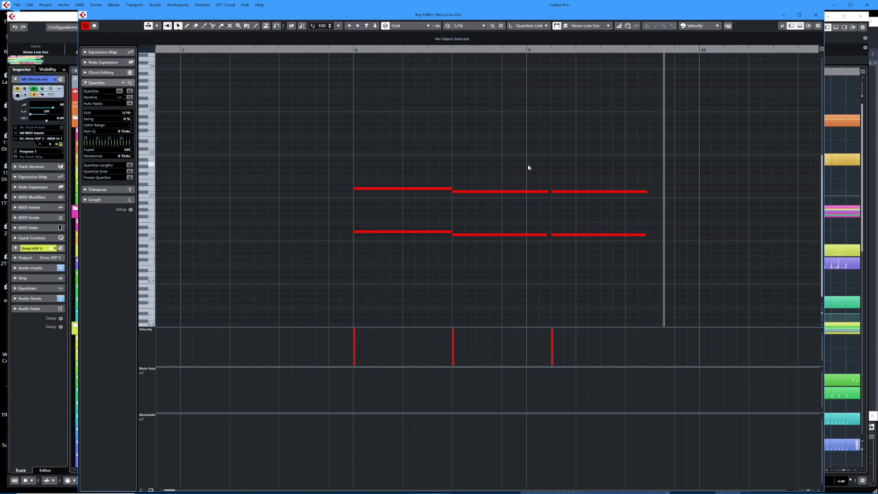
key(space)
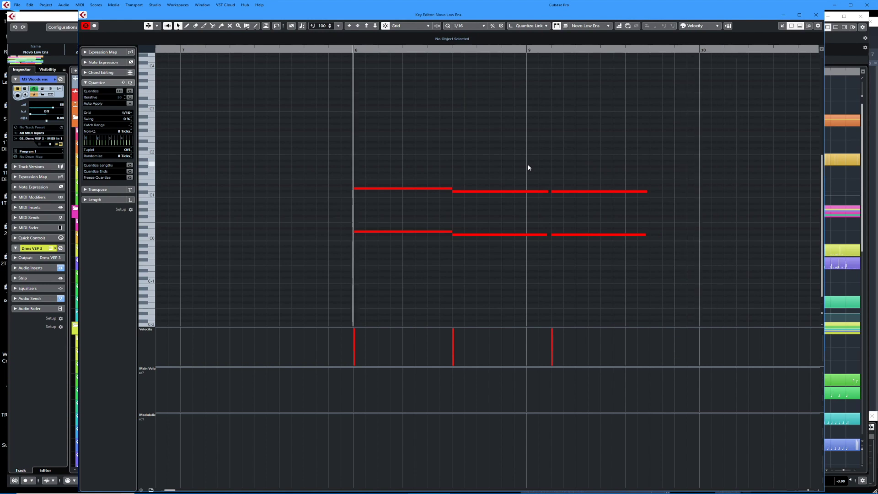
key(Escape)
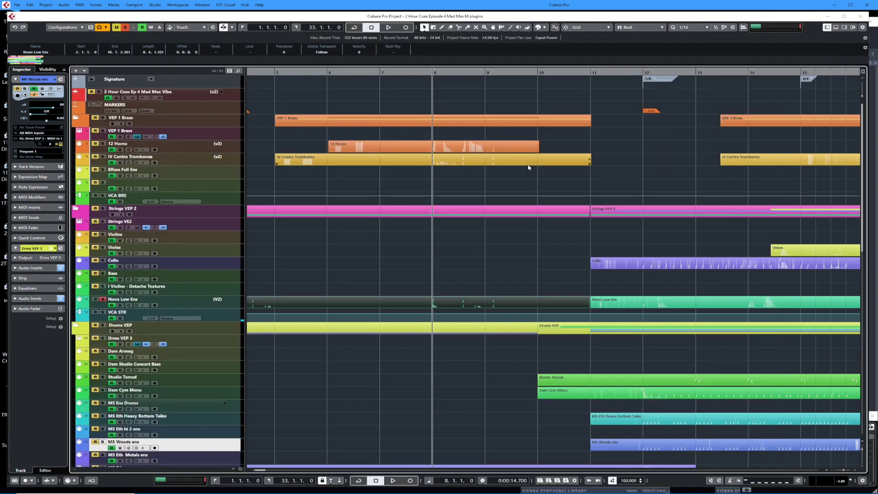
Show the Strings 2 configuration in the MixConsole, solo VCA STR and play the Novo Low Ens part from bar 8
key(F3)
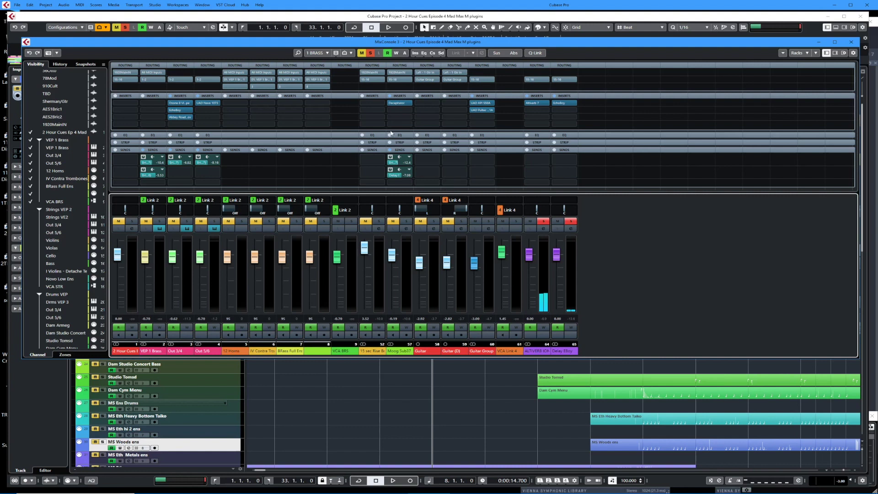
click(327, 54)
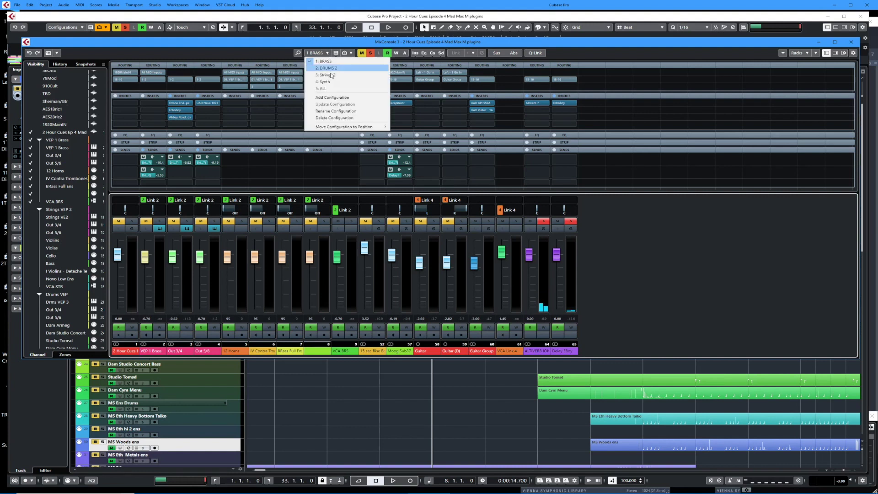
click(332, 76)
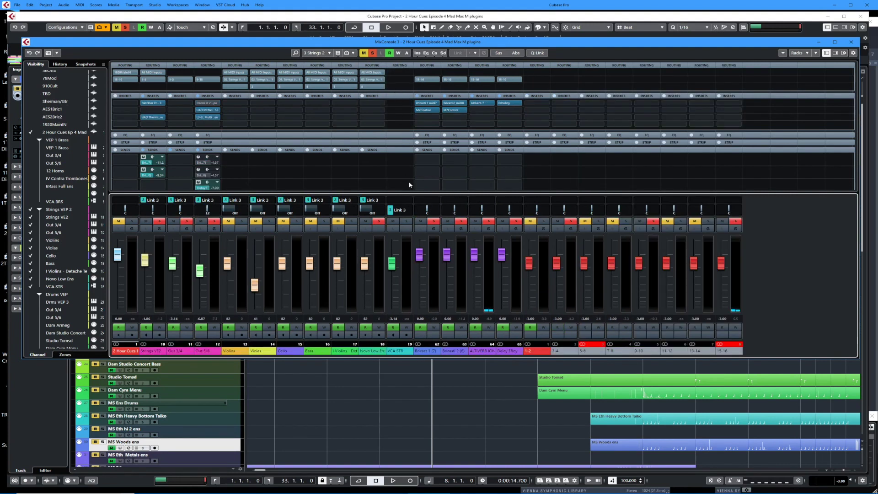
click(406, 220)
key(space)
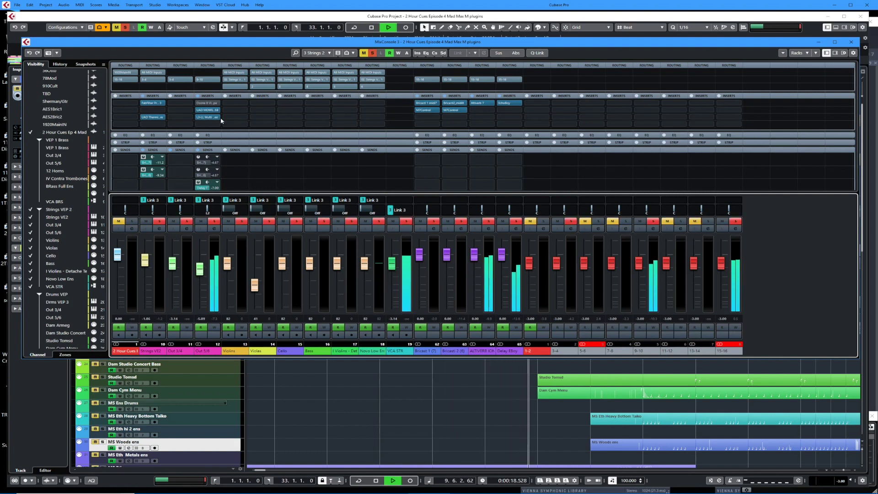
key(space)
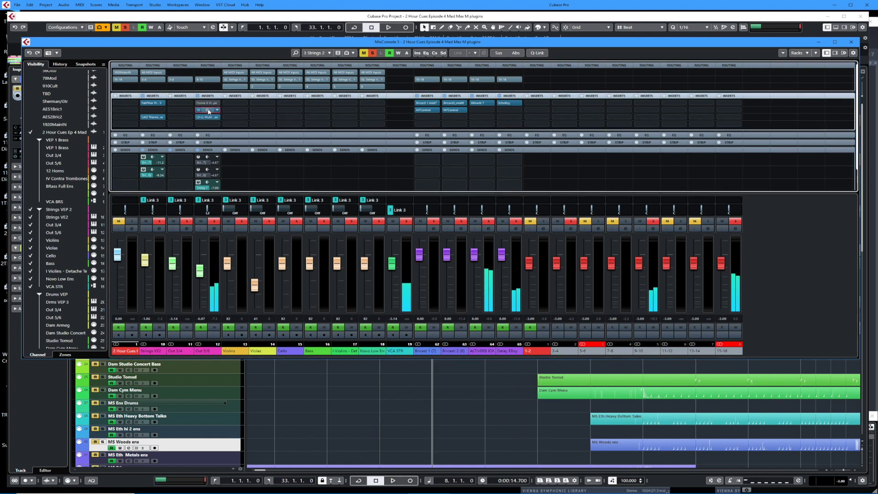
Open the UAD MDWEQ5-SB equalizer on the strings Out 5/6 channel and audition the part through it from bar 8
double_click(208, 111)
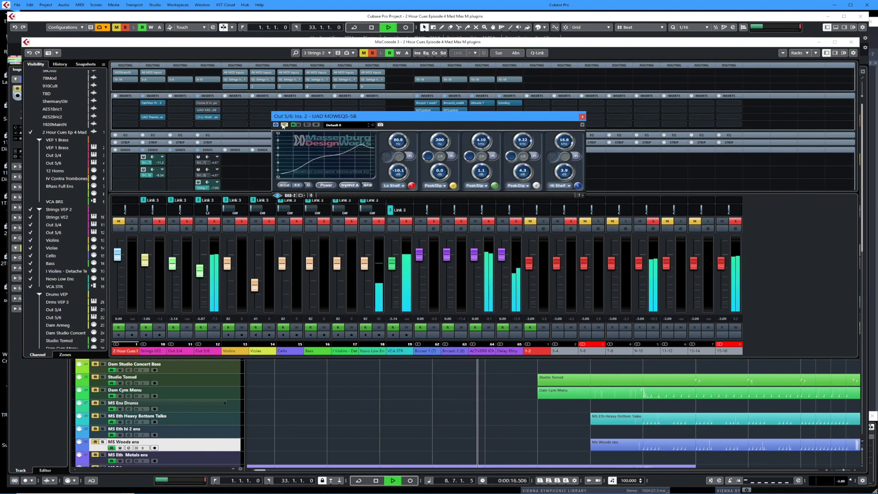
key(space)
key(space)
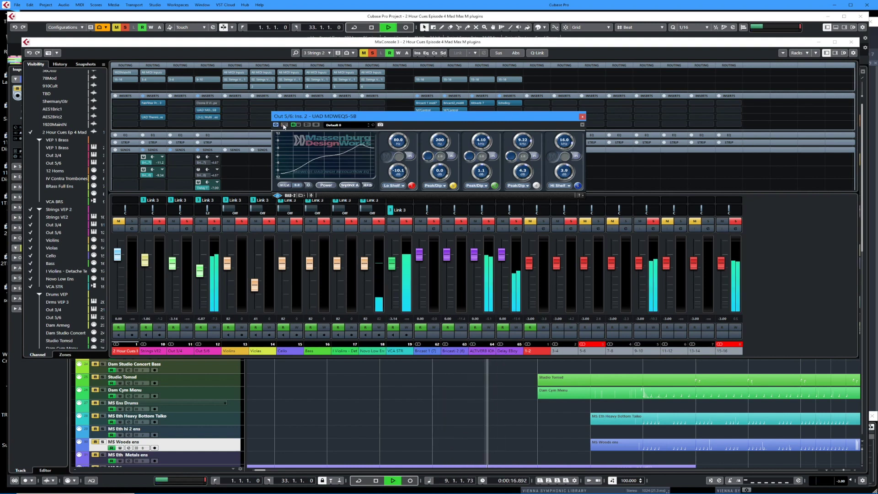
key(space)
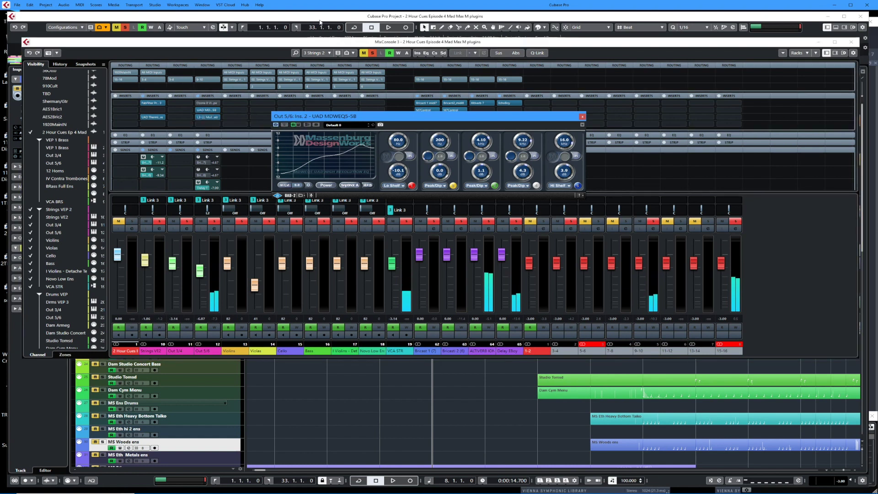
Open the L3-LL Multimaximizer insert on the strings Out 5/6 channel and play the part to examine its limiting
click(207, 117)
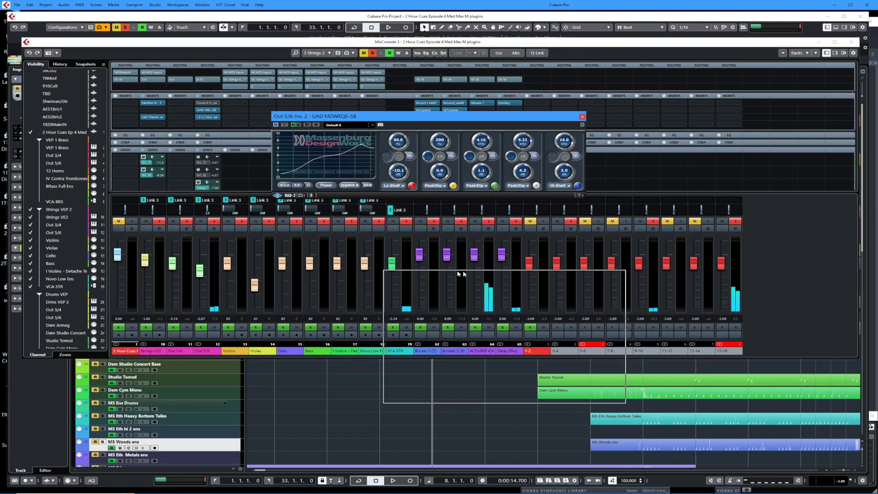
key(space)
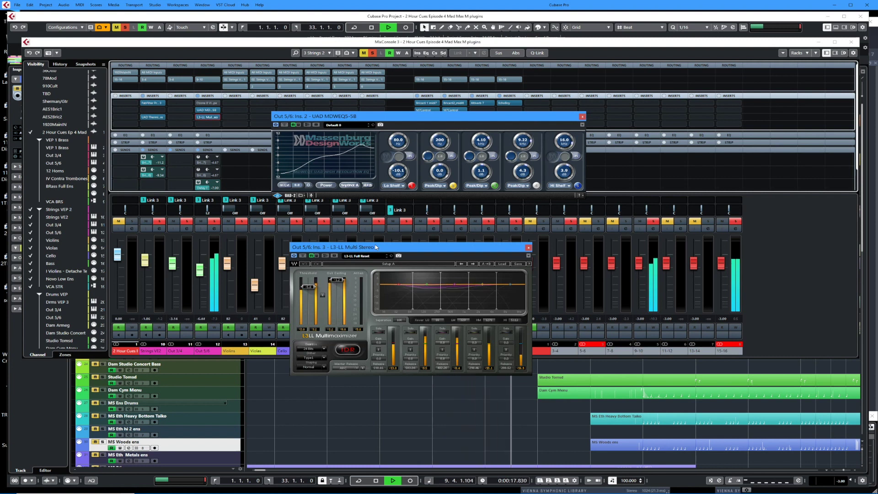
key(space)
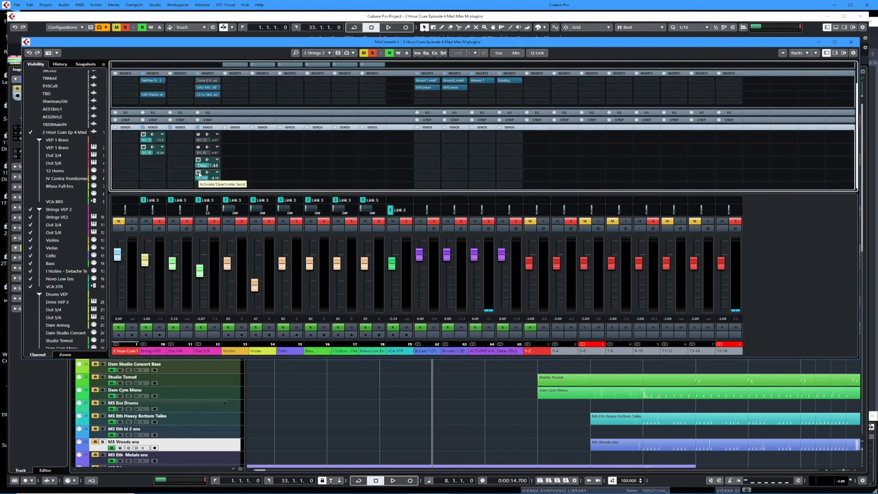
Play the strings from bar 8 while turning the ALTIVERB send gain on Out 5/6 fully down
key(space)
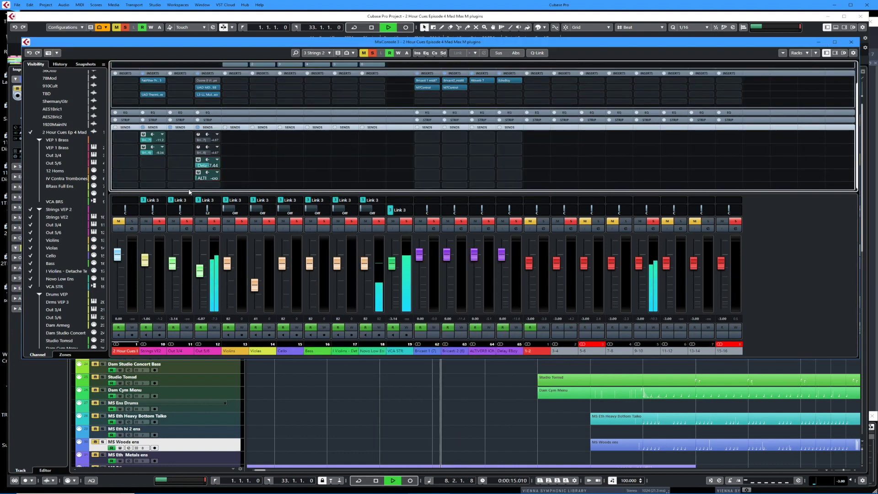
drag(198, 174, 198, 179)
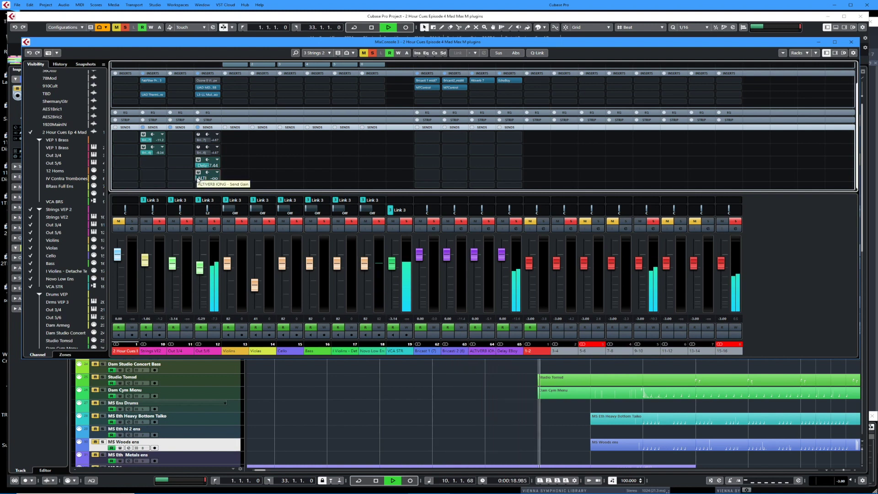
key(space)
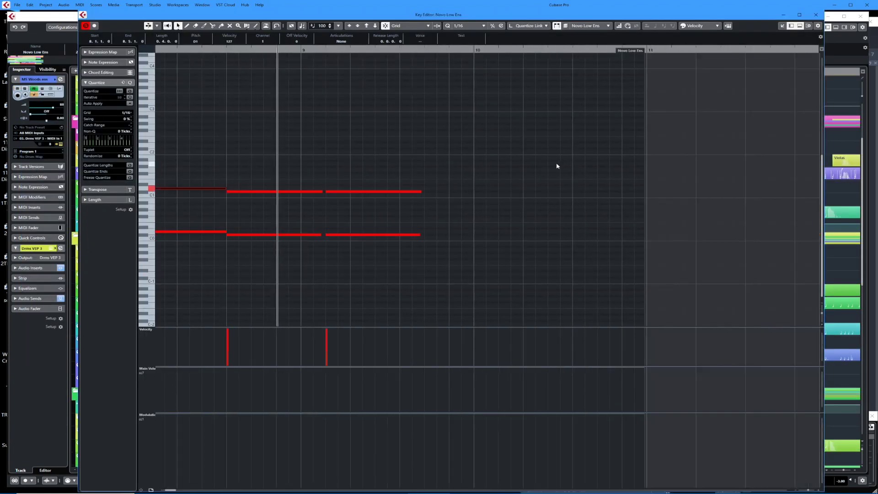
Close the Novo Low Ens editor and play the full mix past bar 20, viewing the strings sends and the arrangement
key(ctrl+w)
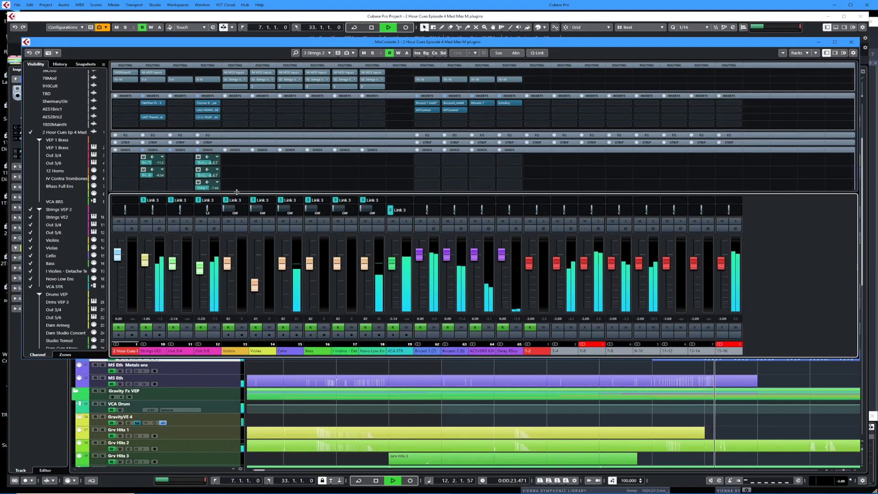
drag(236, 192, 236, 213)
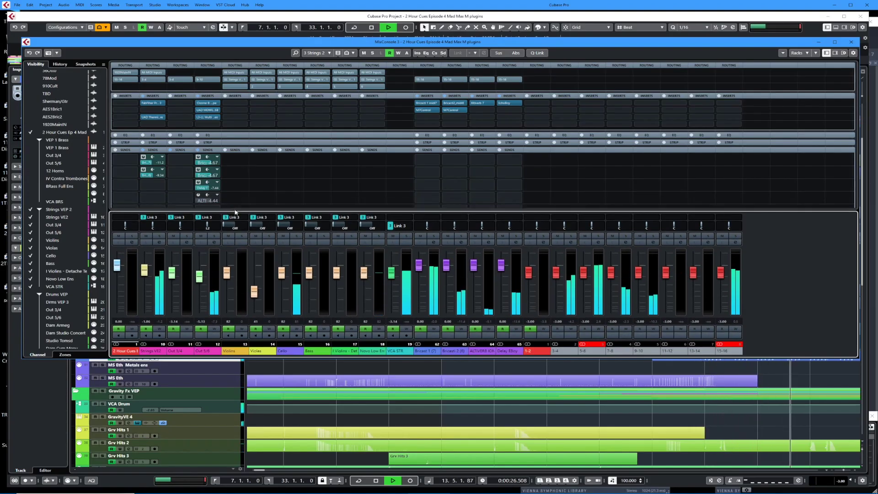
key(F3)
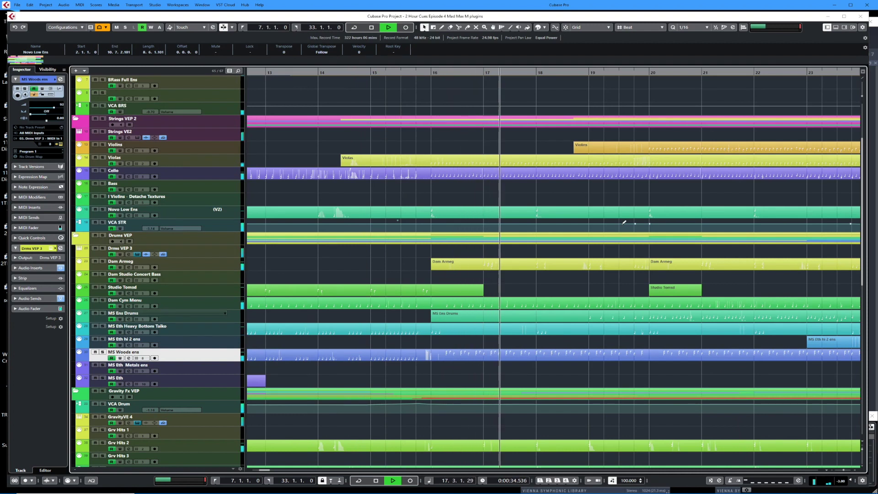
scroll(623, 223, right, 2)
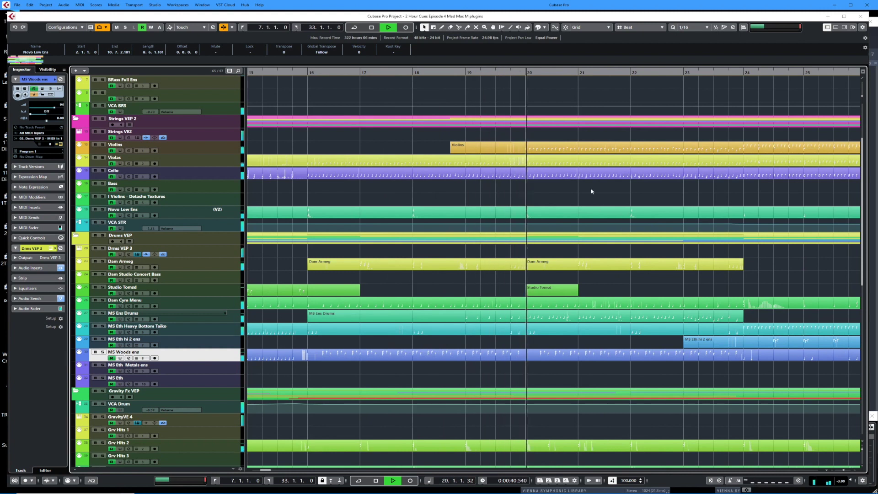
key(space)
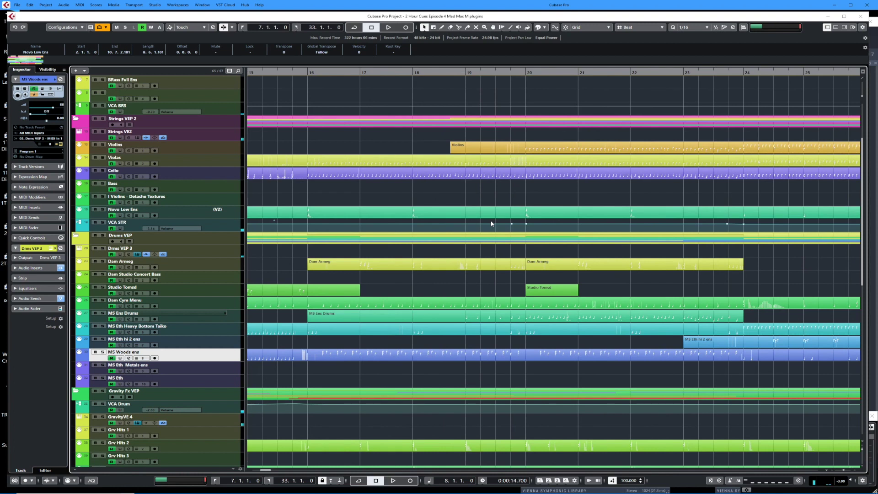
Select the NP03 Modern Synths part, solo its track and move the project cursor to bar 3
scroll(491, 223, left, 5)
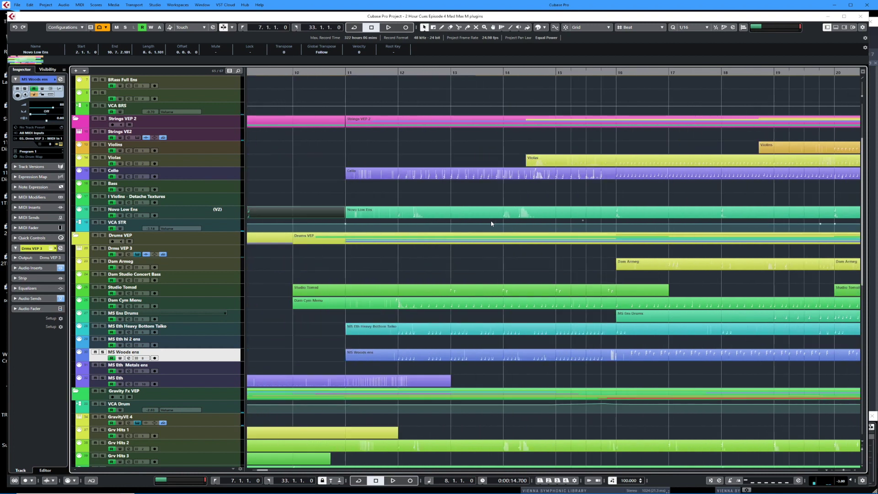
scroll(492, 223, left, 1)
scroll(491, 223, right, 1)
scroll(491, 223, down, 6)
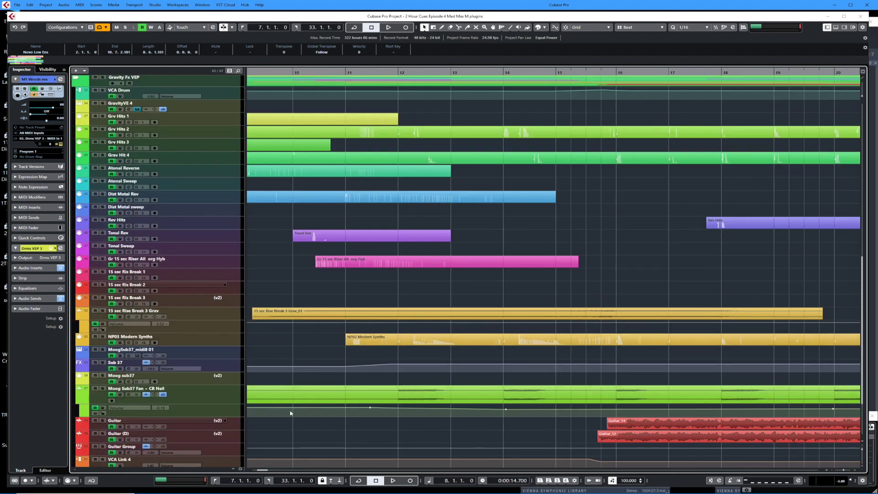
click(372, 337)
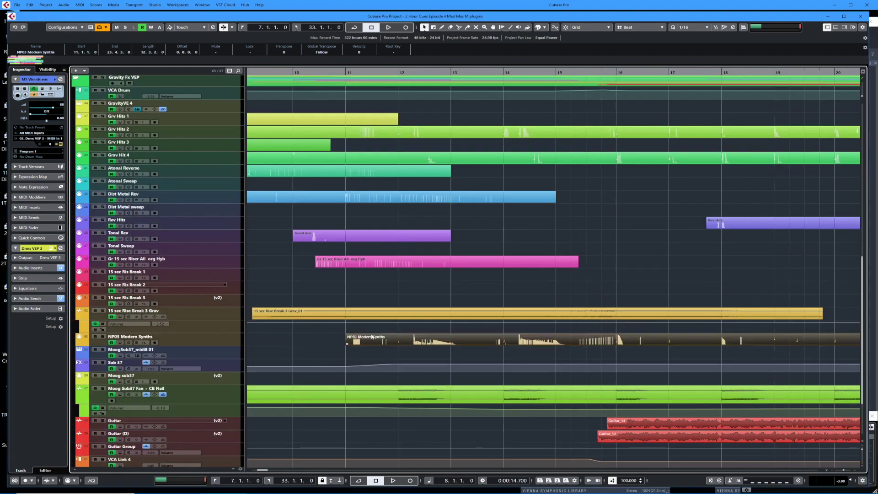
click(103, 337)
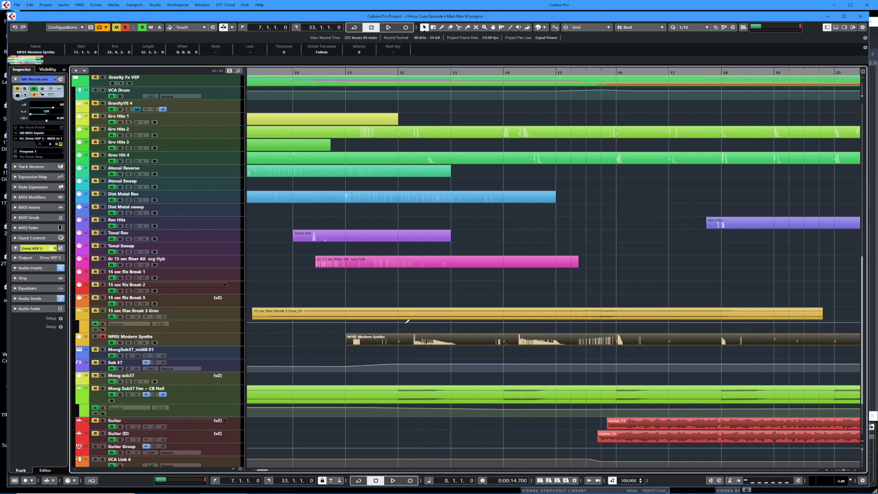
key(KP_1)
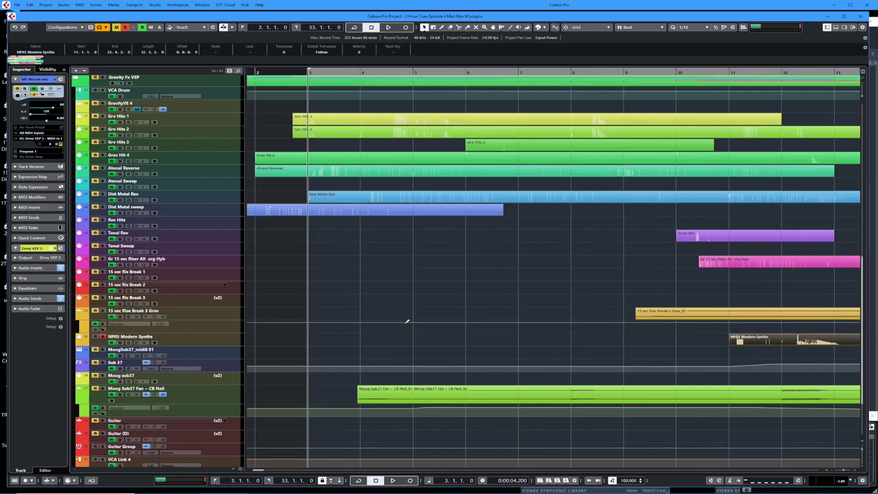
Play the NP03 Modern Synths part and add the Moog Sub37 Fan + CB Nell track to the solo from bar 12
key(space)
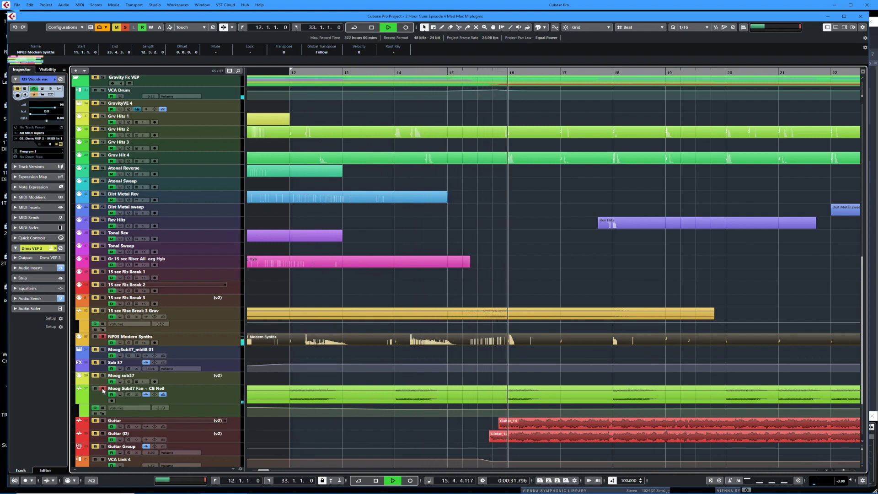
key(space)
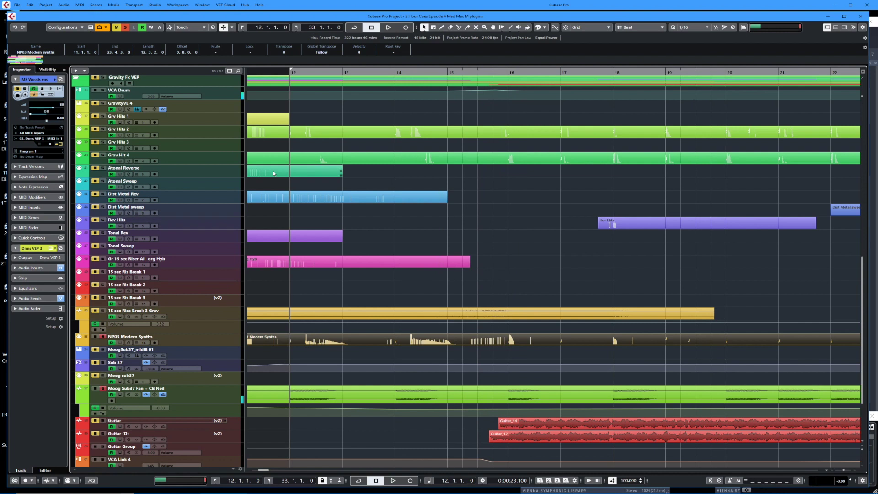
Solo the Novo Low Ens and Cello tracks, play them from bar 12, and clear the solos
scroll(273, 173, up, 10)
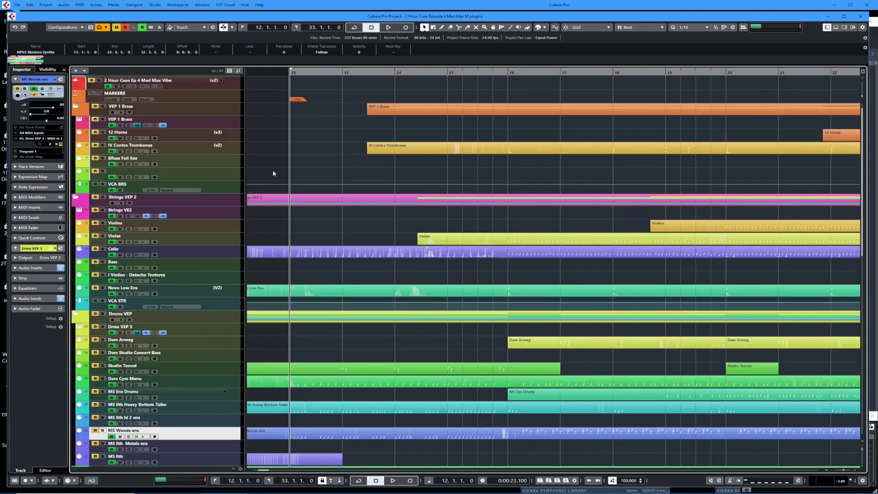
key(space)
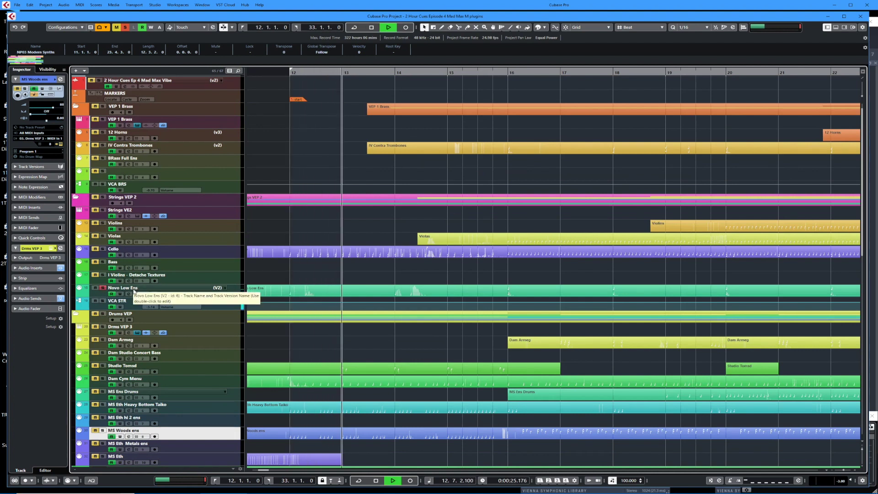
scroll(191, 236, up, 1)
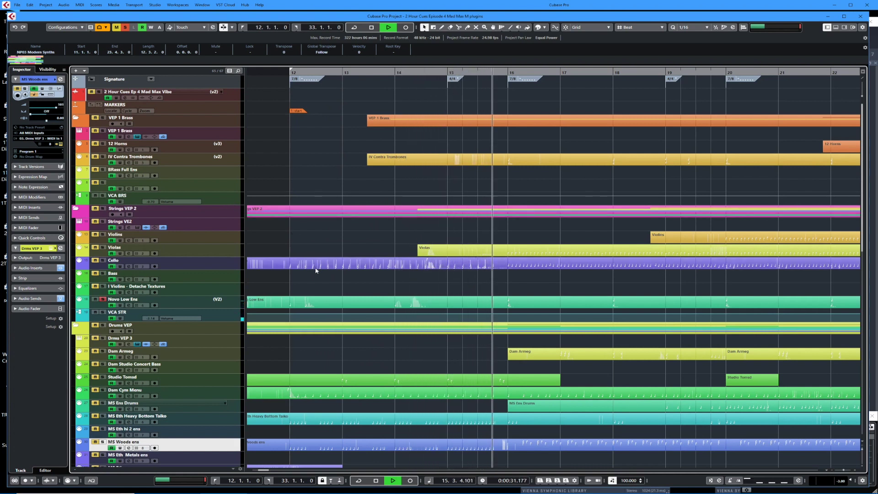
key(space)
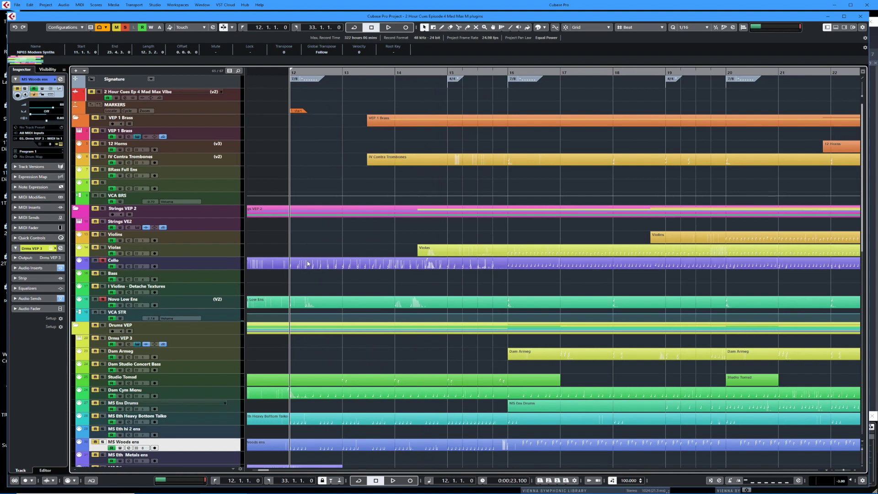
key(space)
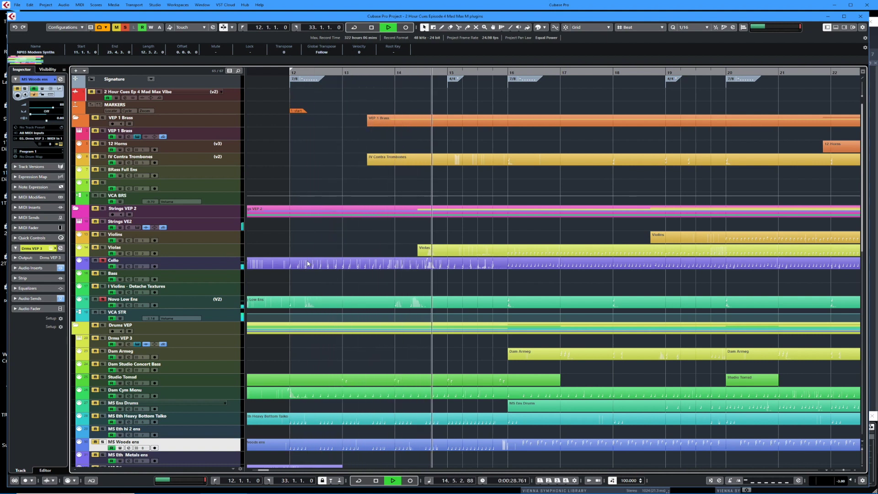
key(space)
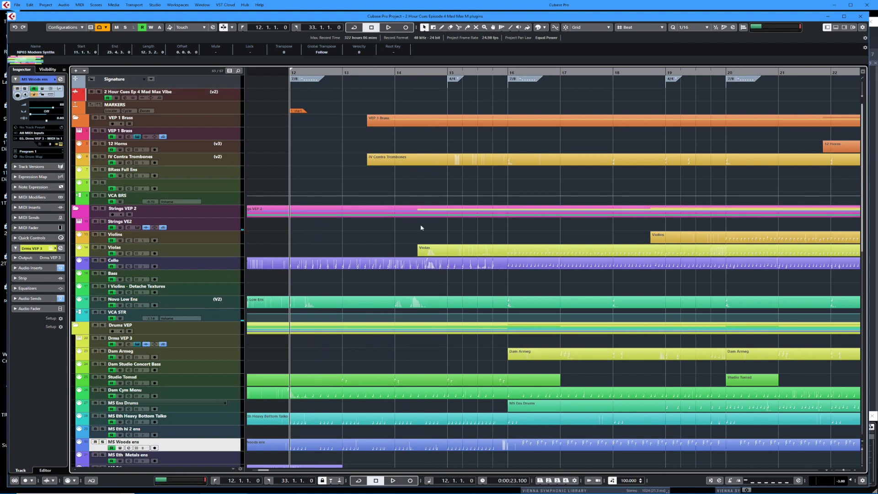
Play the full mix from bar 12 while viewing the strings, drum and Gravity tracks
key(space)
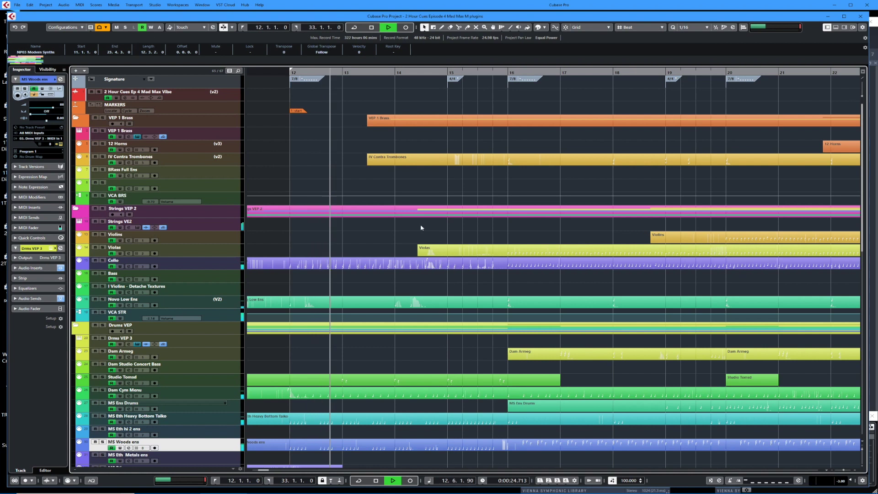
scroll(421, 227, down, 3)
scroll(421, 228, down, 3)
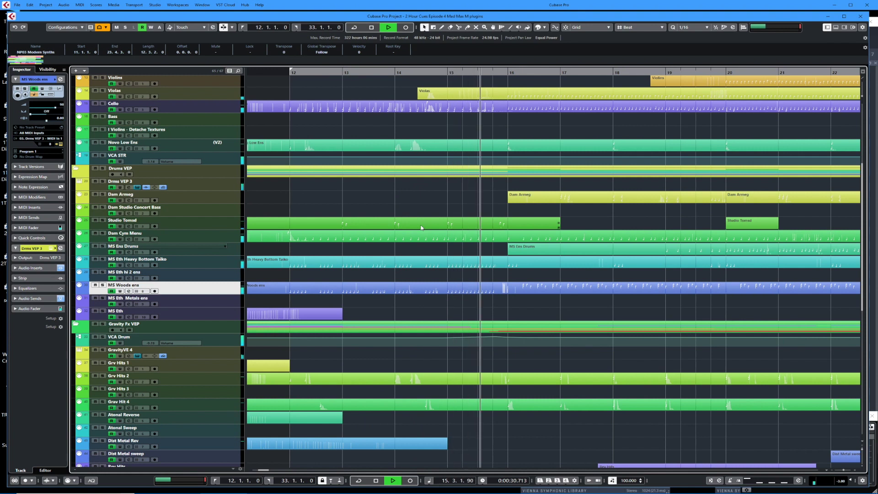
key(space)
Play the full mix from bar 15 with auto-scroll on, viewing the drum and strings parts past bar 23
click(421, 227)
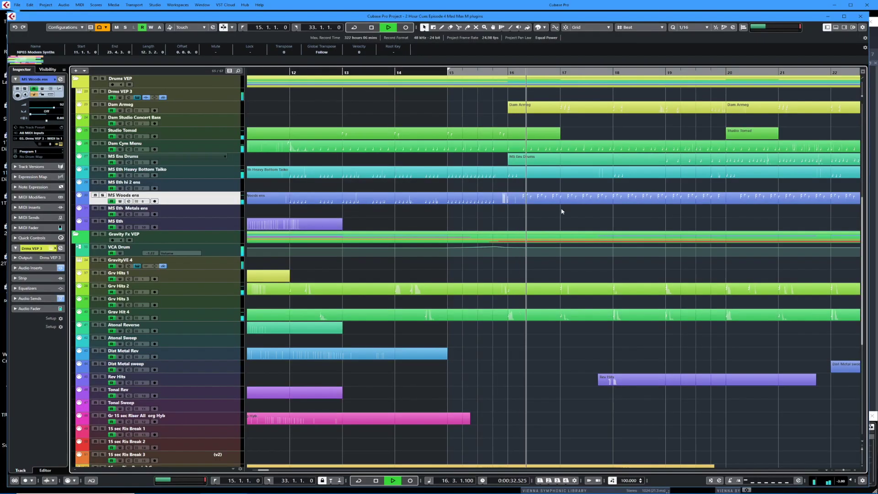
scroll(565, 209, up, 3)
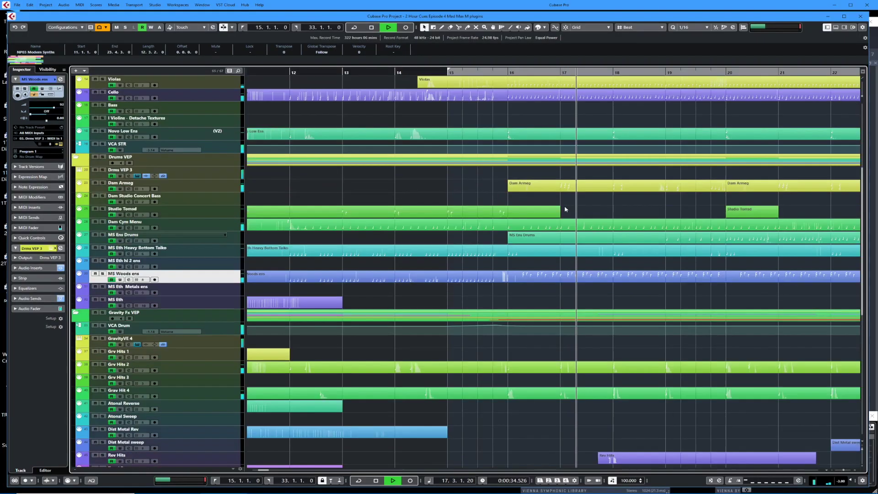
scroll(565, 210, up, 3)
key(f)
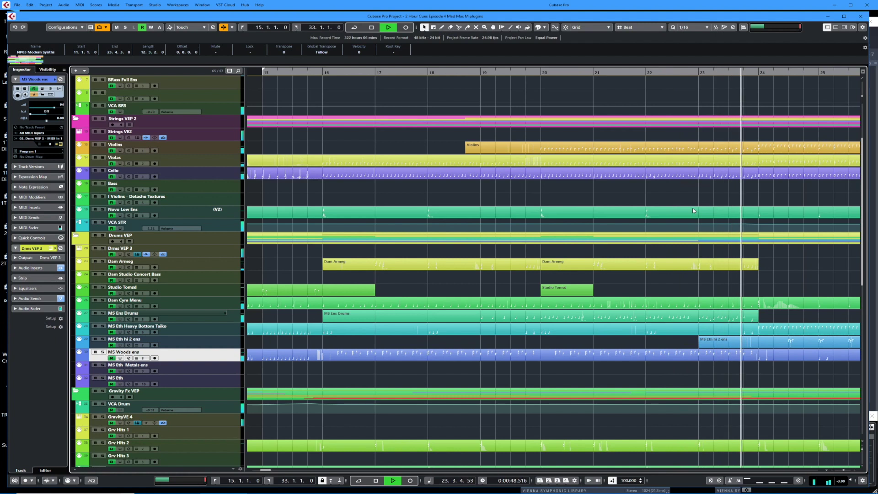
key(space)
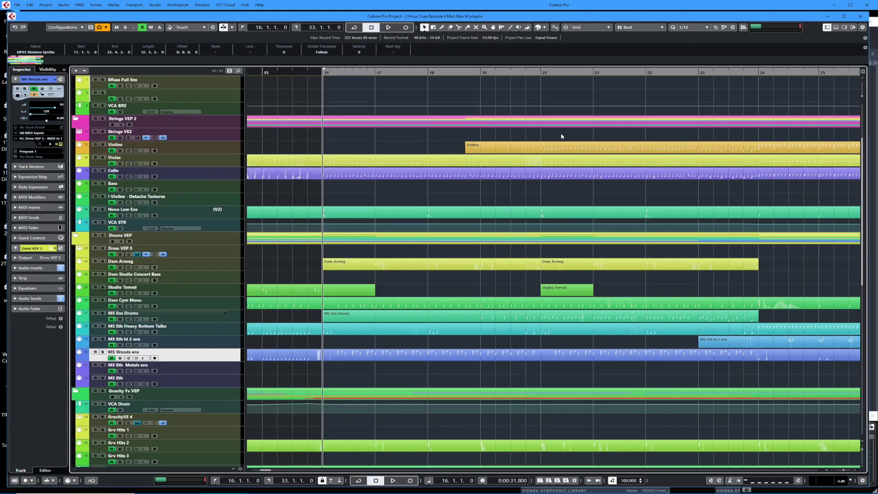
Solo the Cello track, play it from bar 16 and examine its notes and velocities in the Key Editor
scroll(525, 174, up, 3)
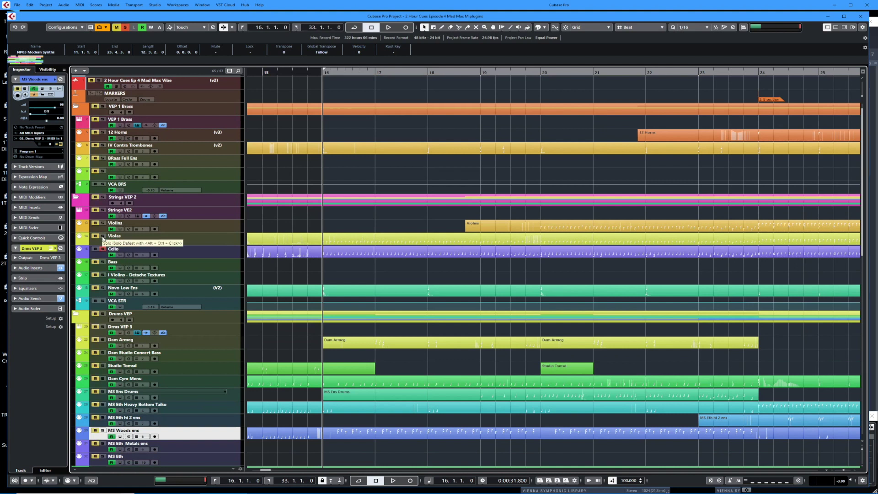
key(space)
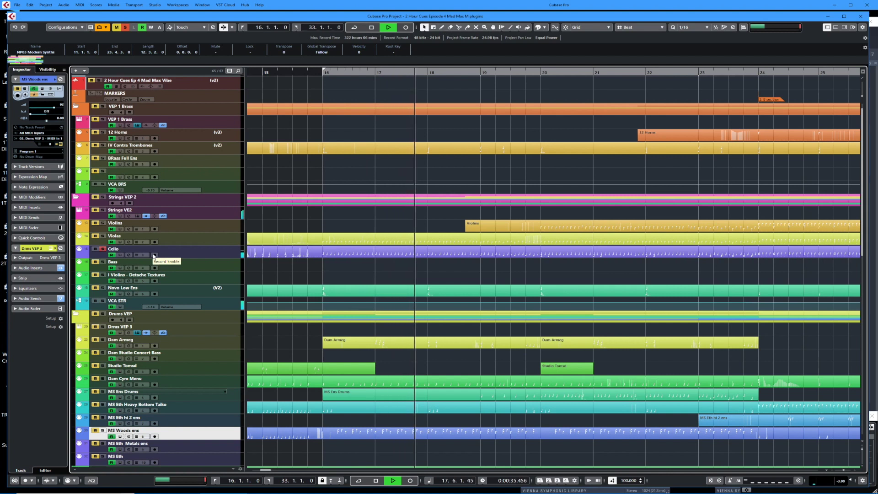
key(space)
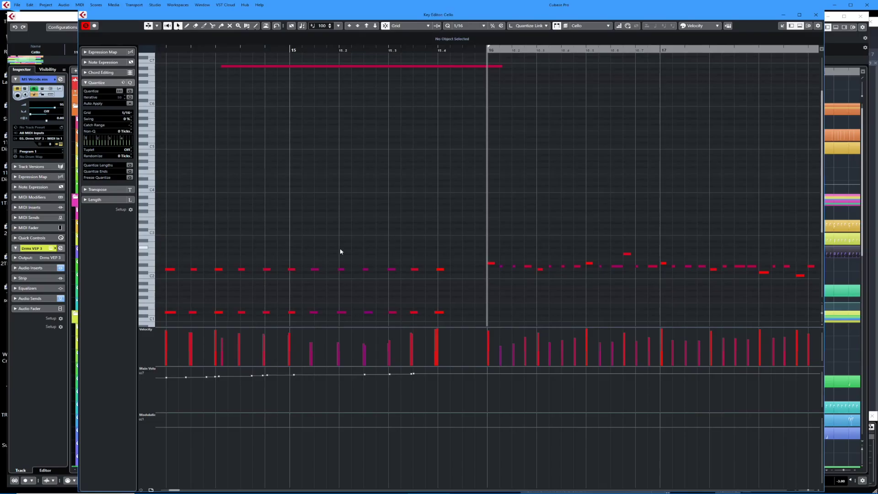
scroll(420, 234, right, 5)
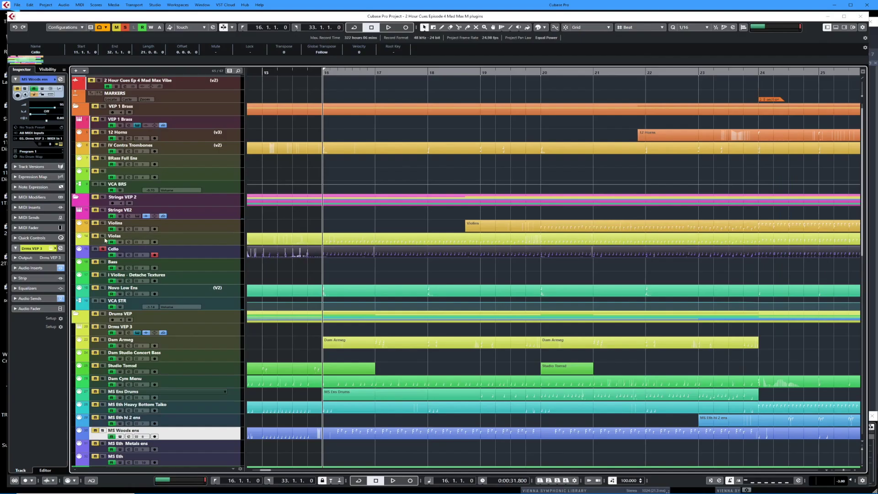
Add the Violas to the solo, play from bar 16 and compare the Violas and Cello notes in the Key Editor
click(103, 236)
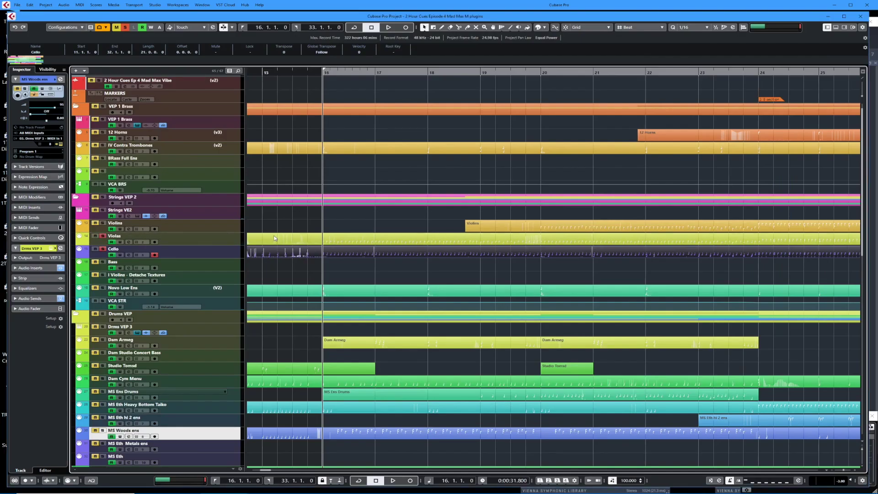
key(space)
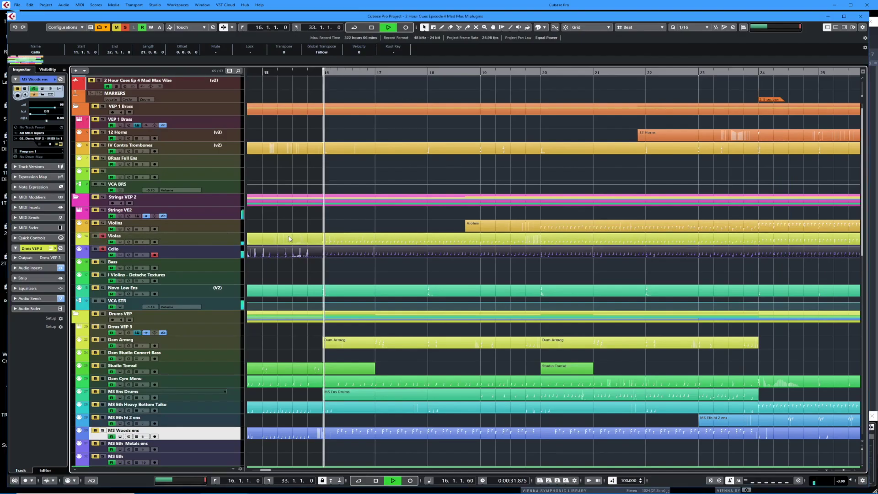
double_click(323, 252)
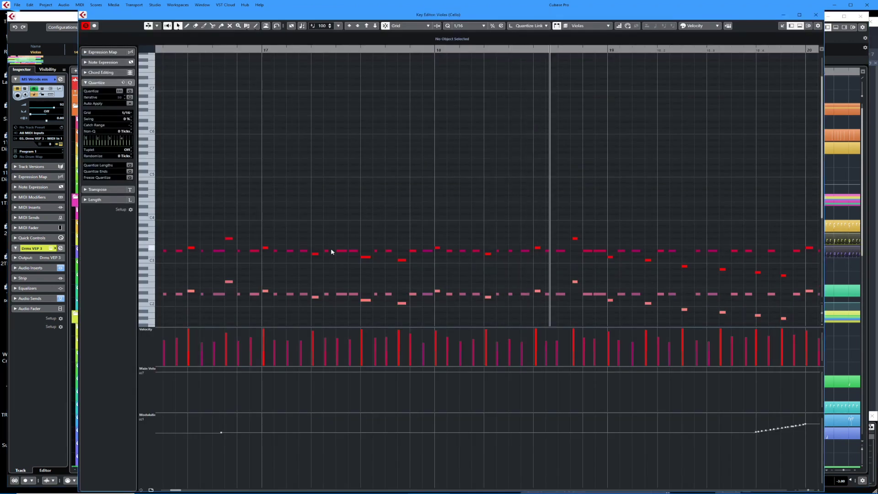
scroll(372, 240, down, 4)
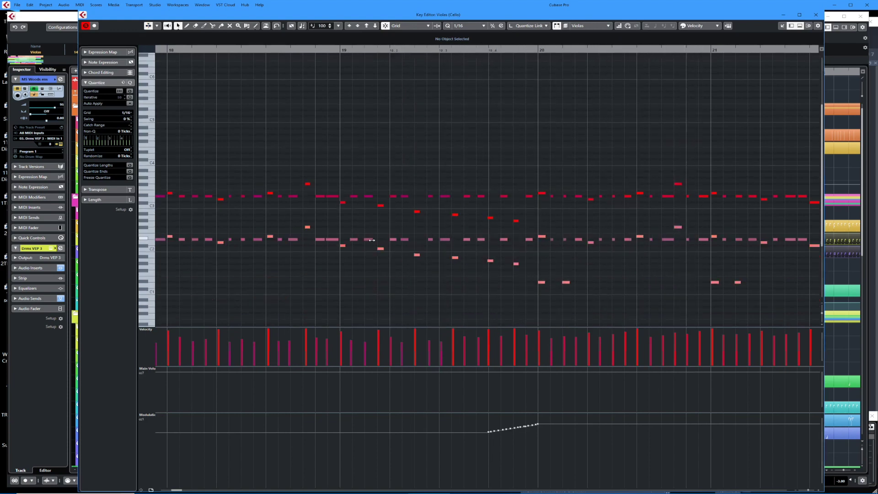
key(Escape)
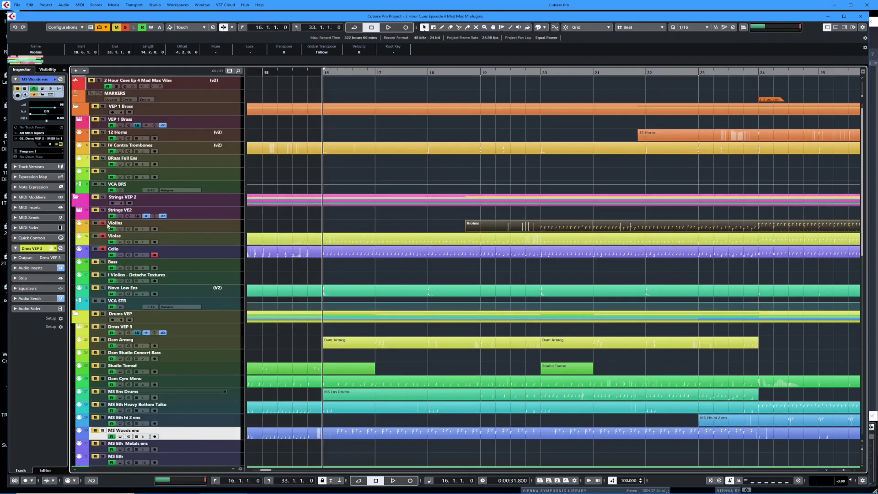
Play the soloed Violins, Violas and Cello from bar 19 with auto-scroll on, then clear the solos
key(shift+l)
key(space)
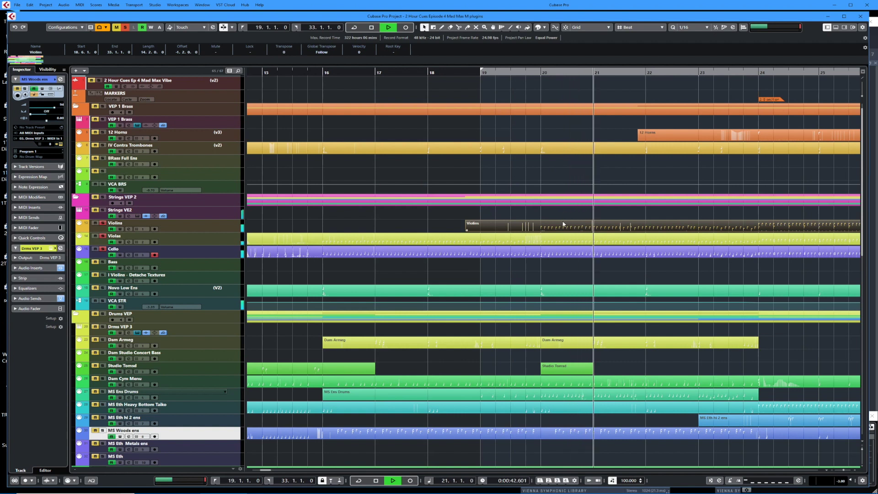
key(f)
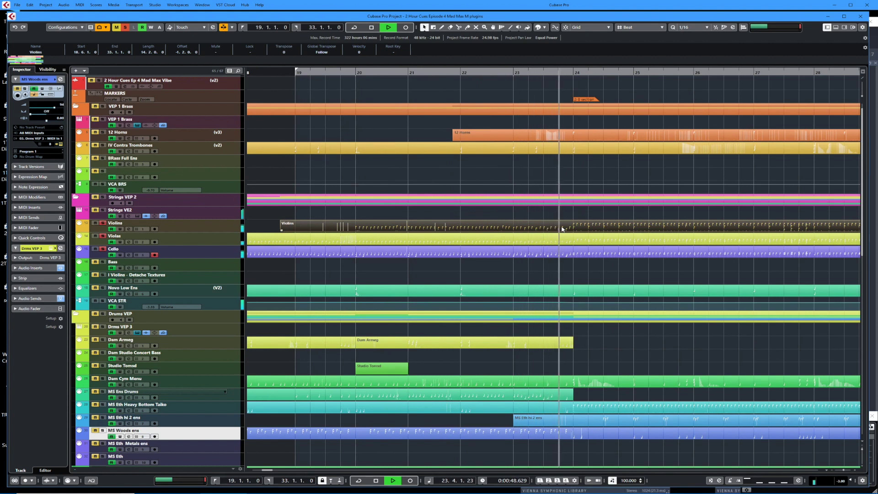
key(space)
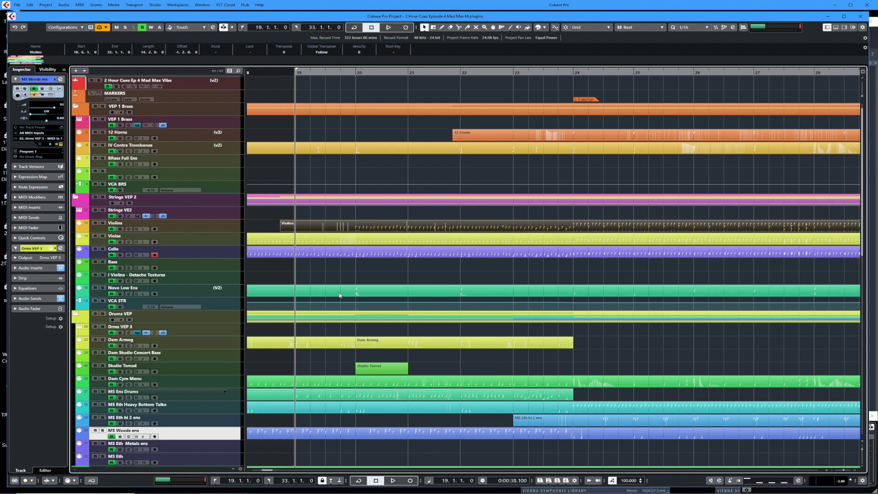
Play the soloed NP03 Modern Synths from bar 19, then together with Moog Sub37 Fan + CB Nell from bar 20
key(space)
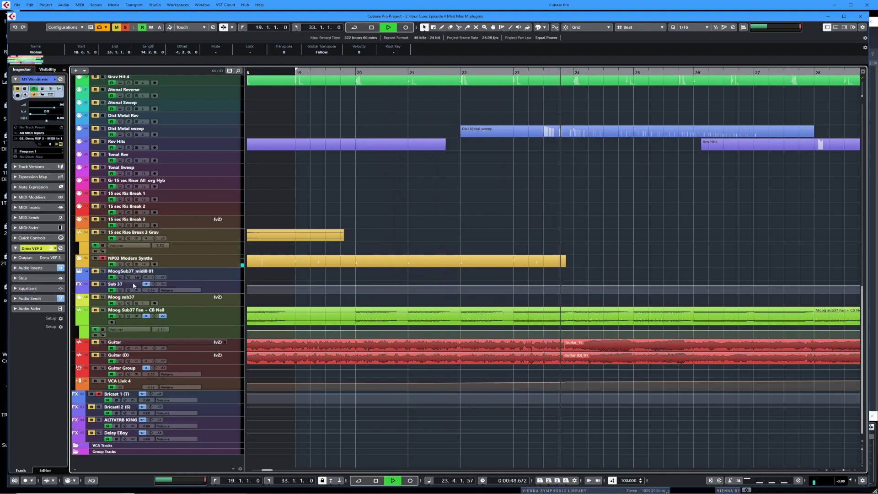
key(space)
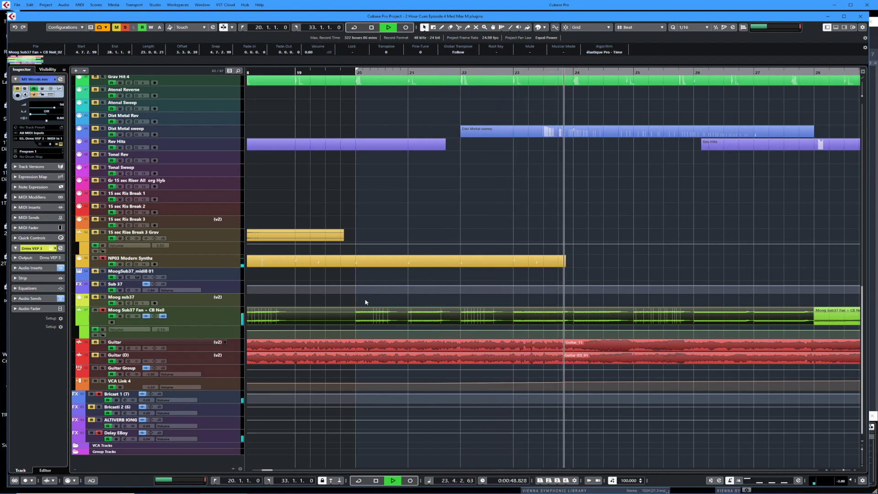
key(space)
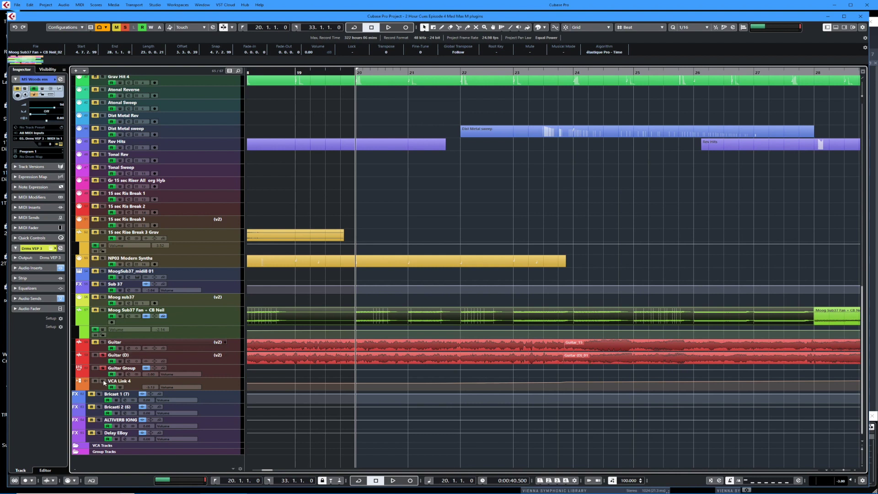
Solo the guitar tracks and the Drums VEP folder, play them from bar 20 and select the Guitar track
key(space)
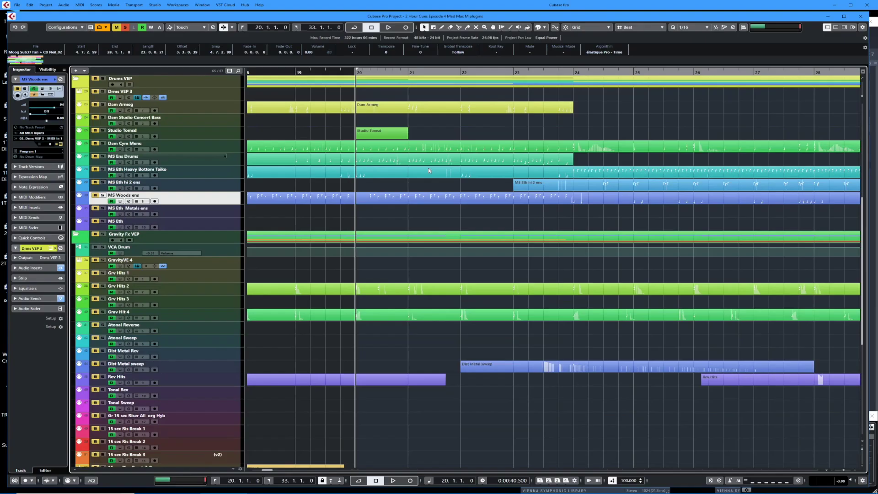
scroll(428, 170, up, 3)
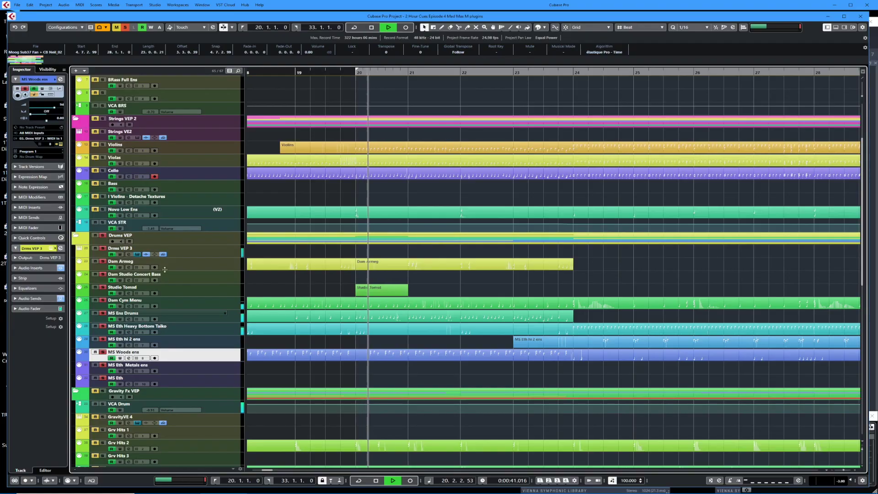
scroll(272, 295, down, 10)
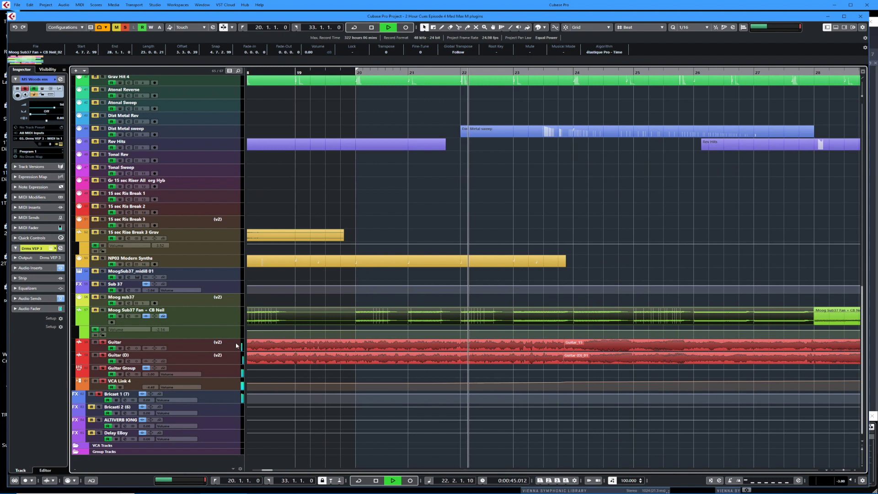
click(201, 345)
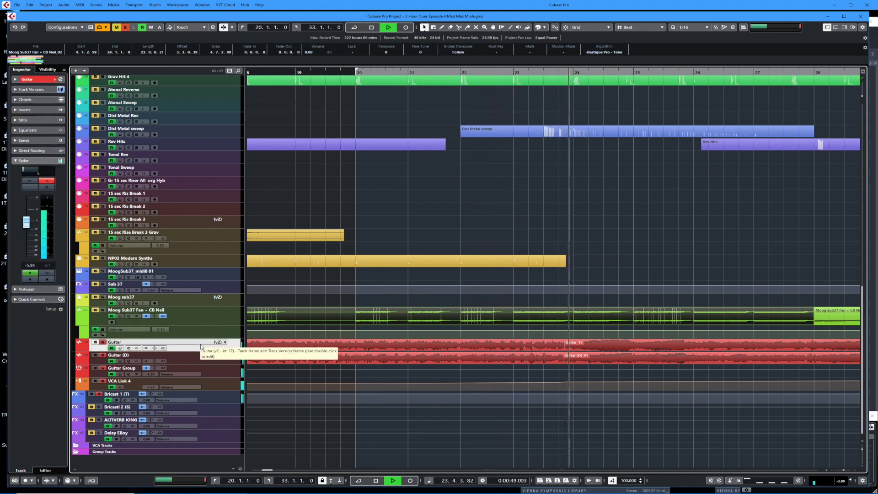
Clear all solos and play the full mix from bar 20
key(space)
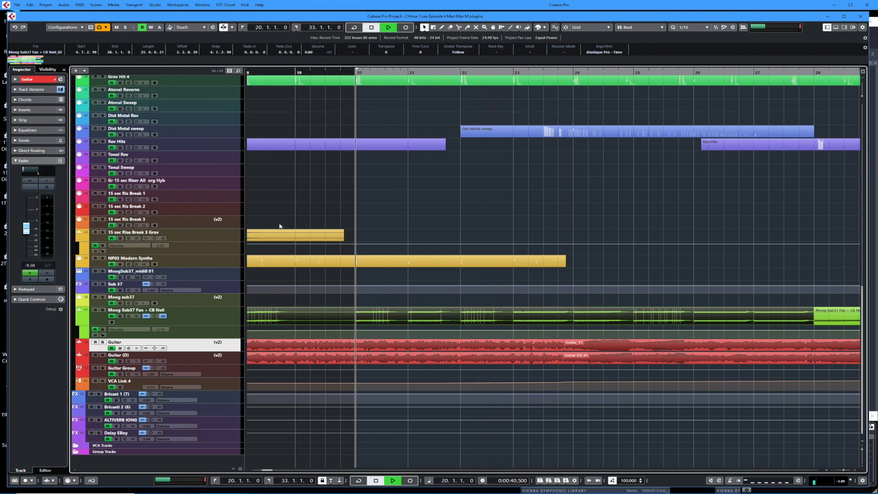
key(space)
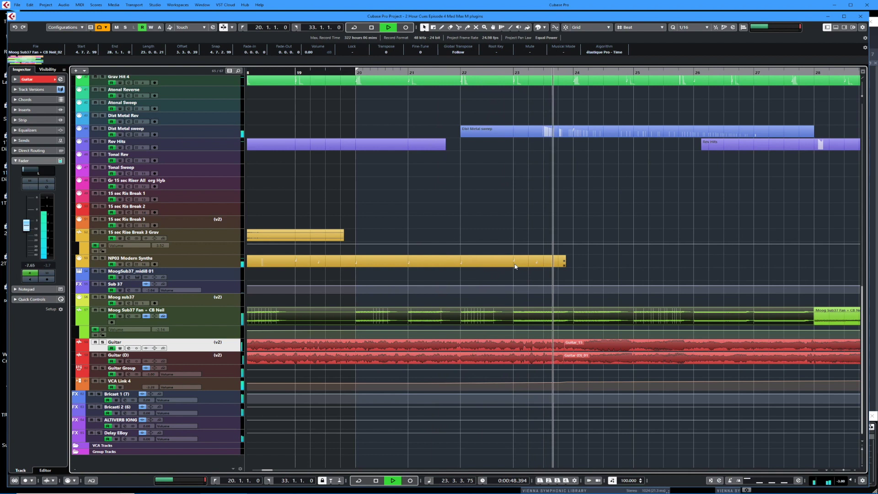
Play the full mix from bar 20, muting and unmuting the Guitar and Guitar (D) tracks during playback to compare
key(space)
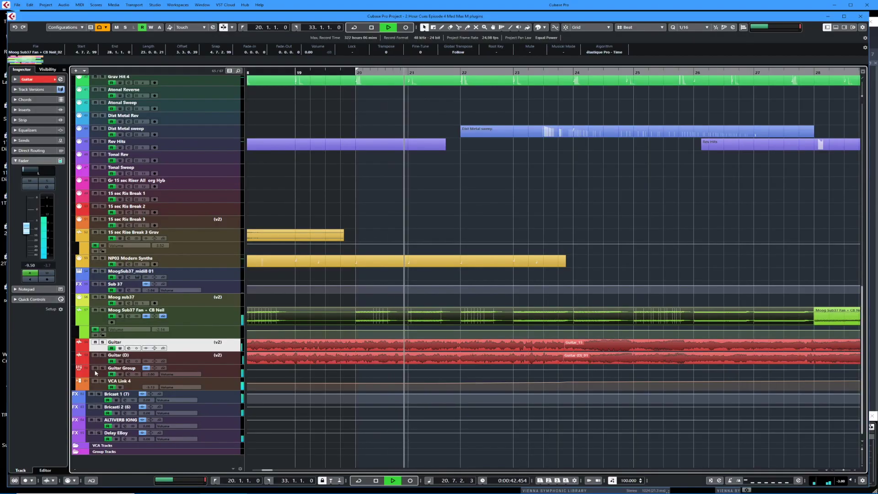
key(m)
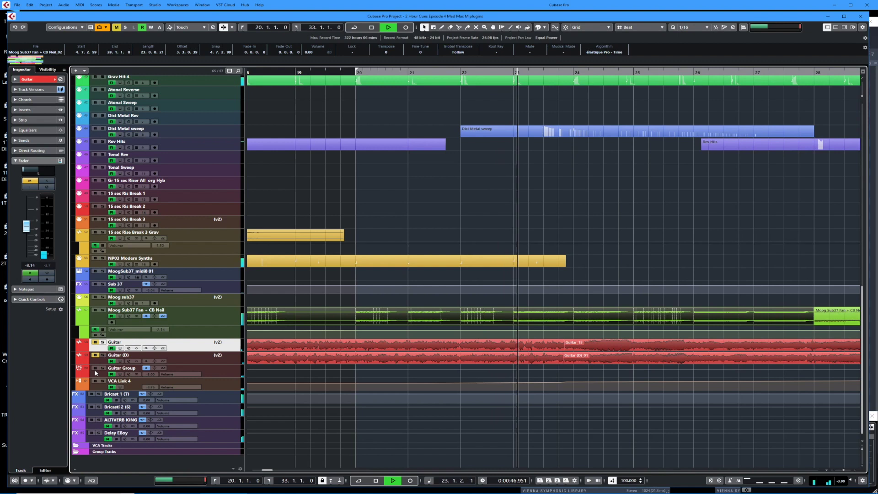
click(96, 354)
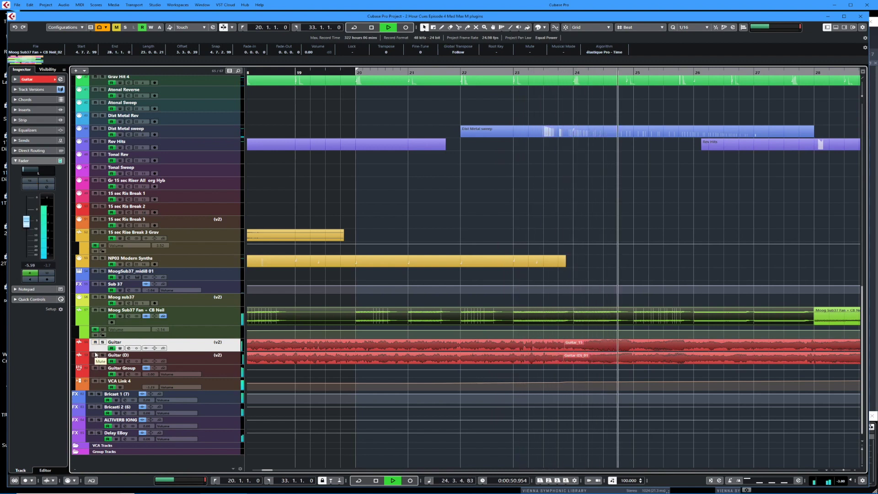
key(space)
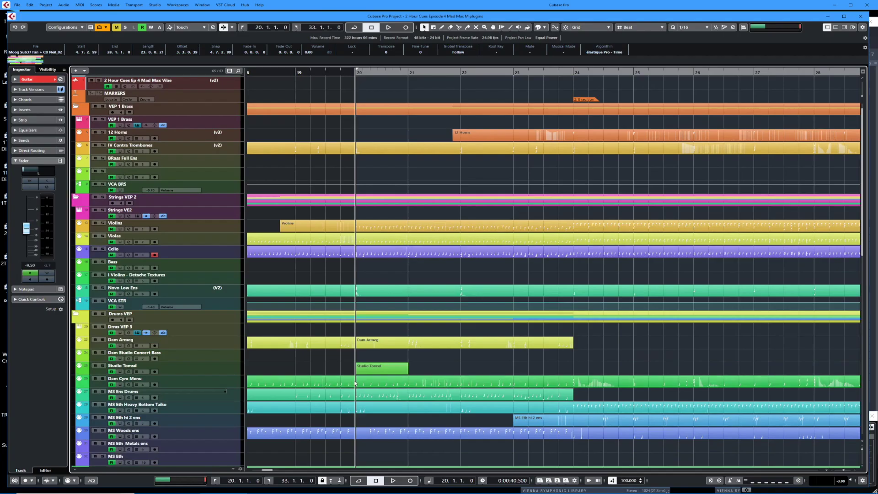
Play the full mix from bar 20 with the Dam Cym Menu part selected, then with the IV Contra Trombones part selected
click(358, 384)
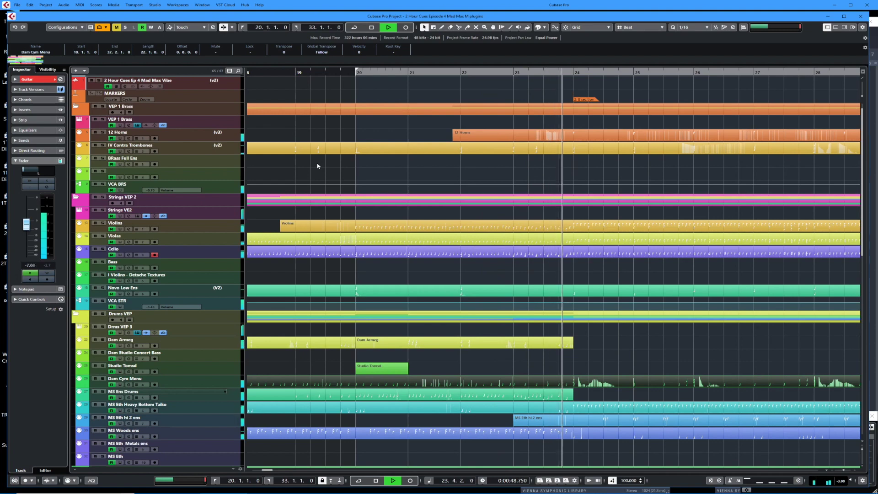
key(space)
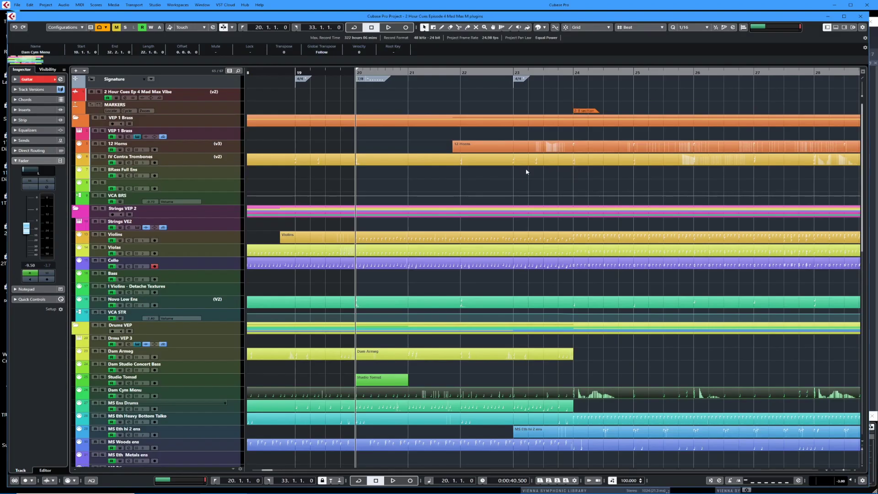
click(471, 162)
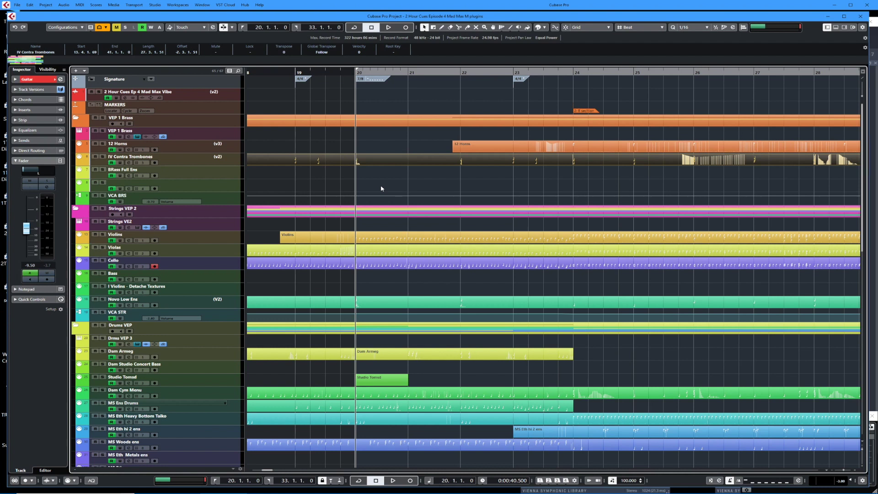
key(space)
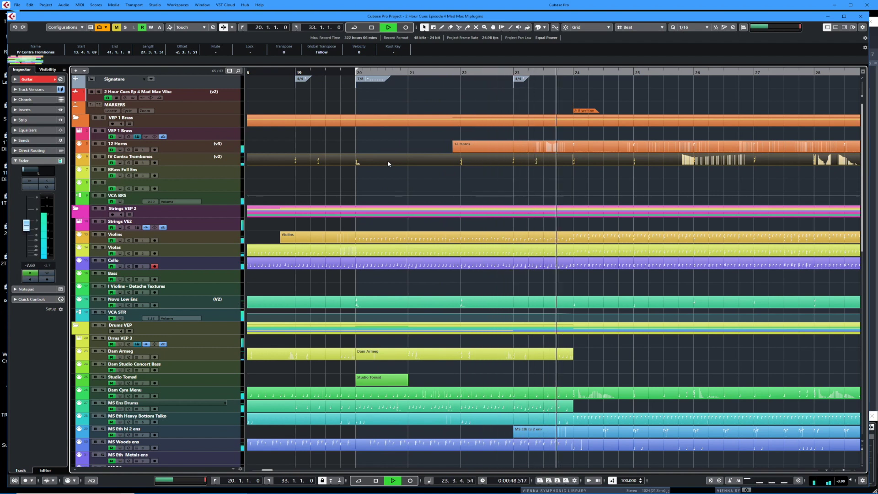
key(space)
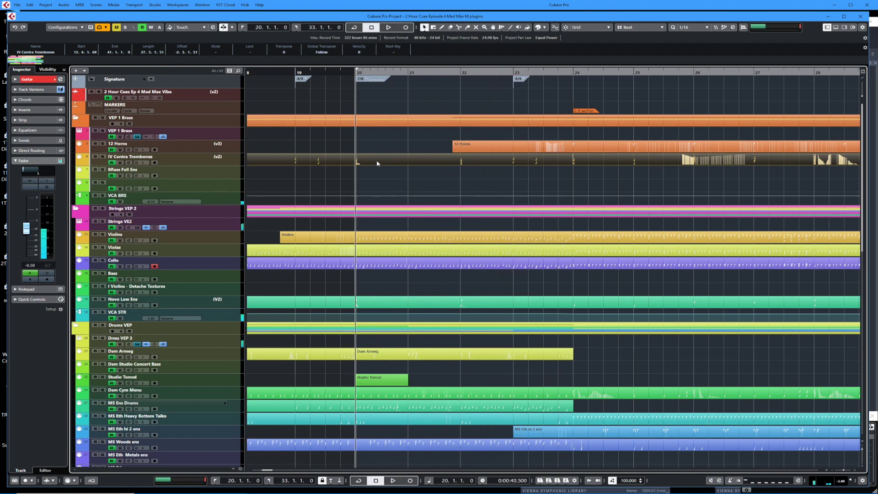
Compare the soloed Moog Sub37 Fan + CB Nell track with the full mix from bar 20, clearing its solo during playback
scroll(374, 296, down, 20)
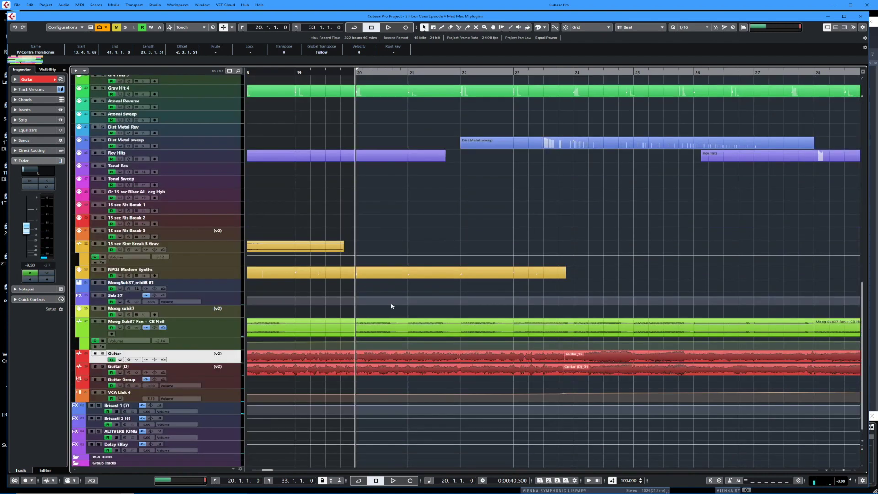
click(369, 328)
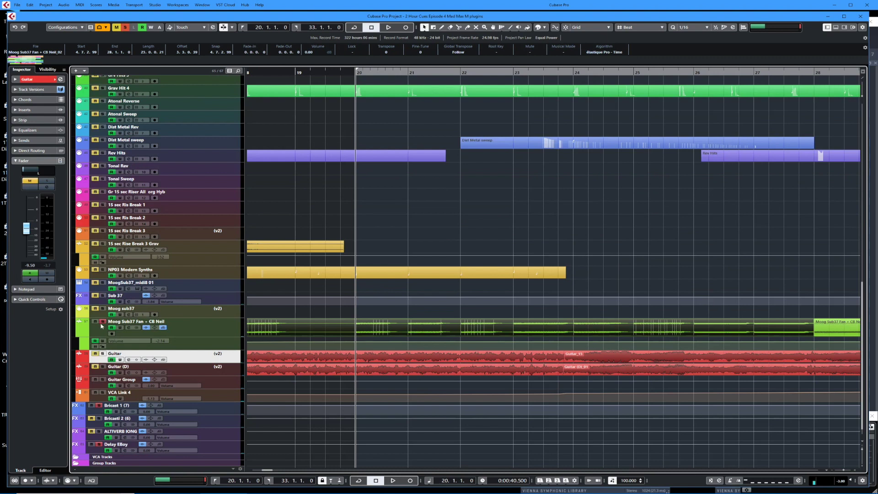
key(space)
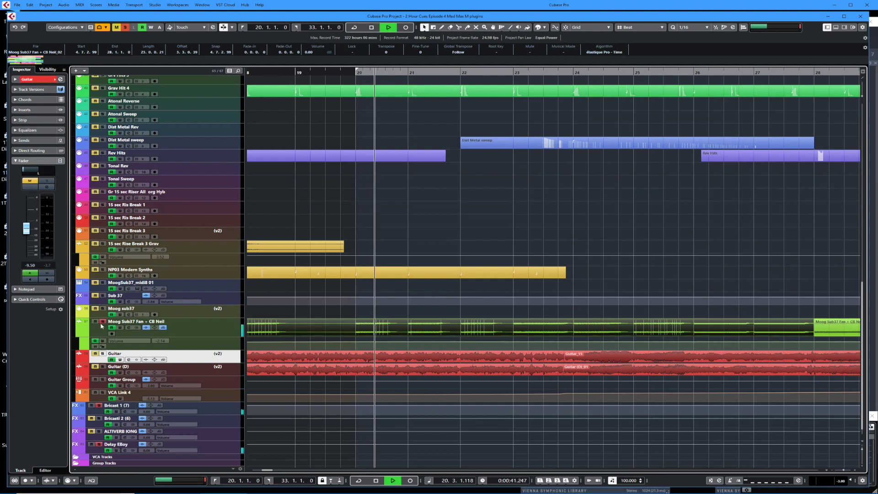
click(102, 322)
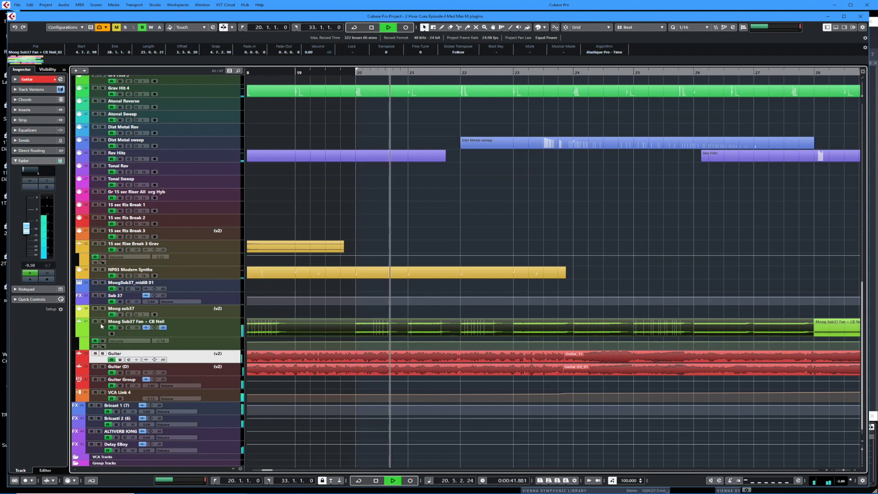
key(space)
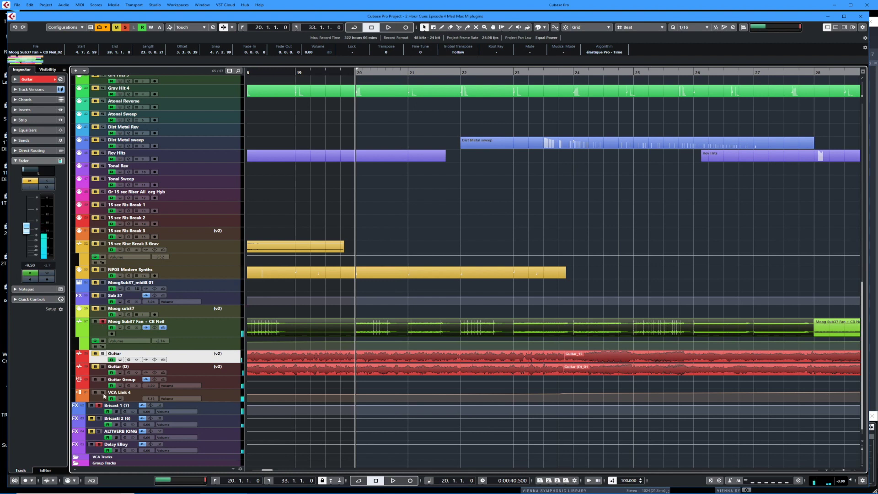
key(space)
click(103, 380)
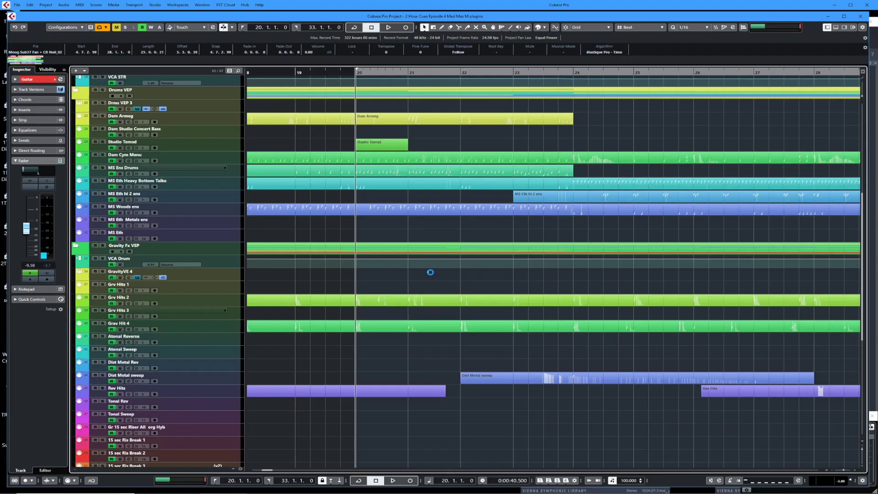
Move the start position to bar 23 and play the full mix past bar 31 with auto-scroll on, viewing all track groups
key(shift+n)
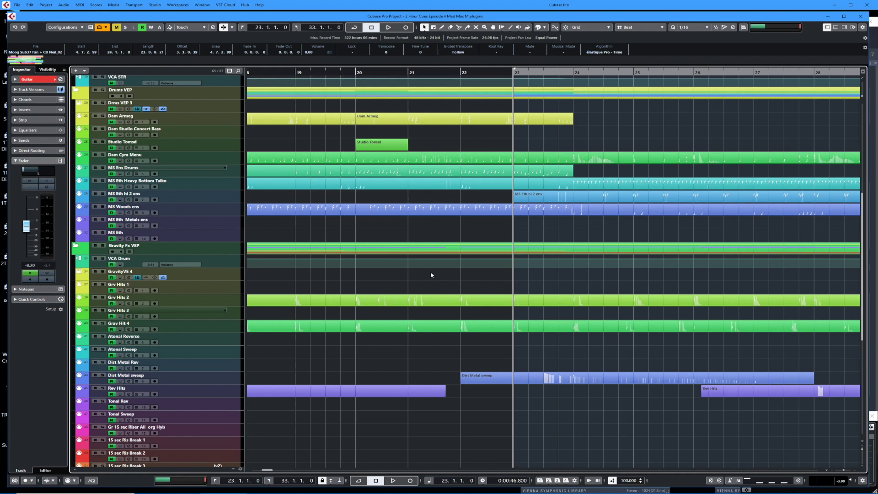
key(space)
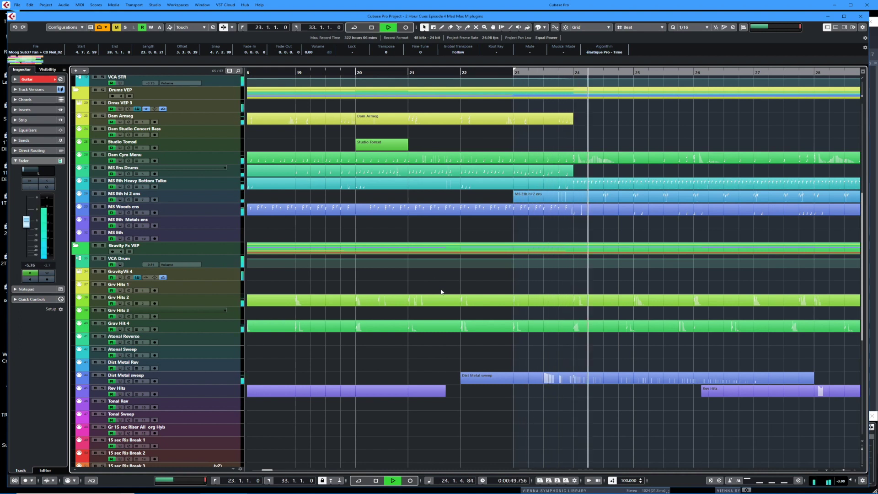
key(f)
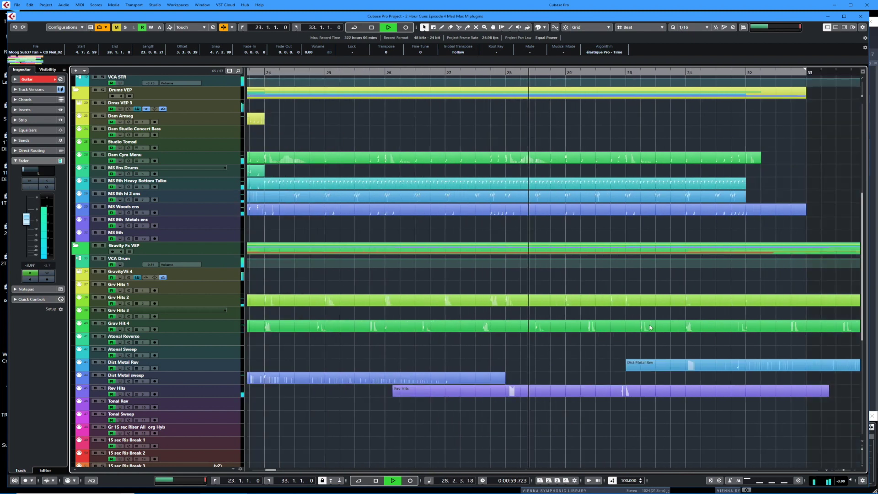
scroll(649, 327, down, 5)
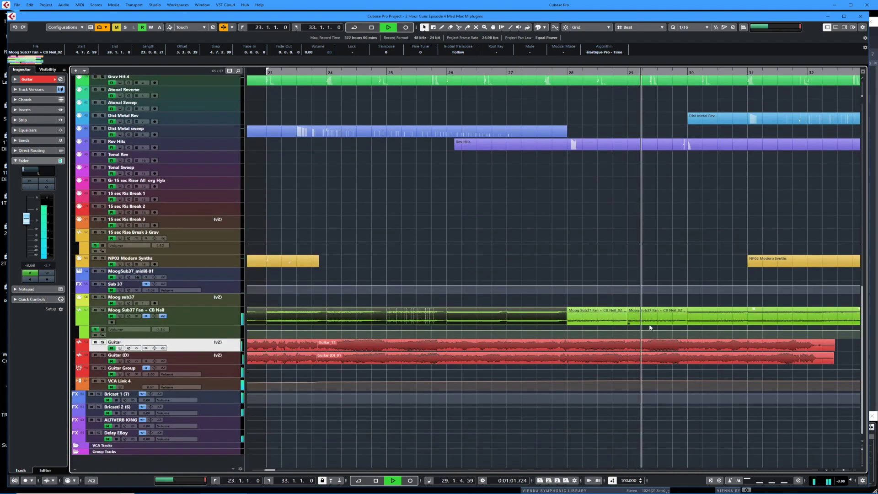
scroll(650, 327, up, 10)
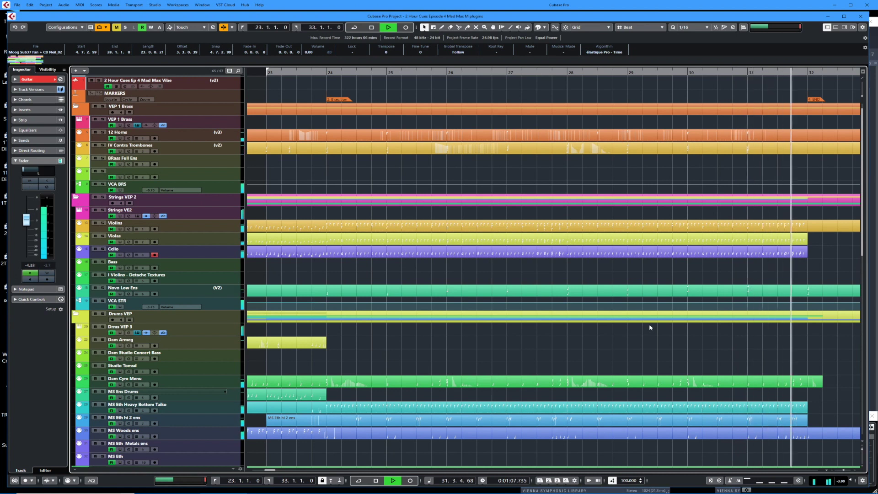
scroll(649, 327, right, 4)
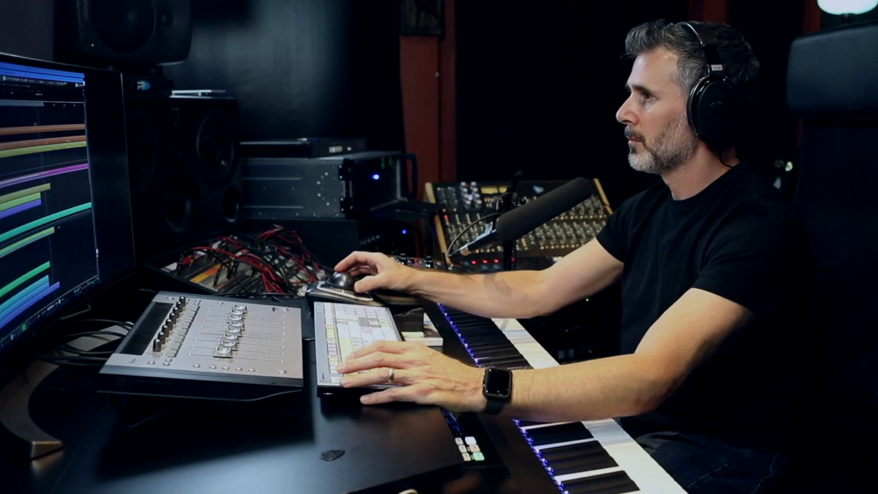
key(space)
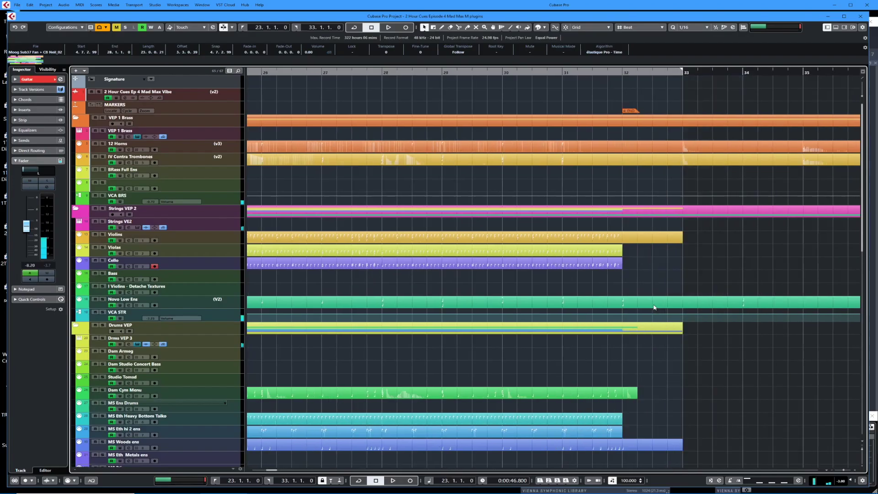
Solo the Violins, Violas and Cello and play them from bar 23
scroll(655, 307, left, 3)
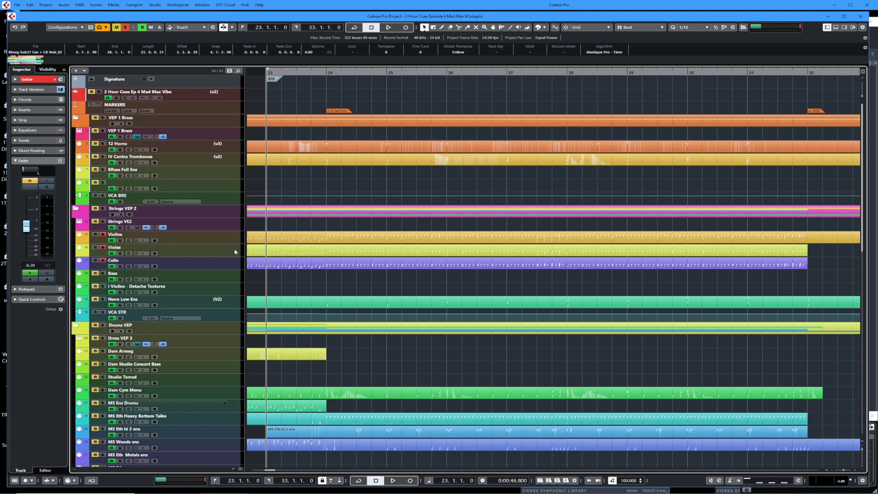
key(space)
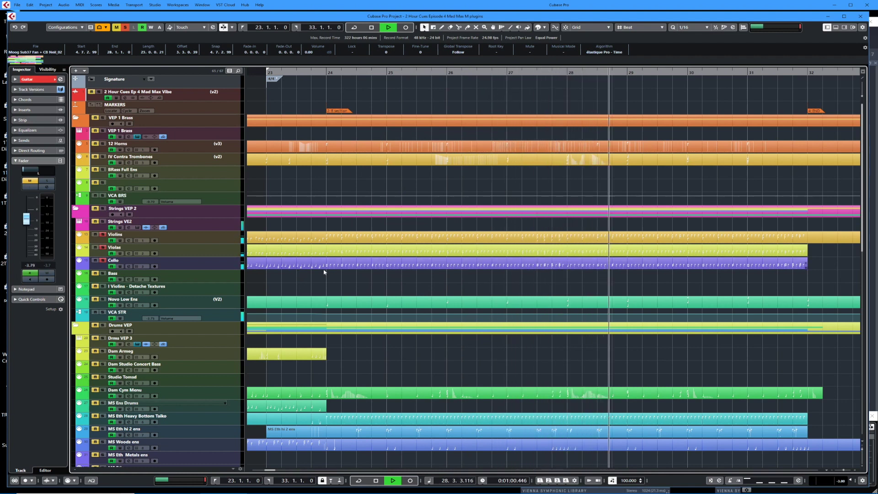
key(space)
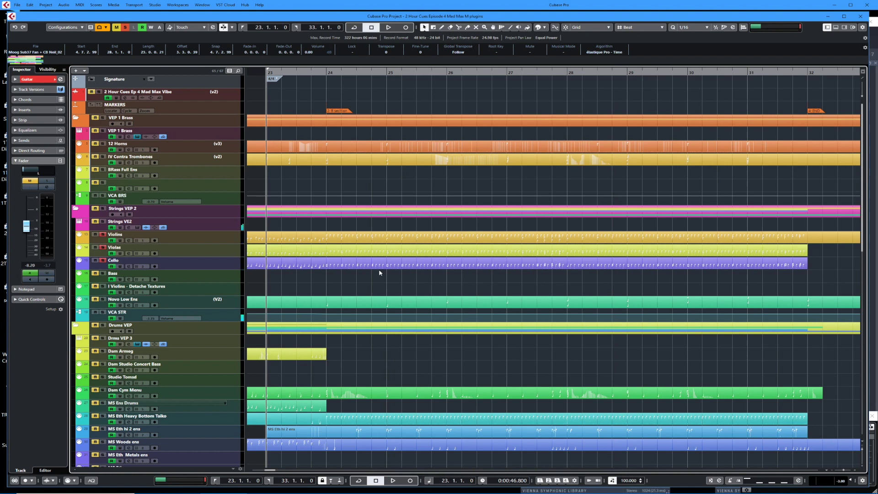
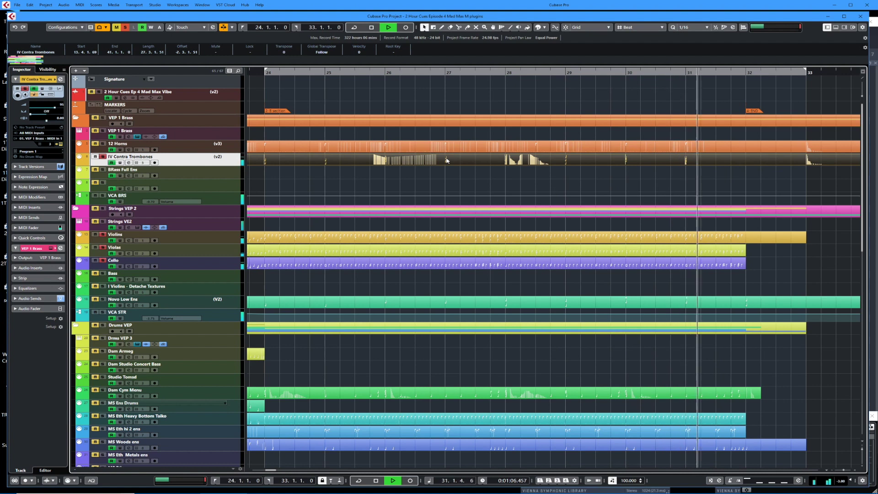
Play the soloed IV Contra Trombones, Violins, Violas, Cello and Novo Low Ens from bar 24 and select the Novo Low Ens part
key(space)
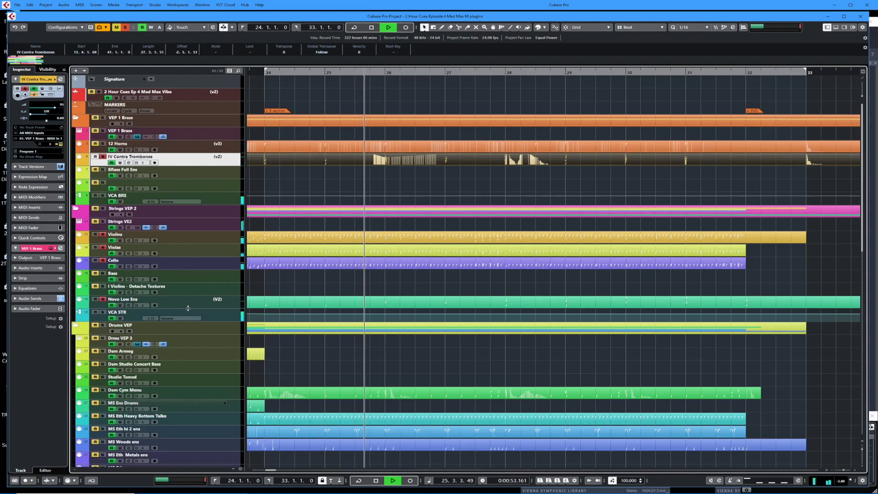
key(space)
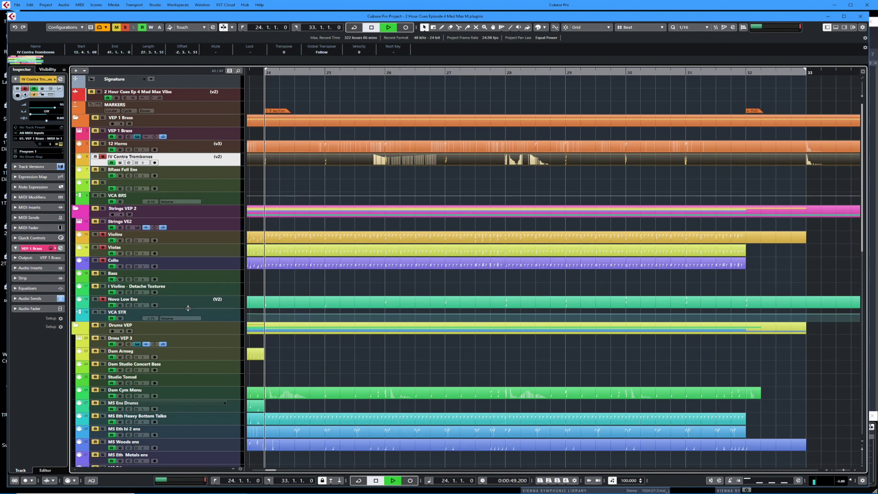
key(space)
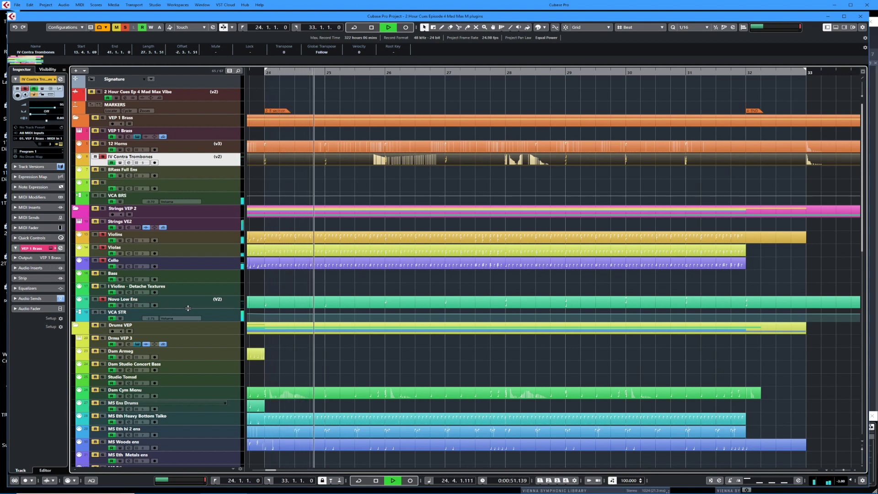
click(382, 303)
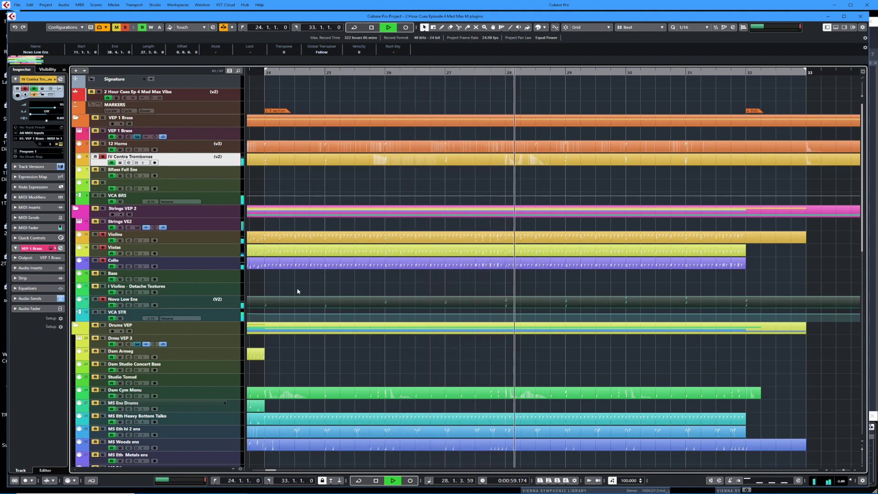
Clear the solos on Violins, Violas and Cello and play only IV Contra Trombones and Novo Low Ens from bar 24
key(space)
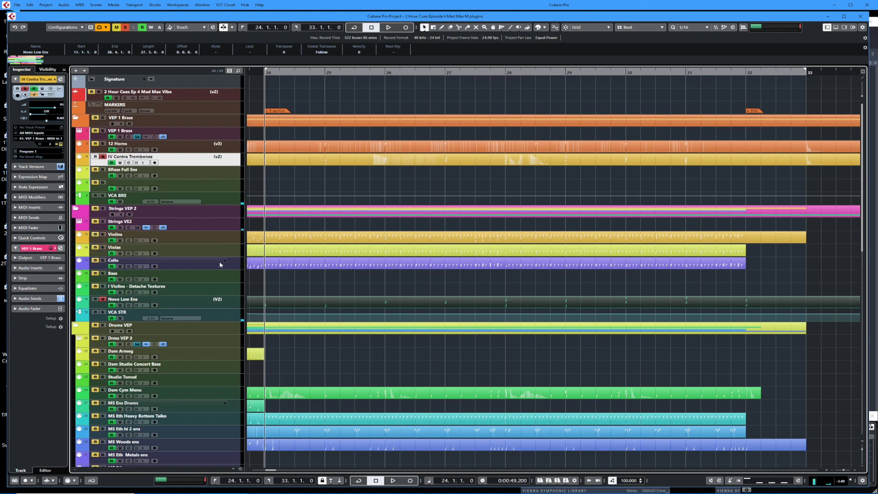
key(space)
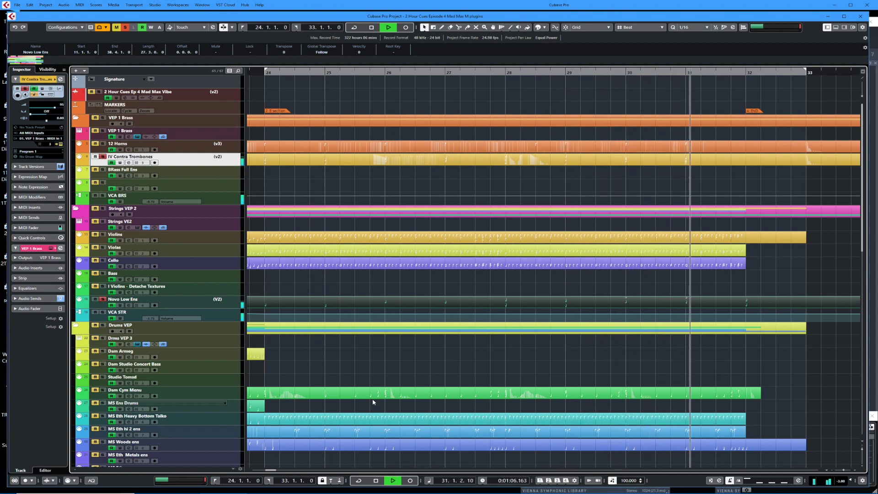
key(space)
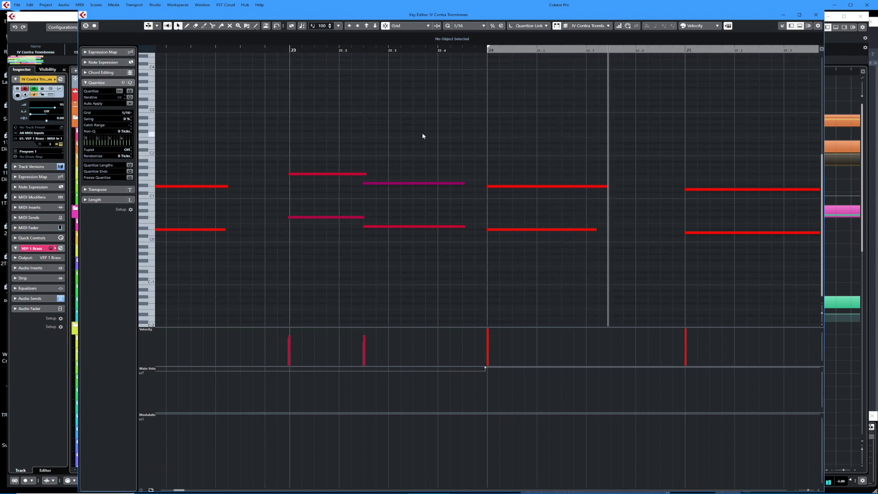
Follow the IV Contra Trombones notes in the Key Editor during playback with auto-scroll on
key(f)
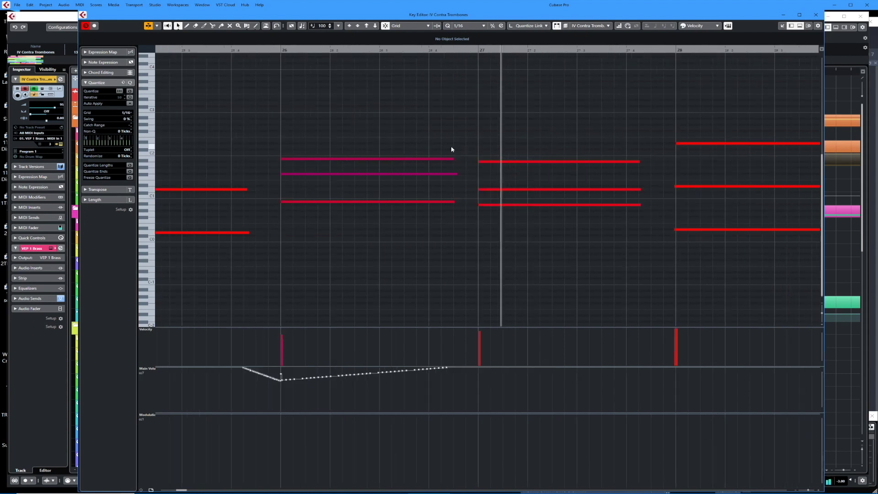
key(g)
key(g)
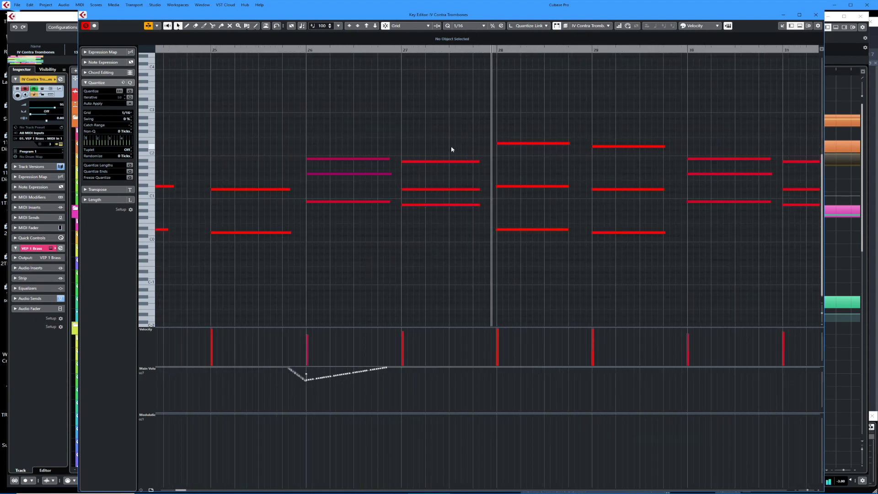
Play the remaining IV Contra Trombones notes through bar 31 in the Key Editor and close the editor
key(g)
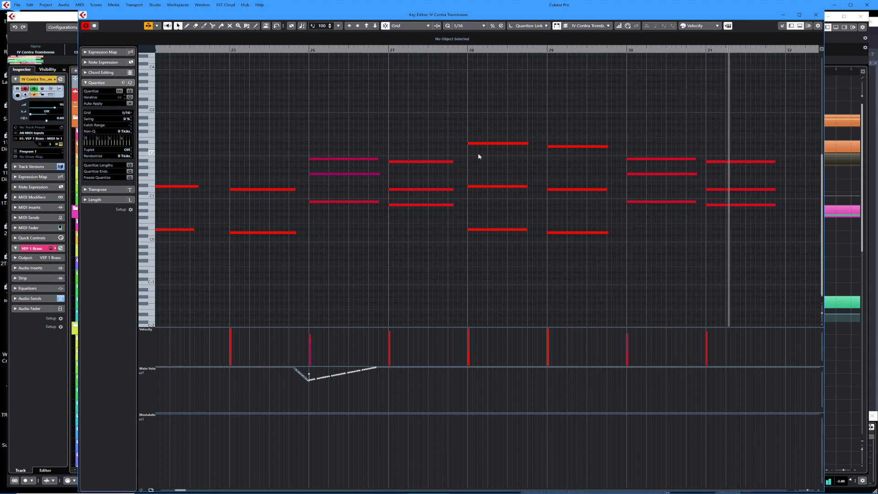
key(space)
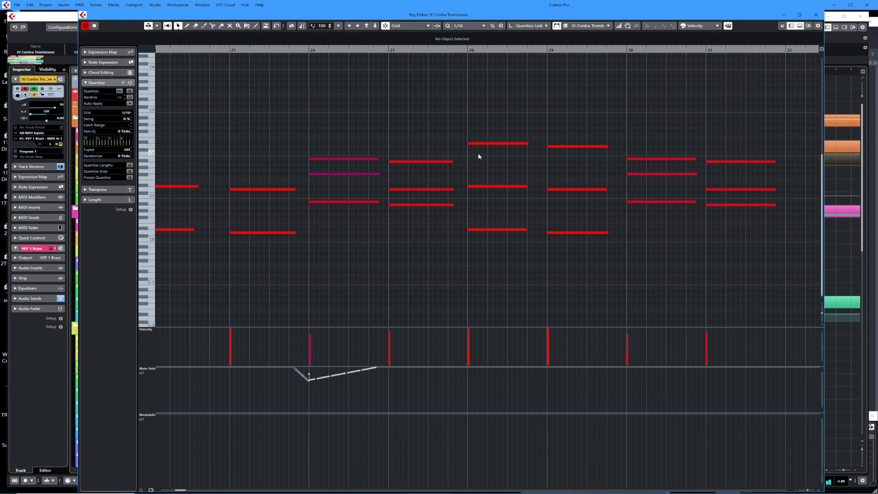
key(Escape)
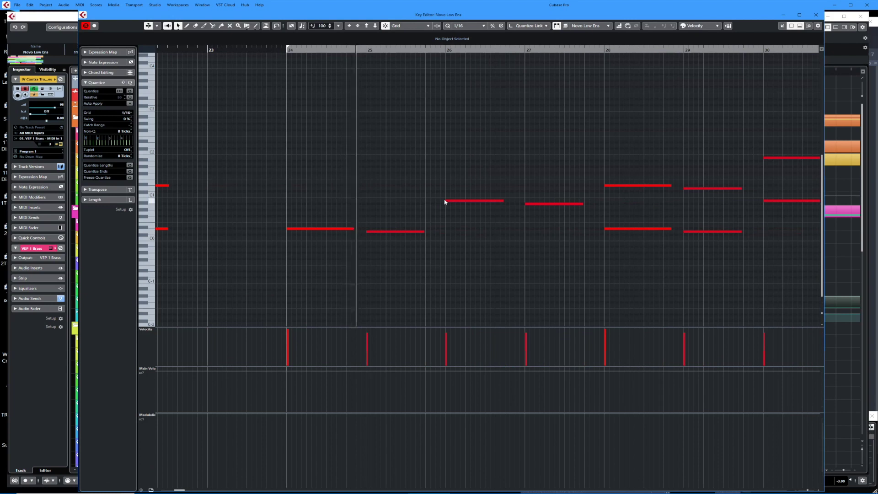
Select the Novo Low Ens notes at bar 28 in the Key Editor and play from the selection
key(space)
drag(594, 162, 616, 266)
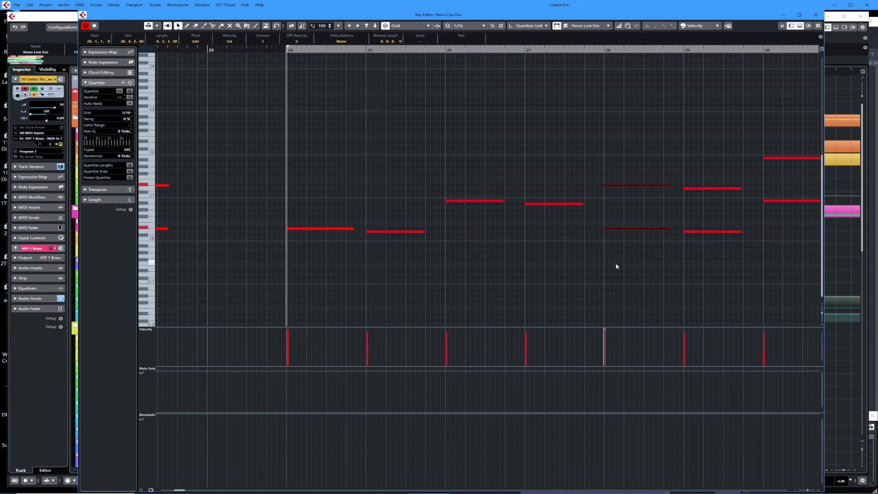
key(alt+space)
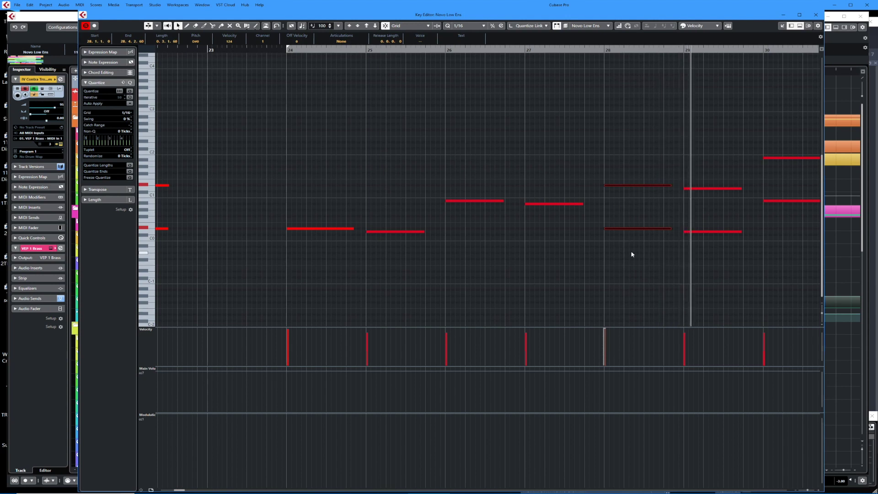
key(space)
Open the strings MixConsole, solo VCA STR and play the strings from bar 28
key(F3)
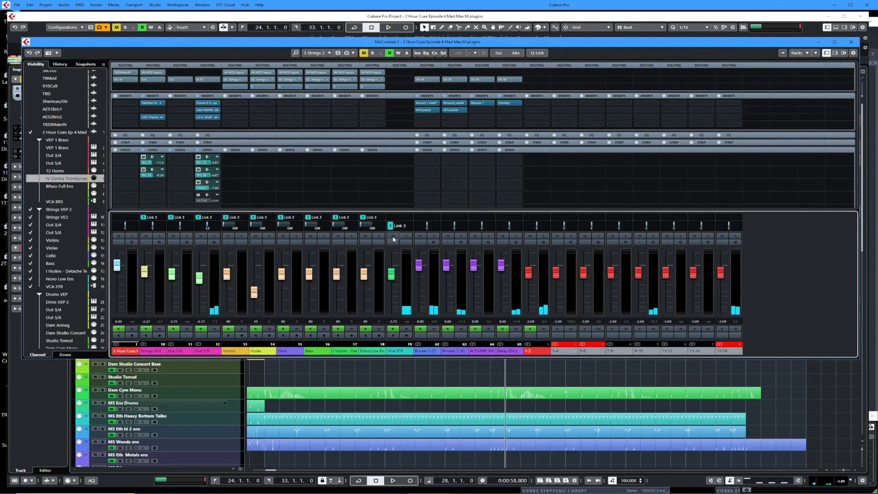
click(406, 236)
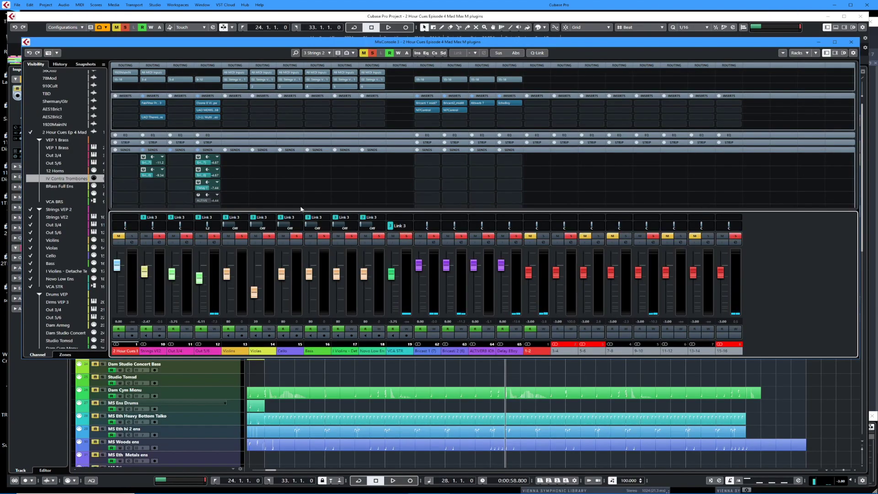
key(space)
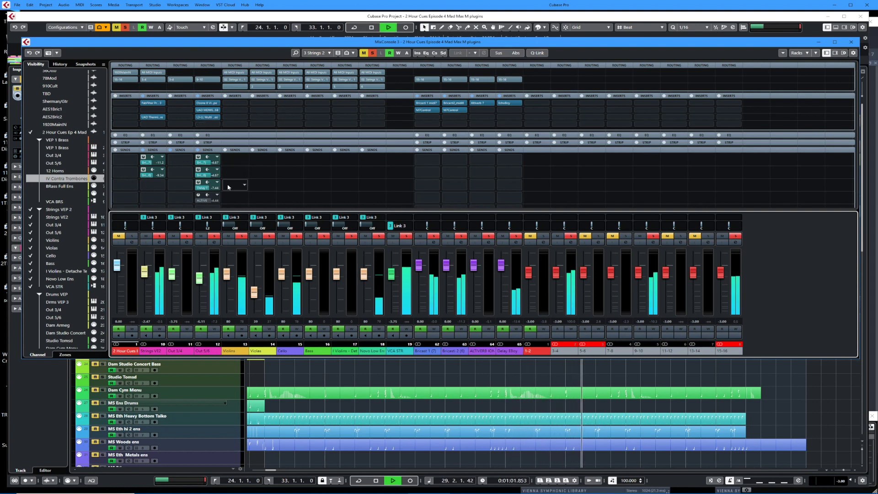
key(space)
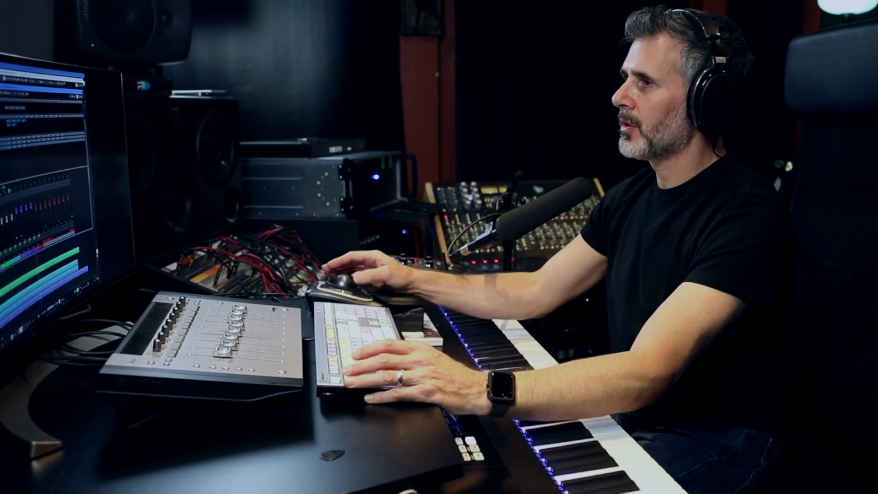
Play only strings channel Out 5/6 and compare its Ozone 8 Vintage Tape insert bypassed and active
click(214, 237)
key(space)
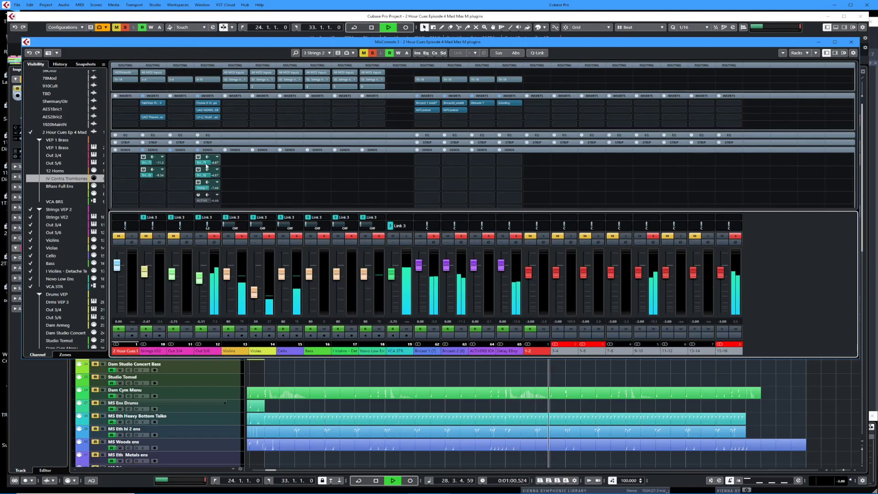
double_click(208, 104)
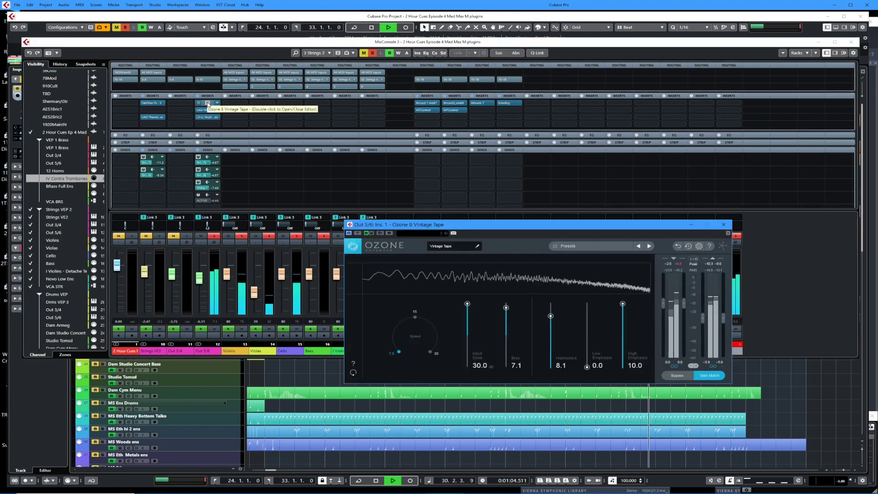
click(358, 233)
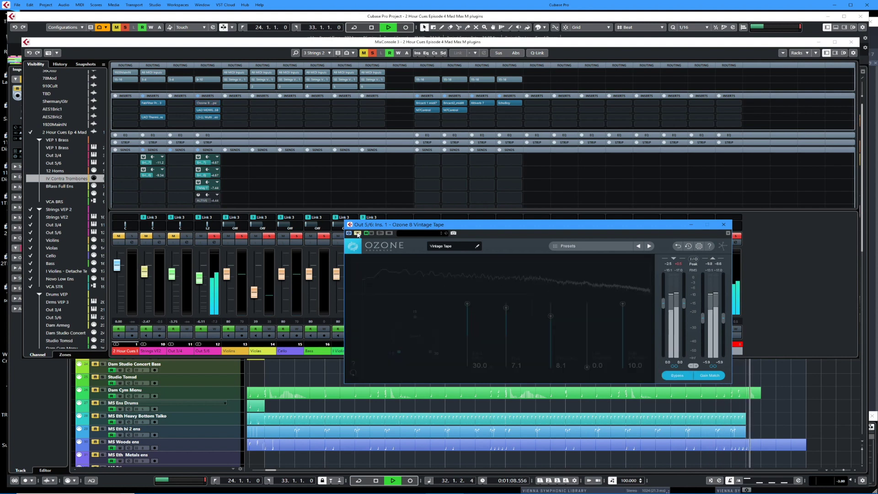
click(358, 234)
key(space)
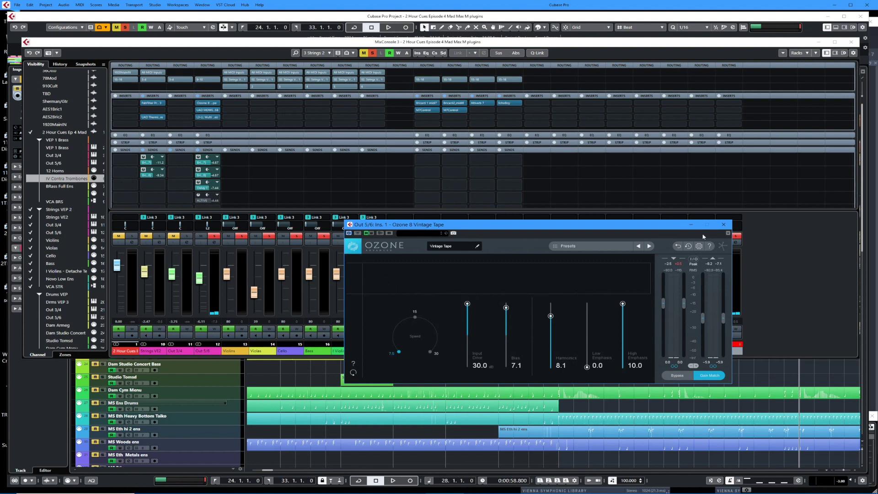
click(723, 225)
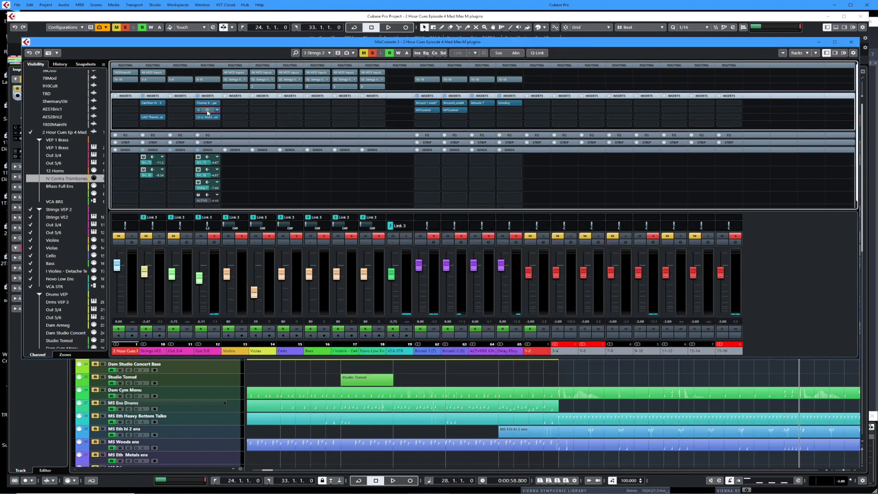
Examine the UAD MDWEQ5 insert on Out 5/6 during playback from bar 28, and close the plug-in and MixConsole
click(207, 110)
key(space)
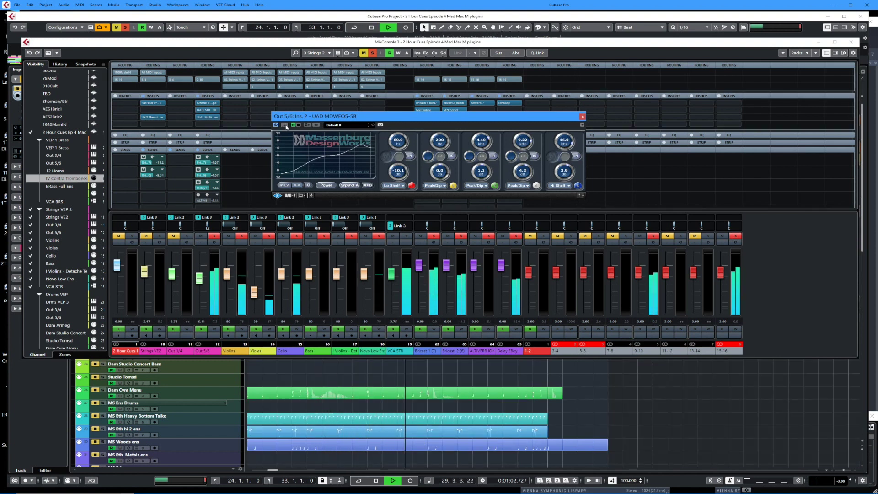
key(space)
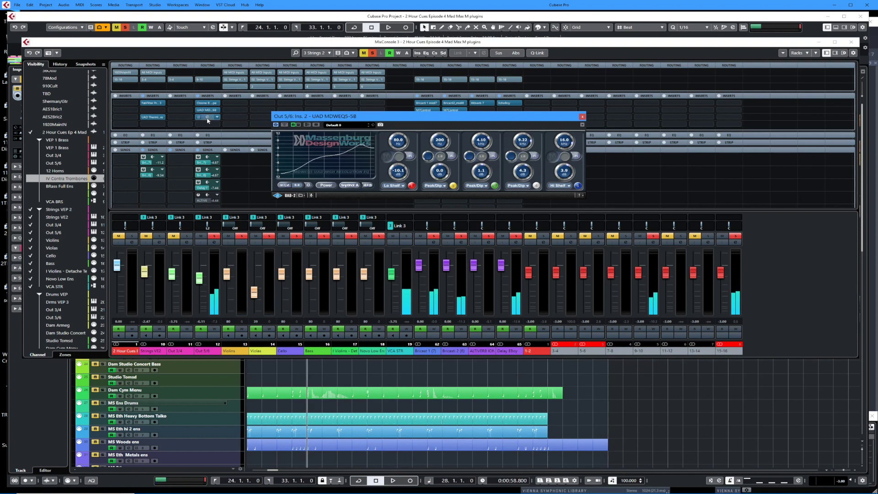
click(582, 117)
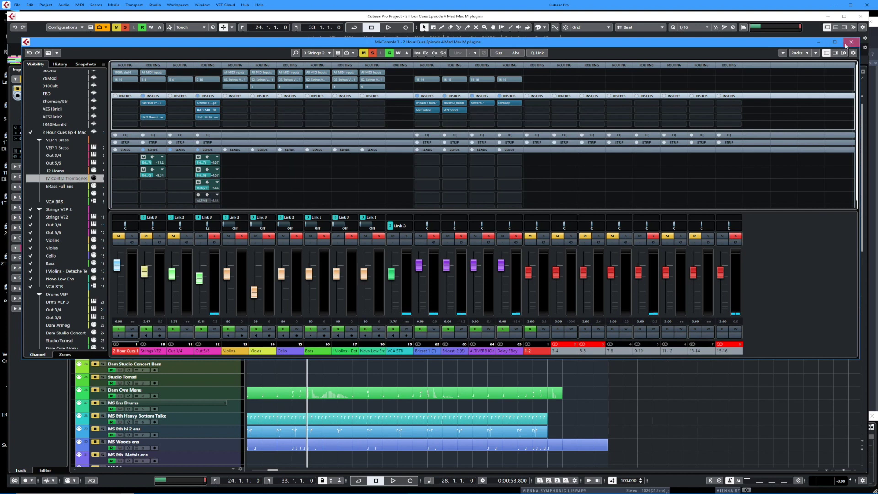
click(850, 43)
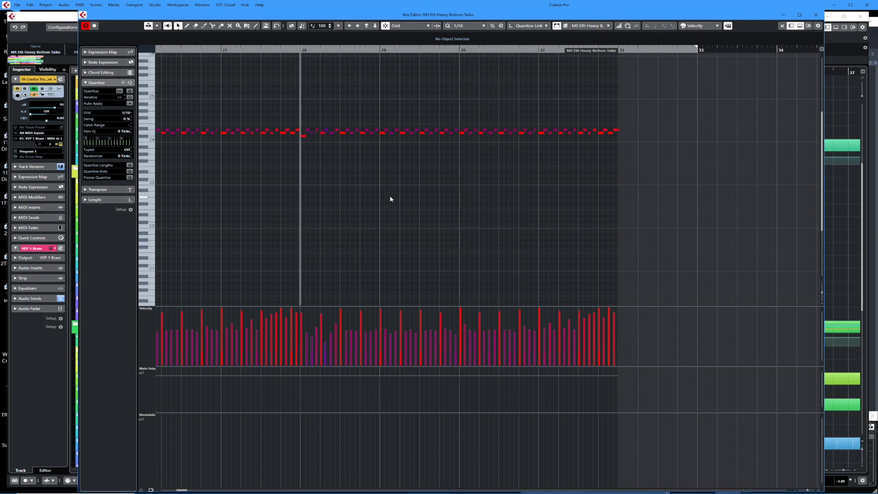
Close the MS Eth Heavy Bottom Taiko editor and play MS Eth hi 2 ens soloed from bar 28
key(Escape)
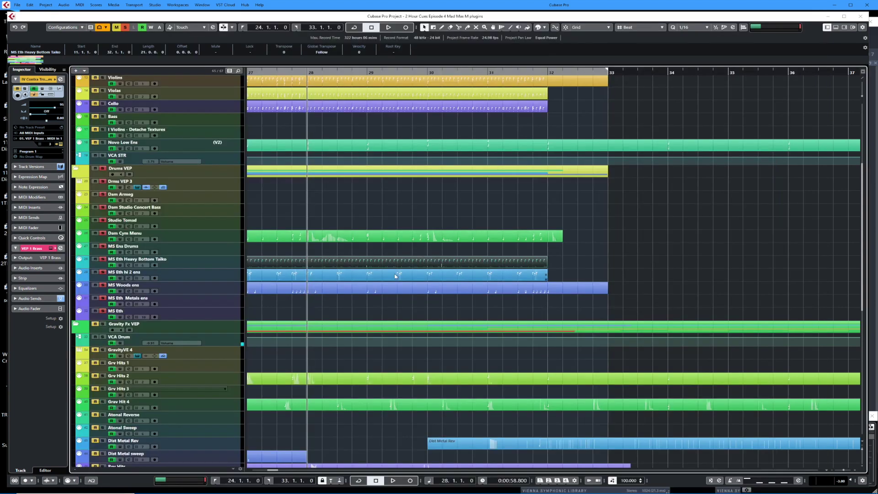
click(316, 275)
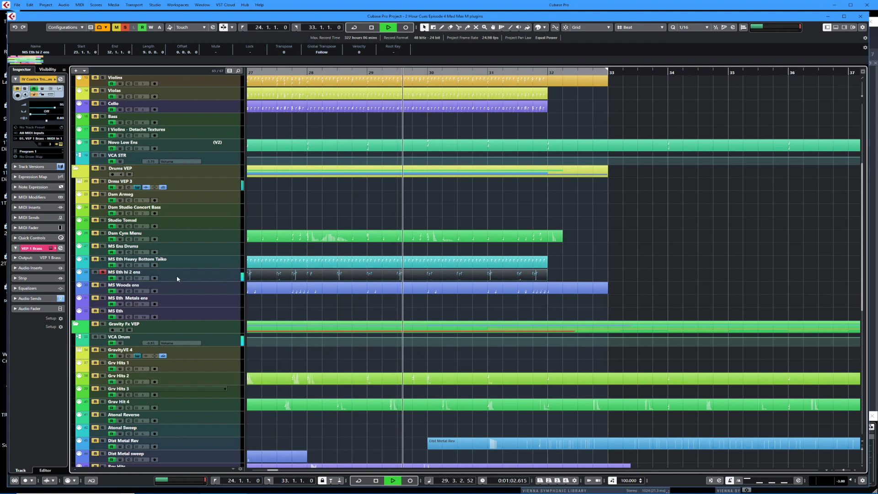
click(178, 277)
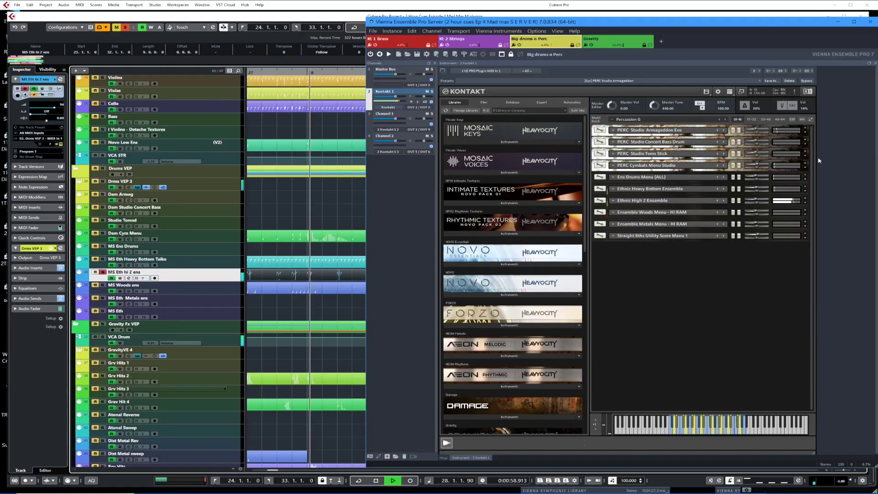
Examine the Ethnic High 2 Ensemble instrument in Vienna Ensemble Pro during playback and return to the Cubase project
click(805, 204)
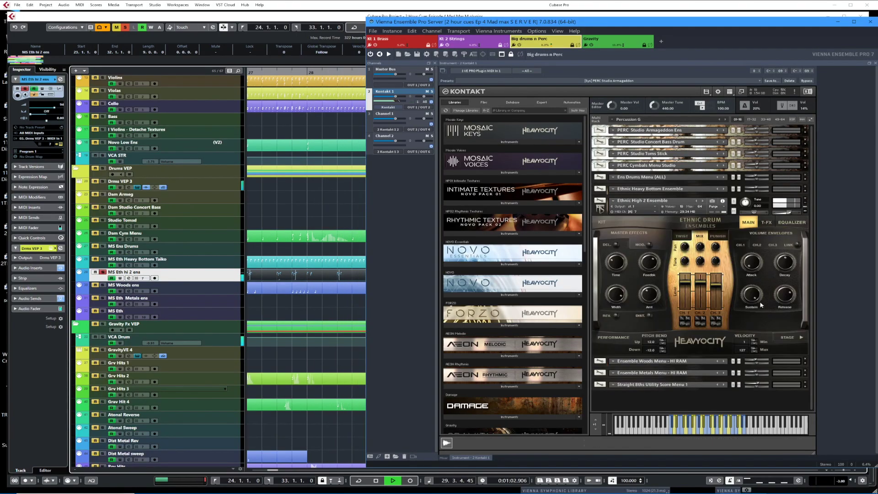
click(777, 205)
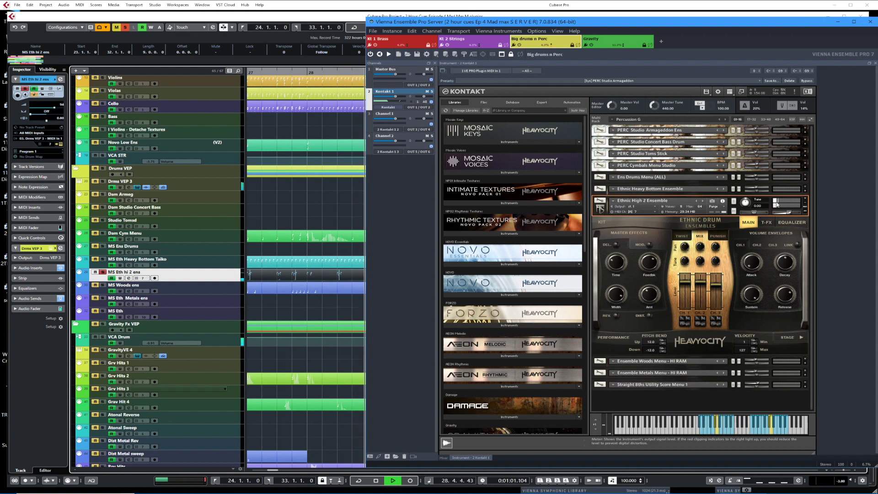
key(space)
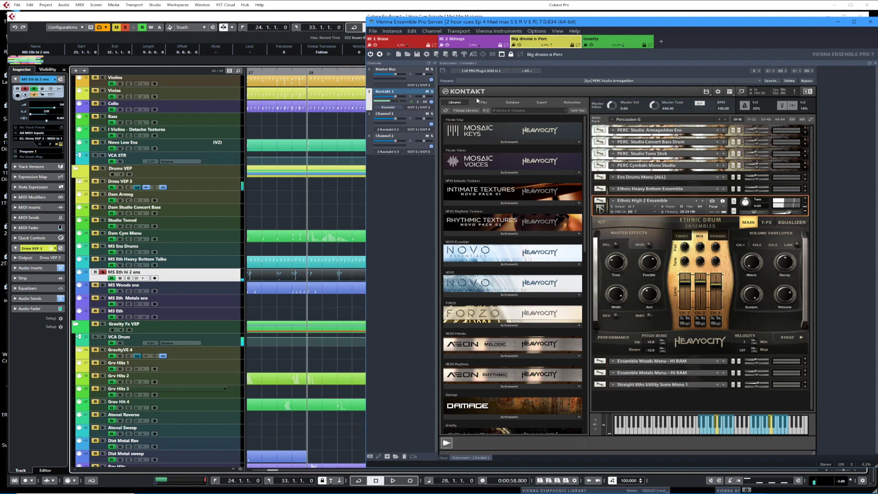
click(295, 16)
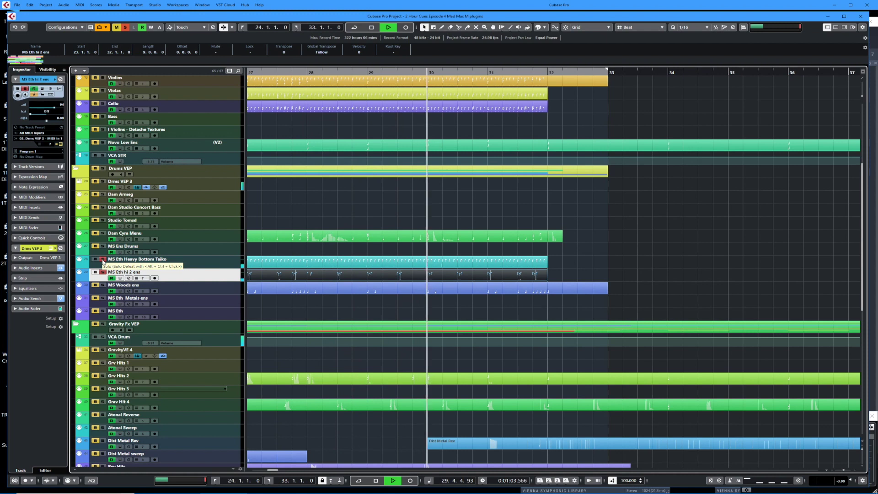
Add MS Eth Heavy Bottom Taiko, MS Woods ens and Dam Cym Menu to the solo and play from bar 28
key(space)
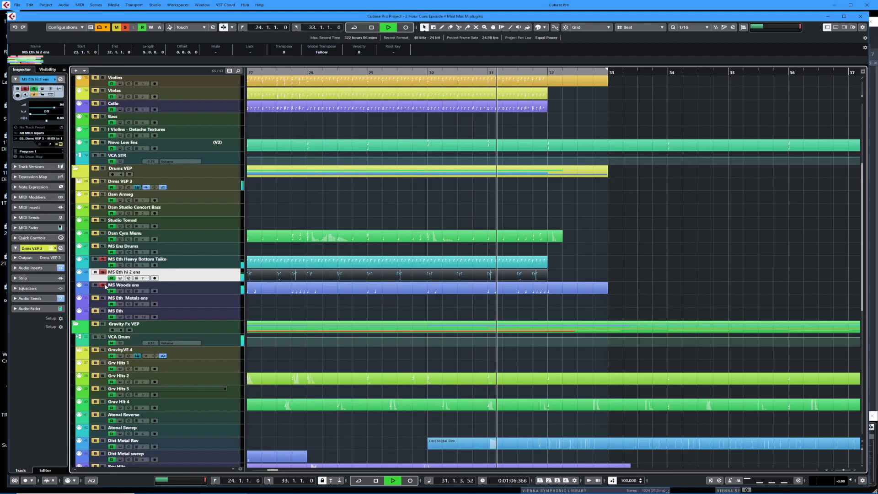
key(space)
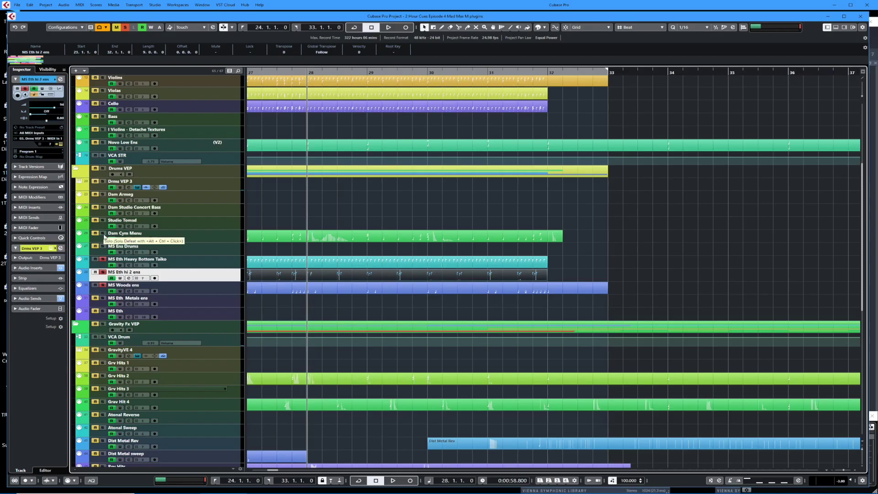
click(107, 238)
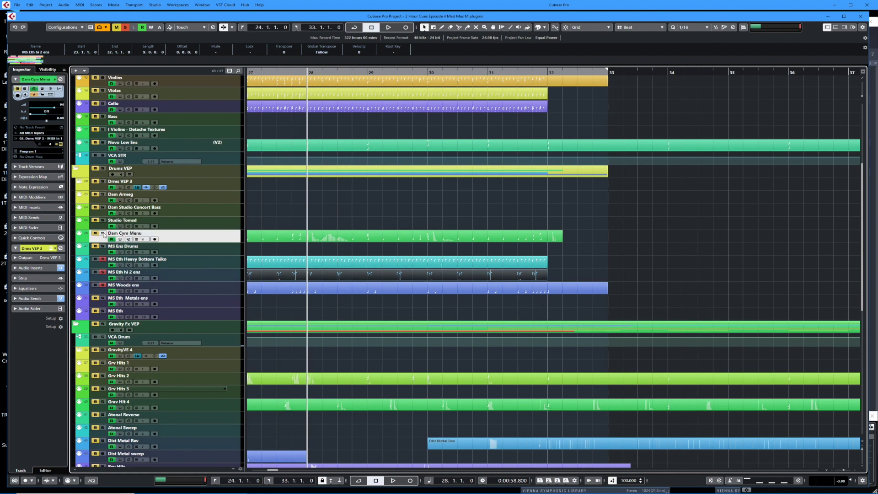
key(space)
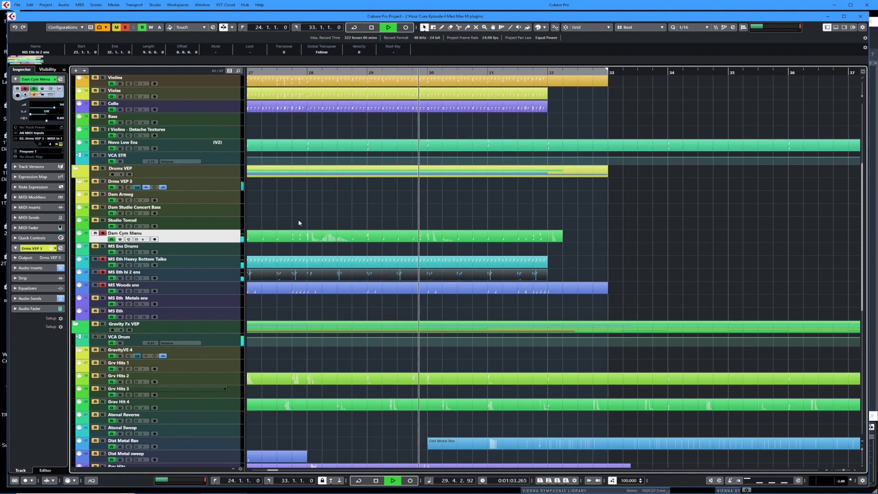
click(337, 237)
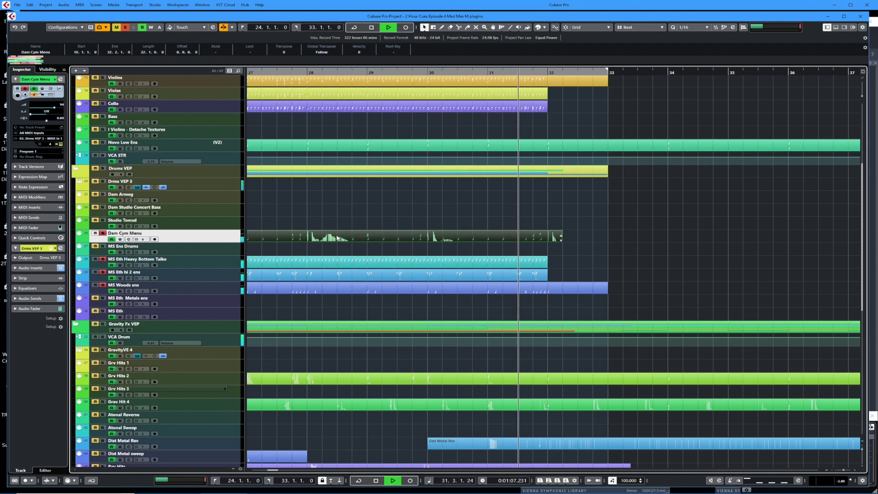
key(space)
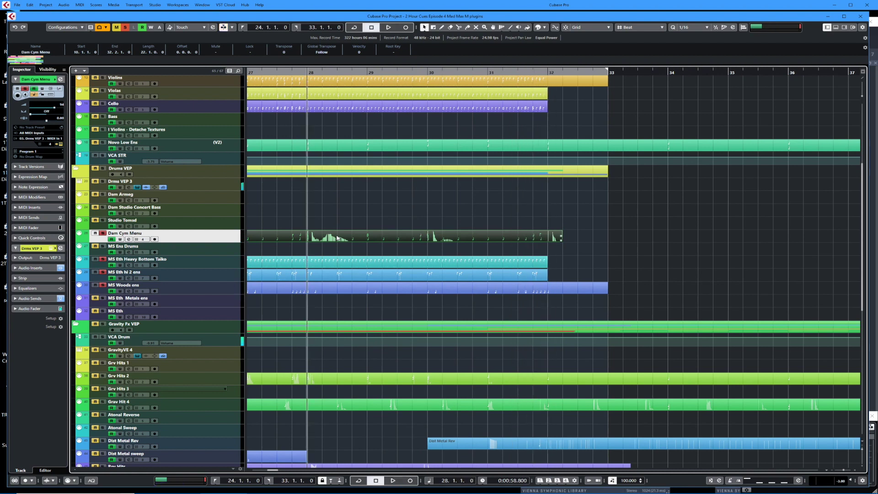
Open the Dam Cym Menu part in the Key Editor and play its notes from bar 24
double_click(337, 237)
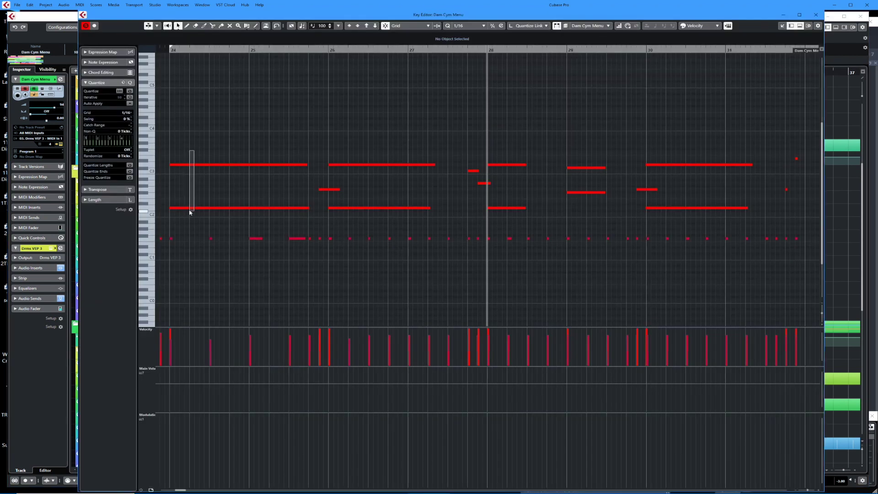
drag(190, 212, 181, 221)
key(l)
key(space)
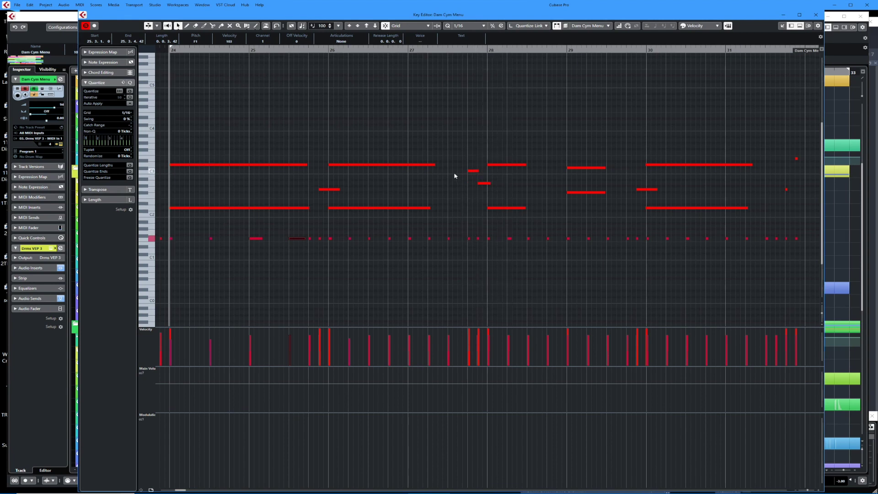
Close the Key Editor, solo Violins, Violas and Cello alongside the drum tracks and play from bar 24
key(Return)
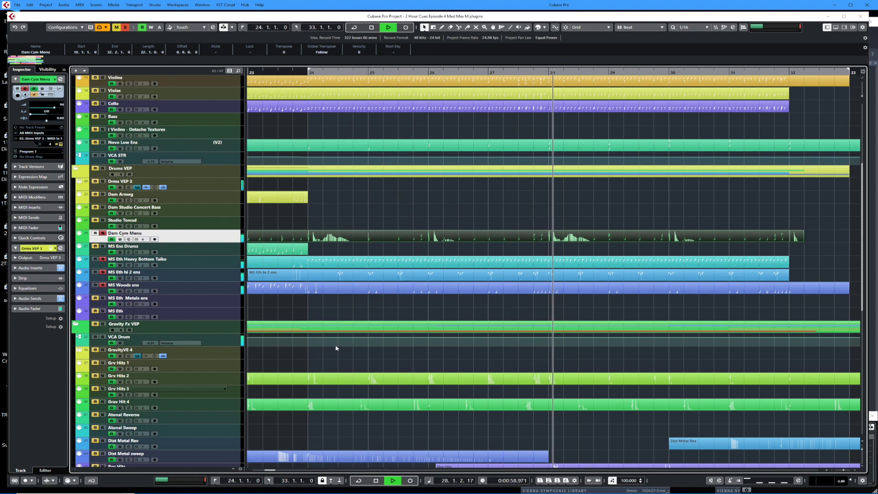
key(space)
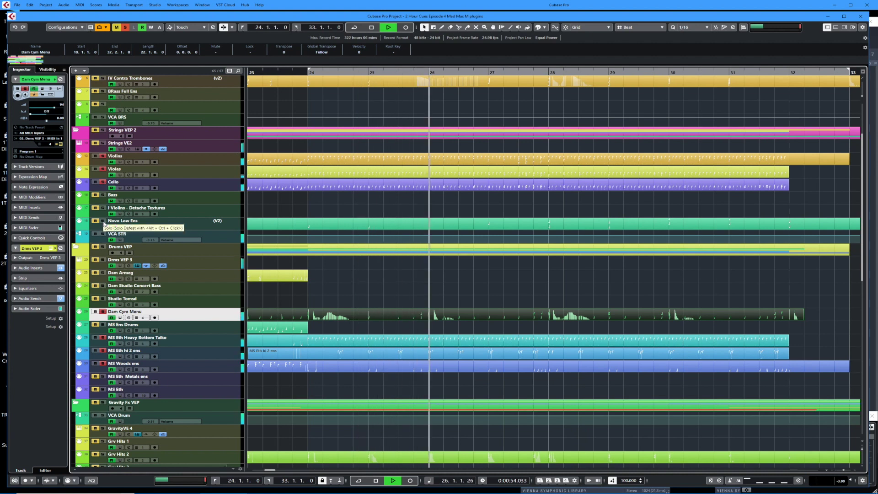
Add Novo Low Ens and IV Contra Trombones to the soloed drums and strings, playing each combination from bar 24
key(space)
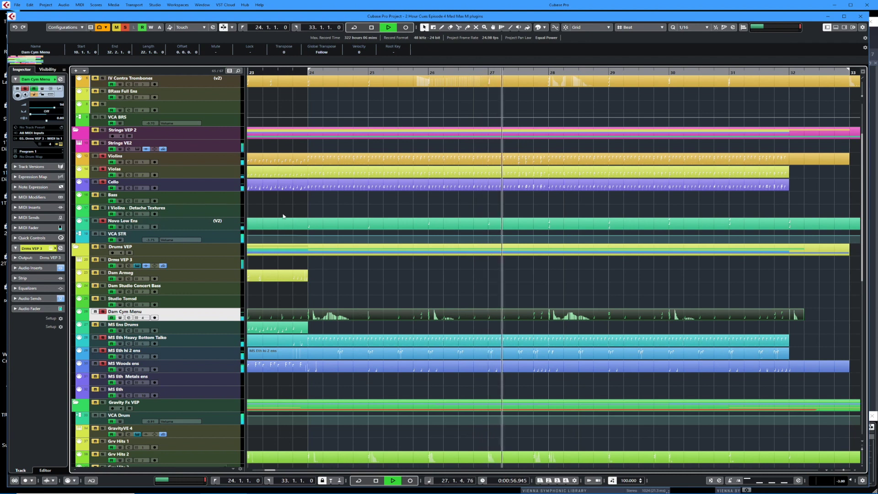
key(space)
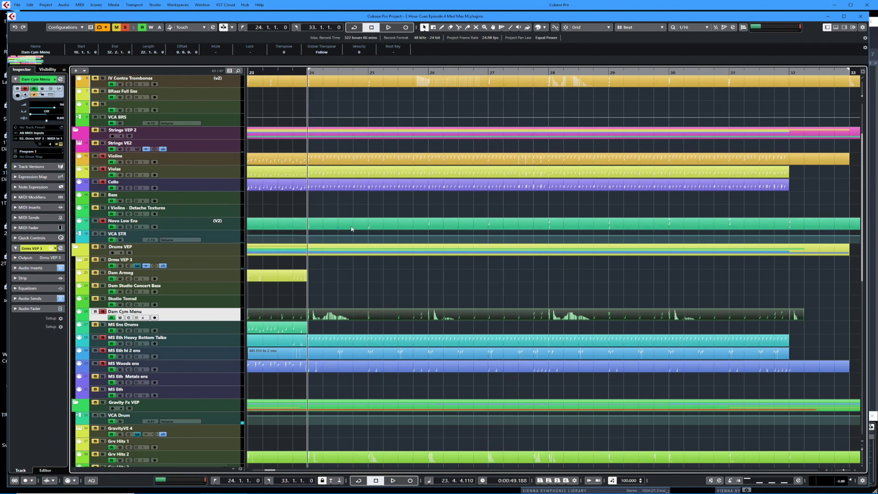
scroll(351, 228, up, 3)
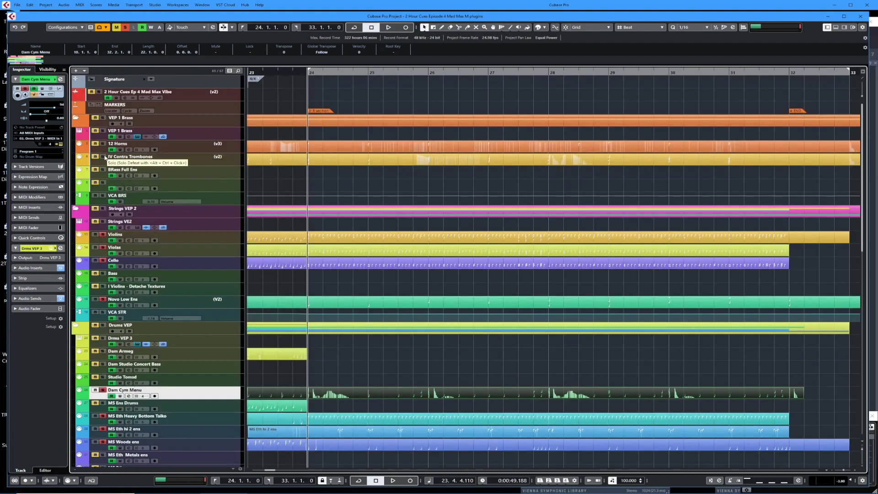
key(space)
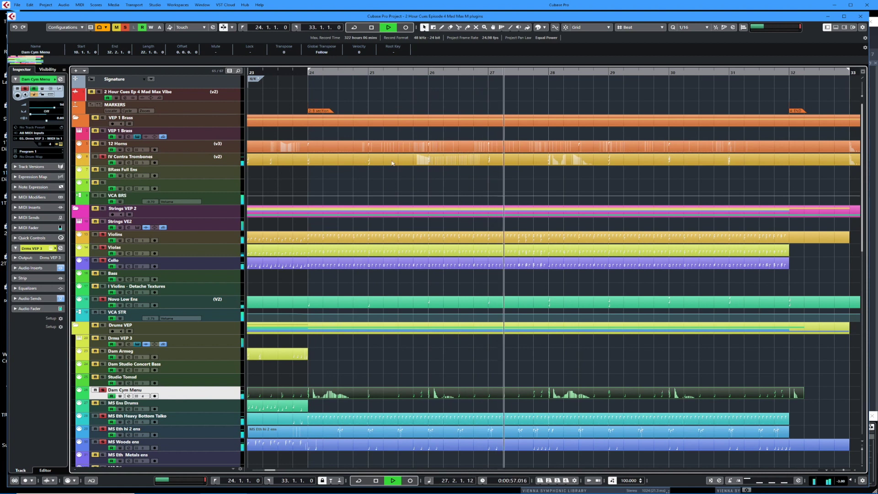
key(space)
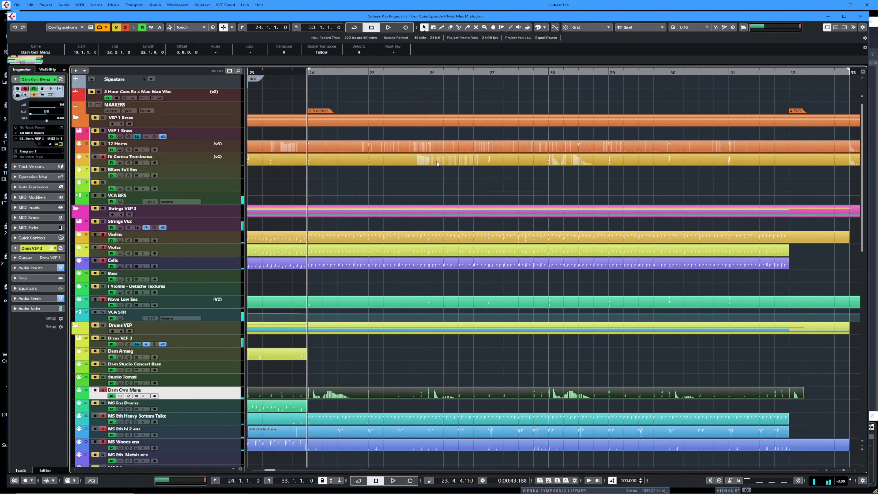
Inspect the IV Contra Trombones part in the Key Editor and return to the project
double_click(449, 161)
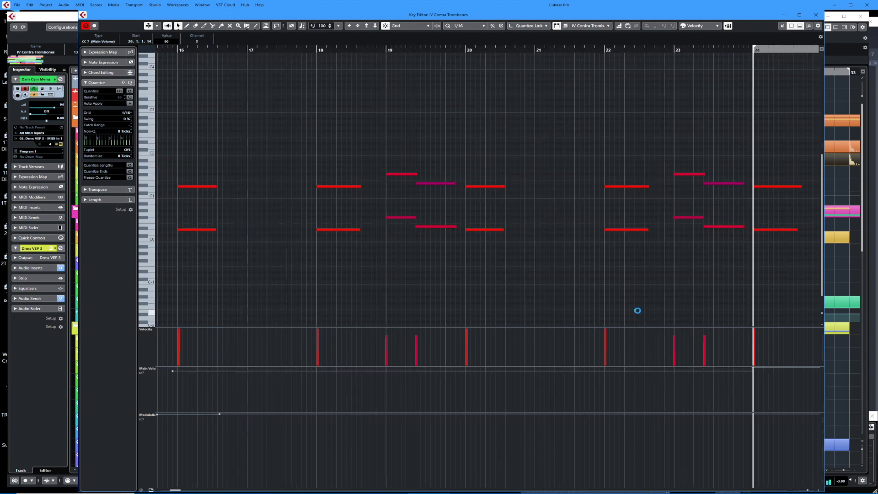
key(Return)
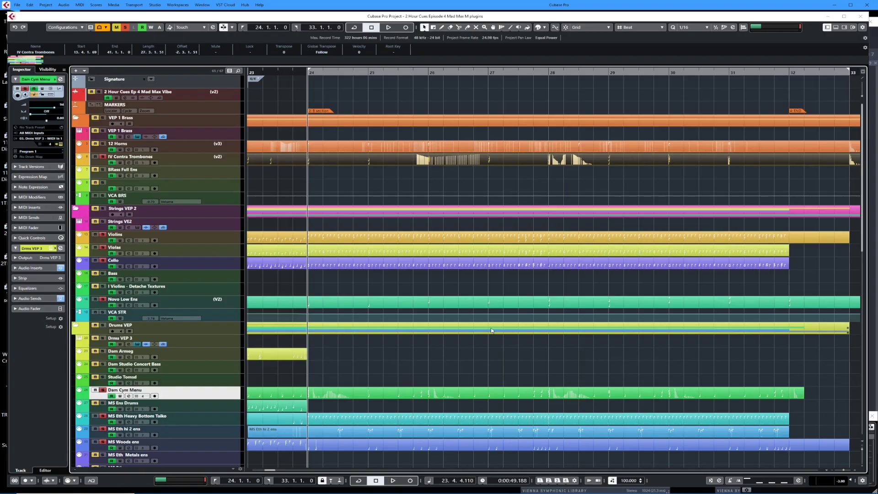
Solo Moog Sub37 Fan + CB Neil, play it from bar 24 and open its Decapitator insert from the mixer
scroll(491, 330, down, 3)
scroll(491, 330, down, 6)
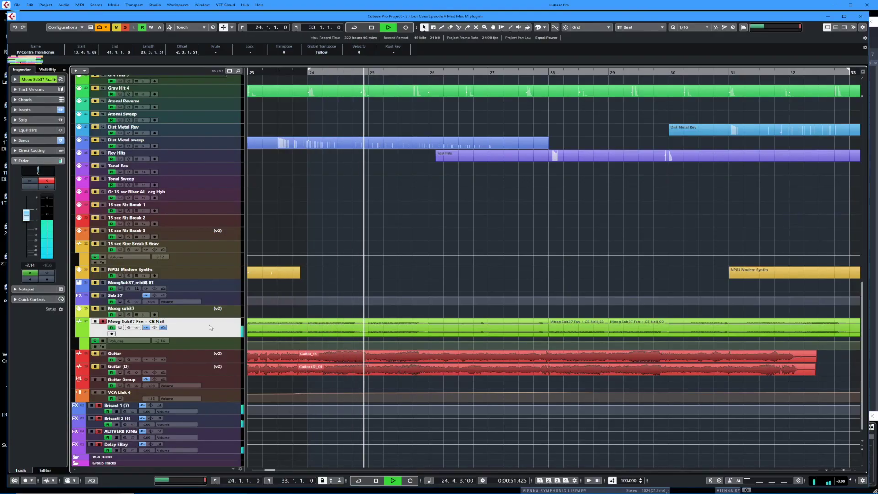
key(ctrl+Down)
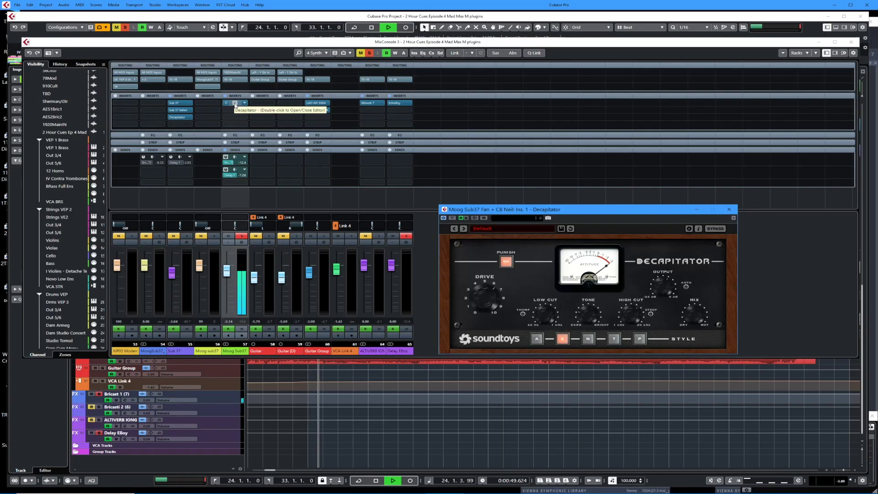
Restart playback of the Moog Sub37 track and toggle Decapitator's bypass to compare the sound
key(space)
key(space)
click(452, 219)
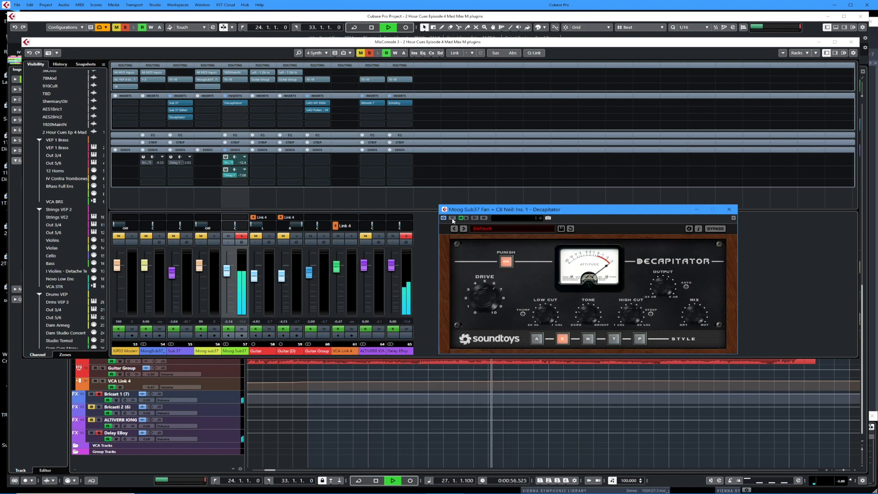
Audition Decapitator's T and P styles during playback, return to style E and stop
key(space)
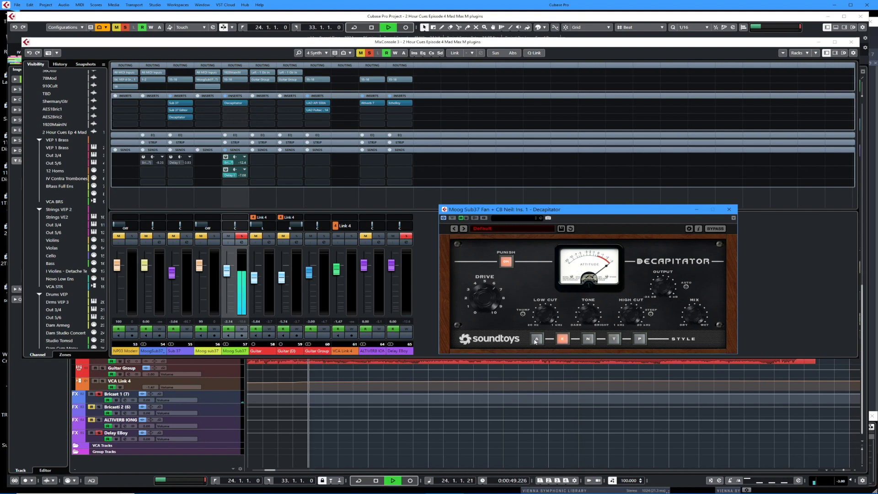
click(613, 339)
click(635, 341)
click(562, 339)
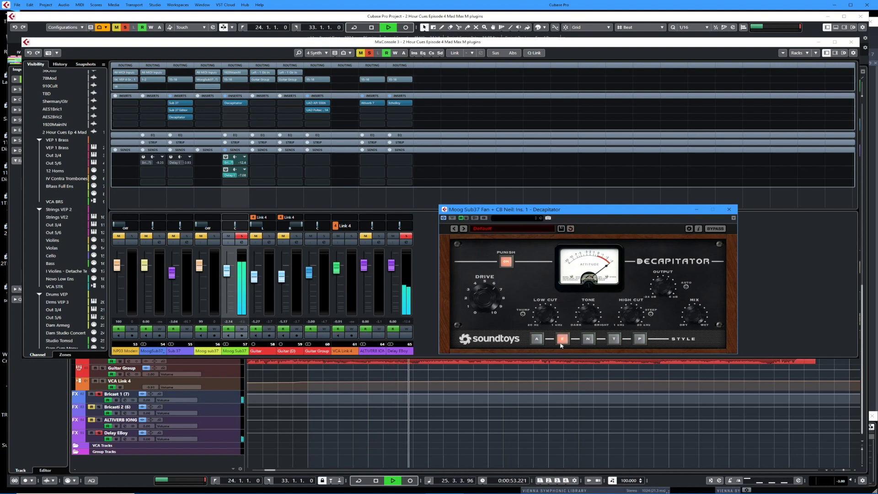
key(space)
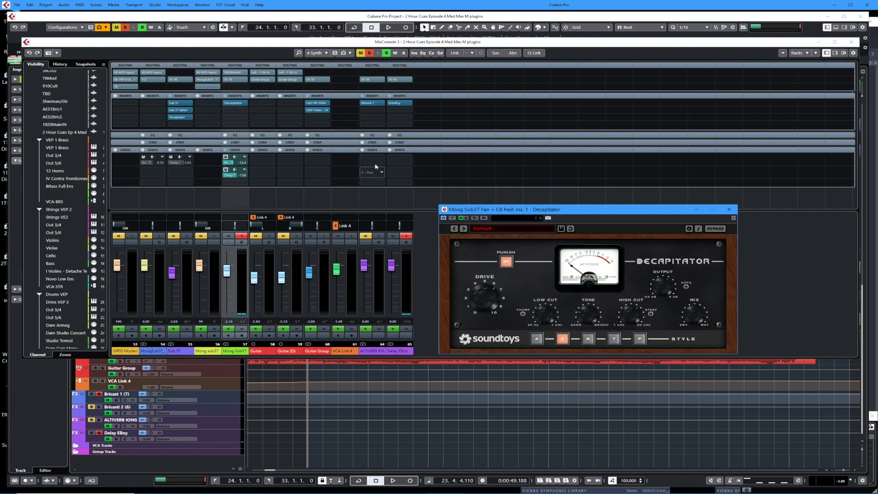
Close Decapitator and open the EchoBoy insert on the Delay EBoy channel, playing the synth through it
click(729, 210)
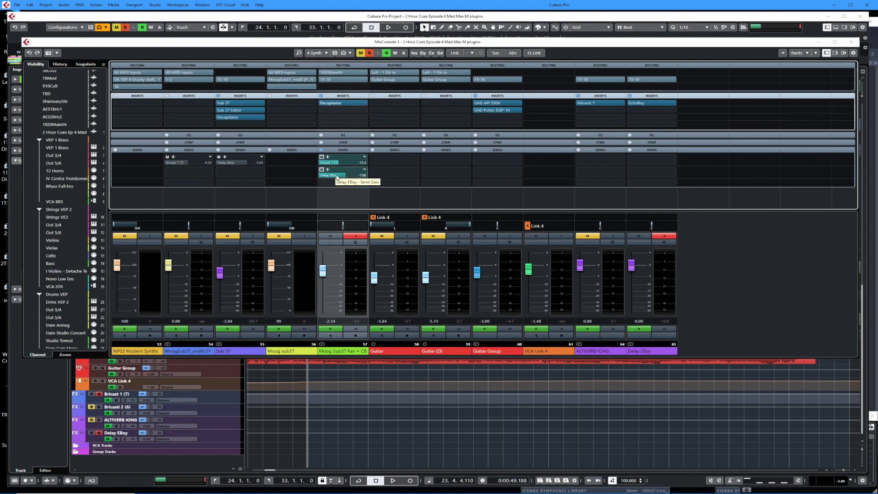
click(652, 102)
key(space)
key(space)
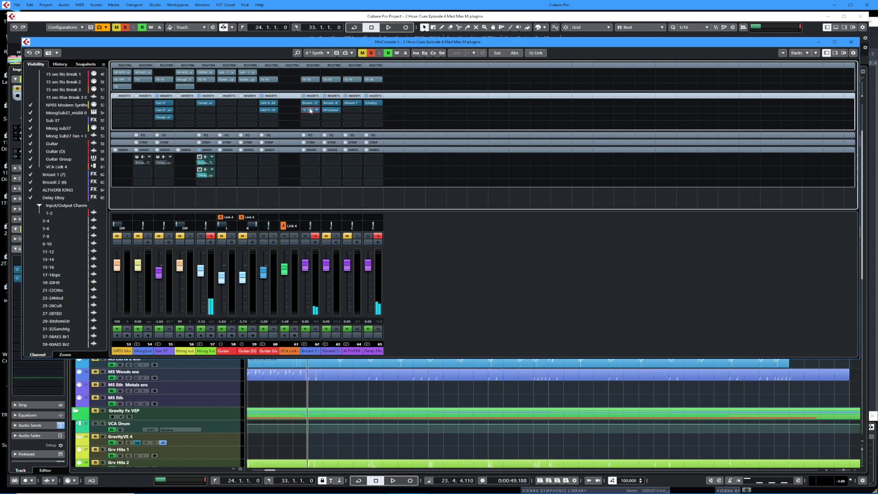
Open the M7Control insert on the Bricast 1 channel, move its window clear of the inserts and close the mixer
click(311, 110)
drag(471, 302, 516, 140)
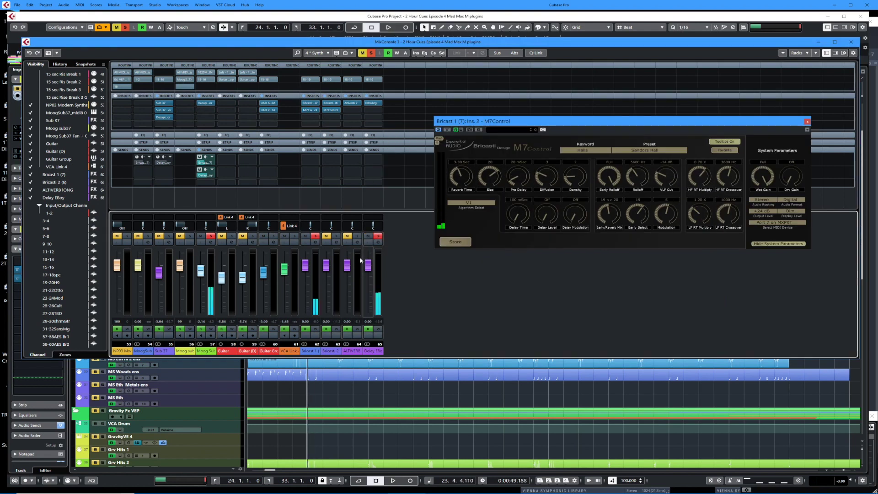
key(F3)
Solo the drum and Gravity effect tracks through VCA Drum and play them from bar 24
scroll(466, 347, down, 3)
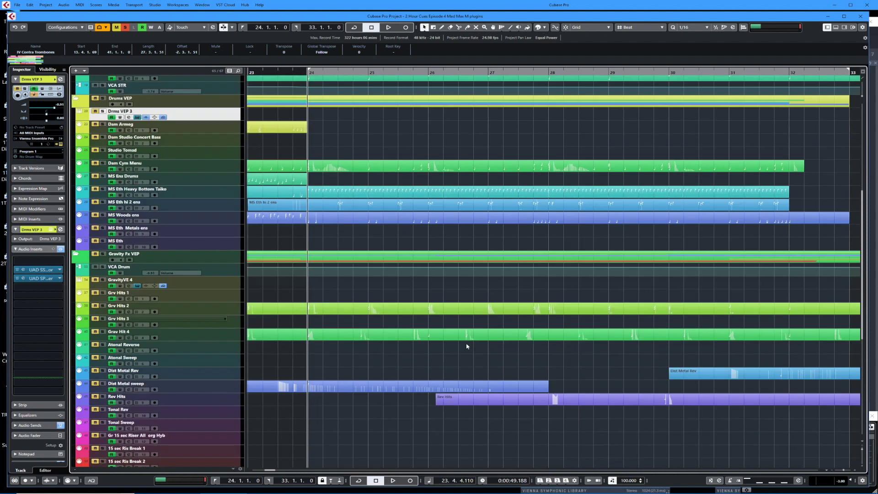
click(103, 267)
scroll(352, 245, down, 5)
key(space)
scroll(373, 210, up, 5)
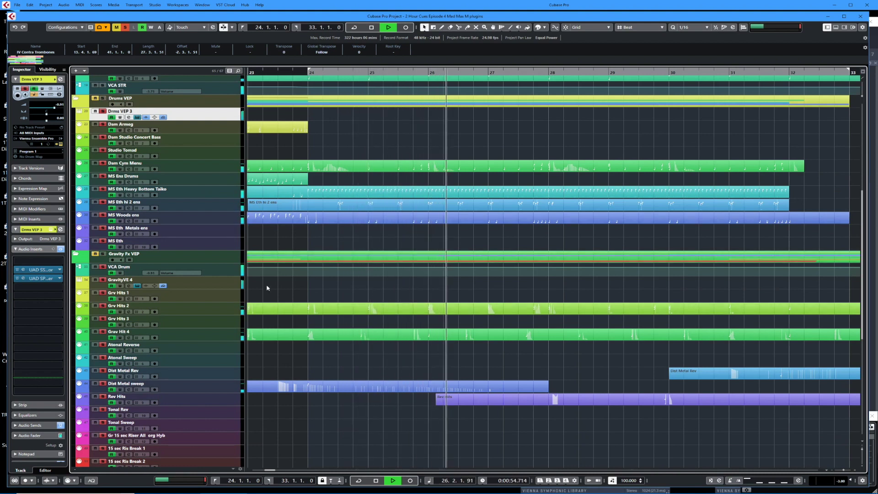
key(space)
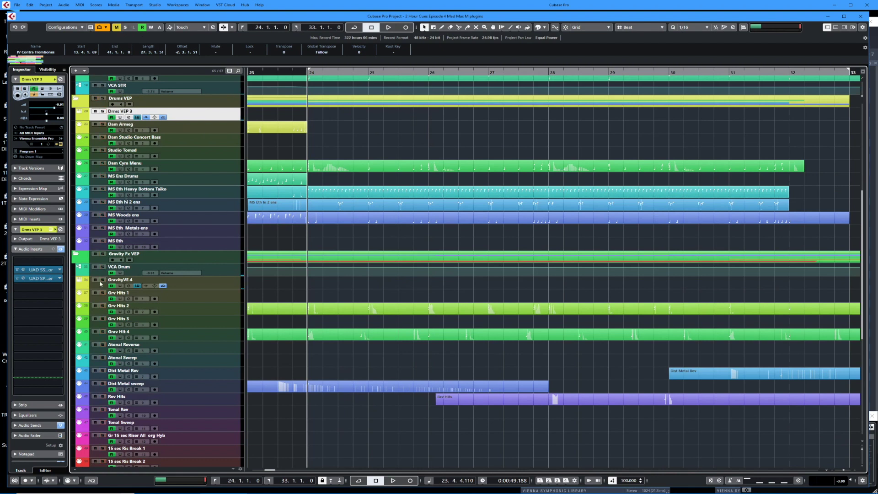
Solo only Grv Hits 2 and Grav Hit 4 and play them from bar 24
click(103, 305)
key(space)
click(102, 332)
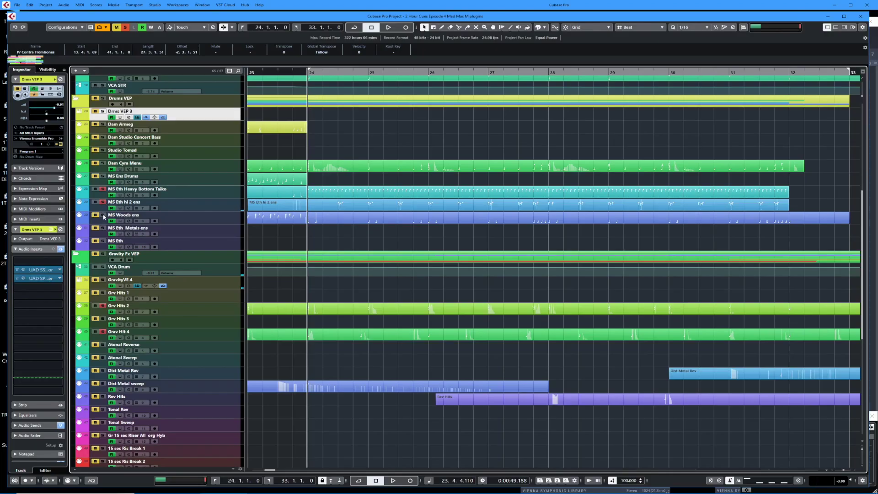
Add MS Eth Heavy Bottom Taiko, MS Eth hi 2 ens and MS Woods ens, playing them with and without the Gravity hits
key(space)
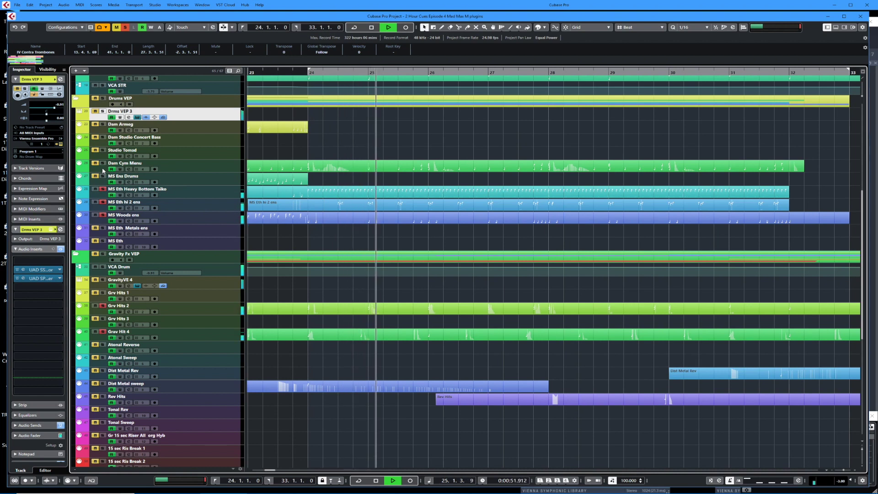
key(space)
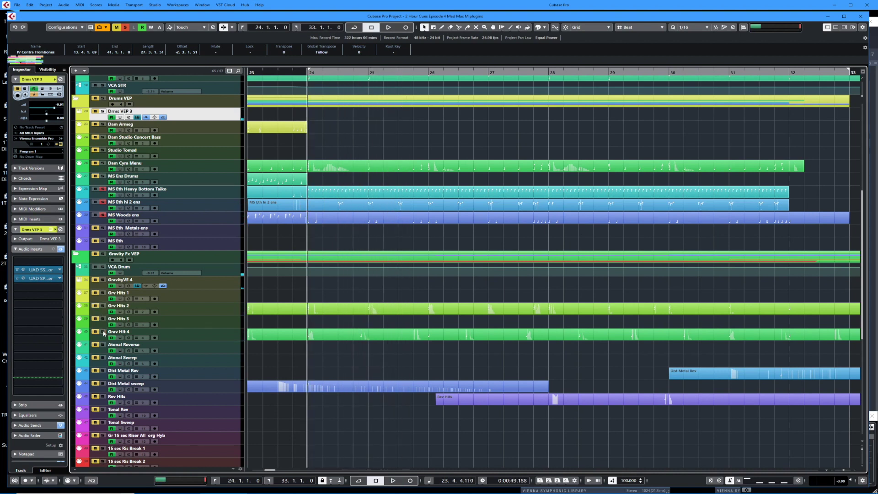
key(space)
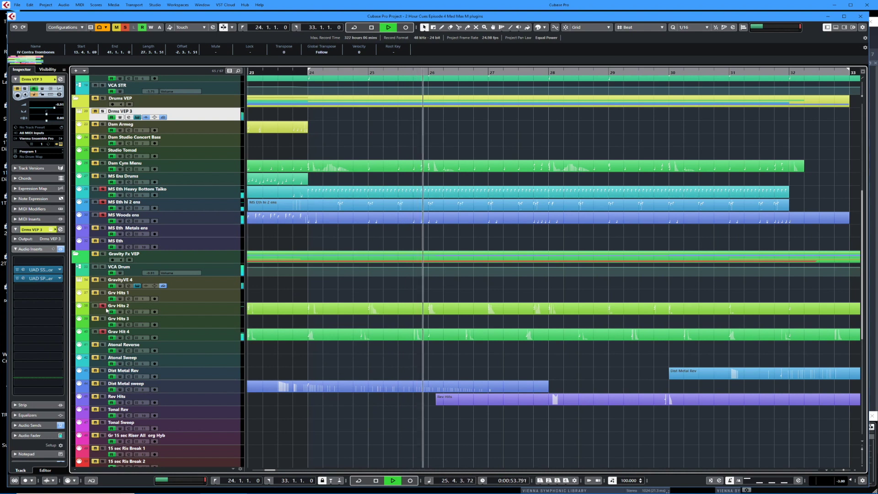
key(space)
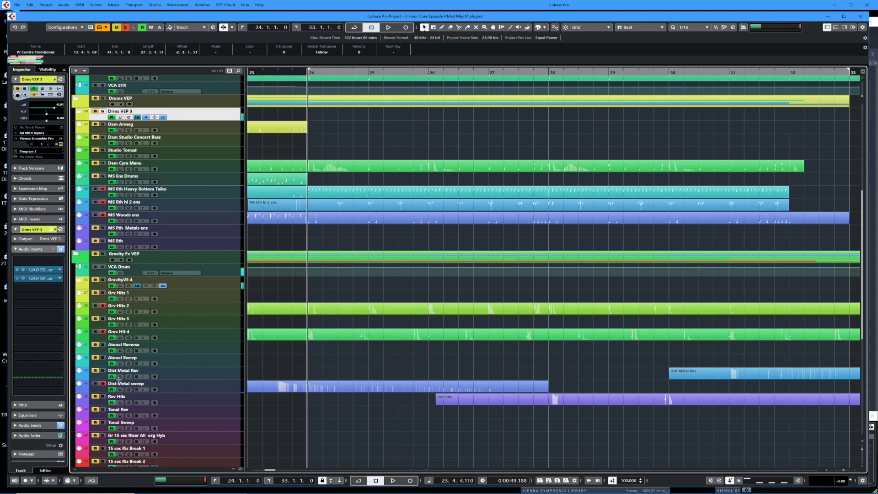
Play the soloed Dist Metal sweep with the hits, inspect its Disturbing Metals Sweeps instrument in Vienna Ensemble Pro and return to Cubase
click(152, 390)
key(space)
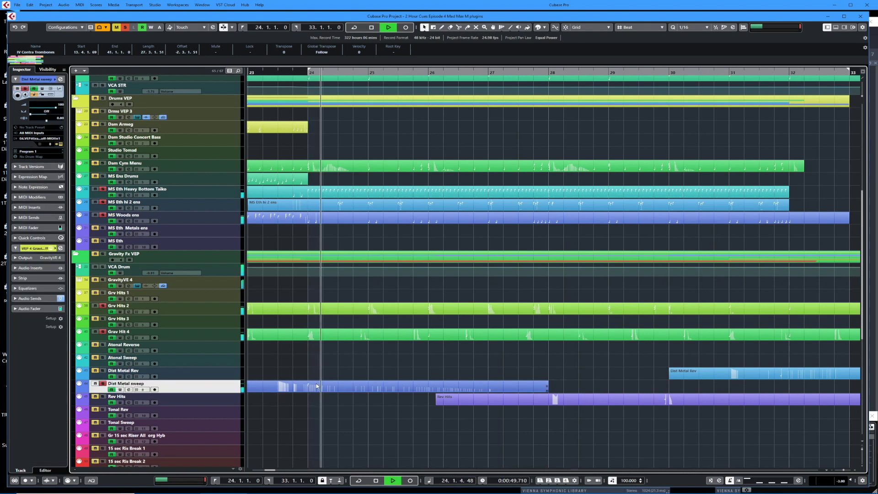
click(316, 387)
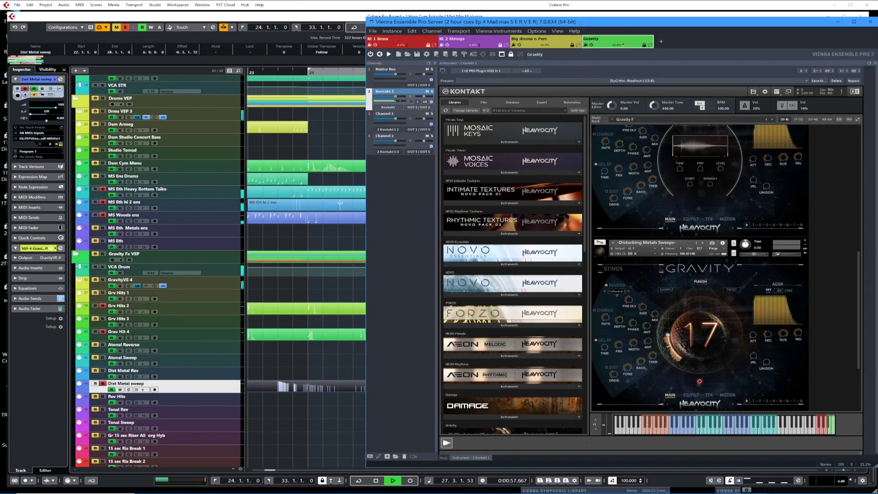
key(space)
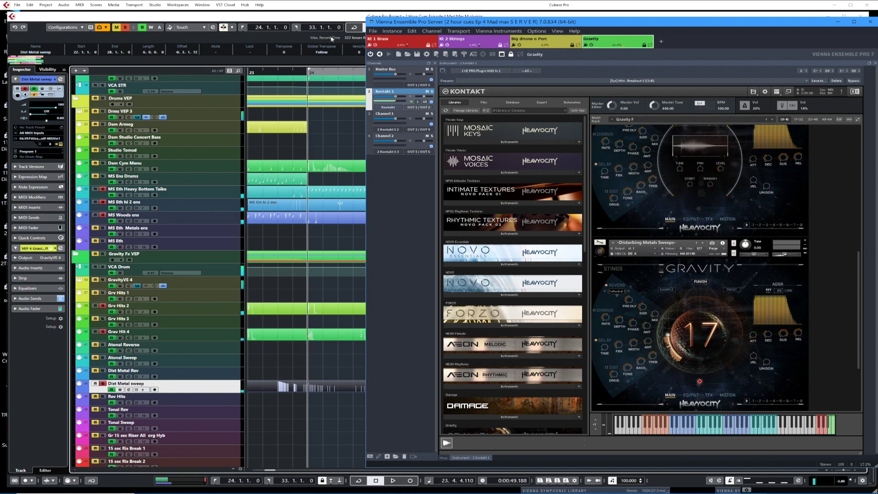
click(328, 18)
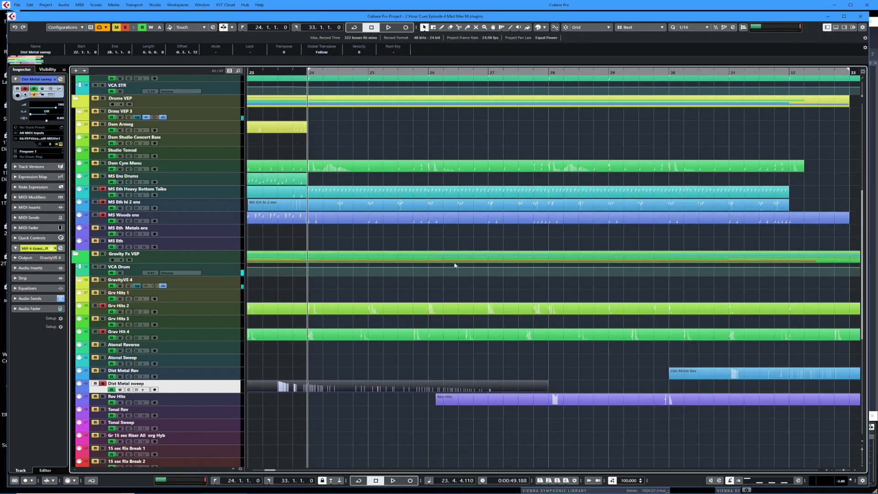
Add Moog Sub37 Fan + CB Neil, Guitar Group and IV Contra Trombones to the solo and play from bar 24 past bar 33
scroll(455, 265, down, 10)
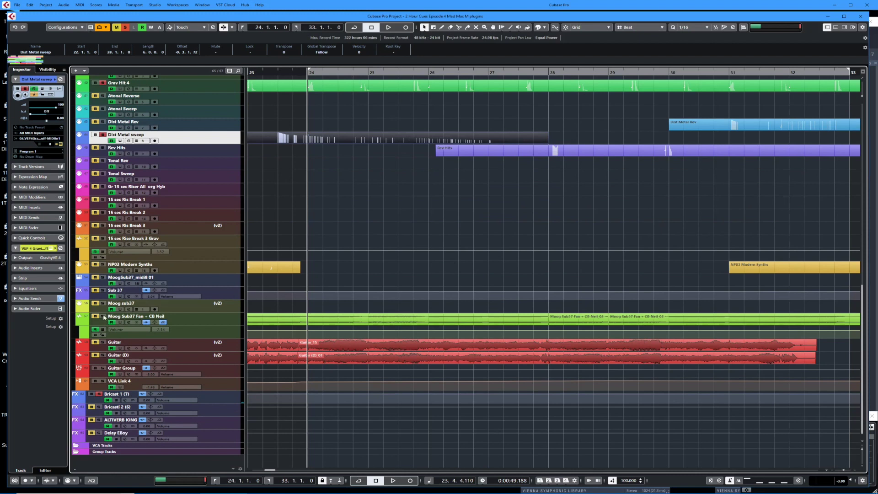
click(105, 322)
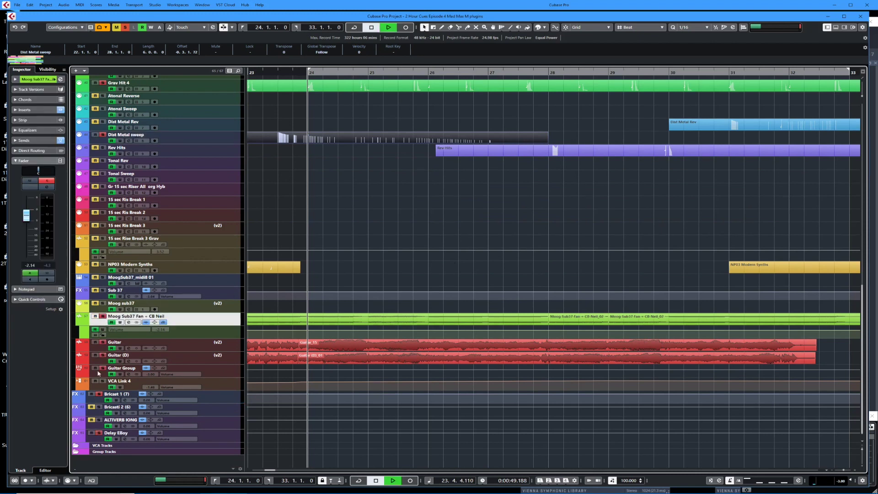
scroll(319, 271, up, 15)
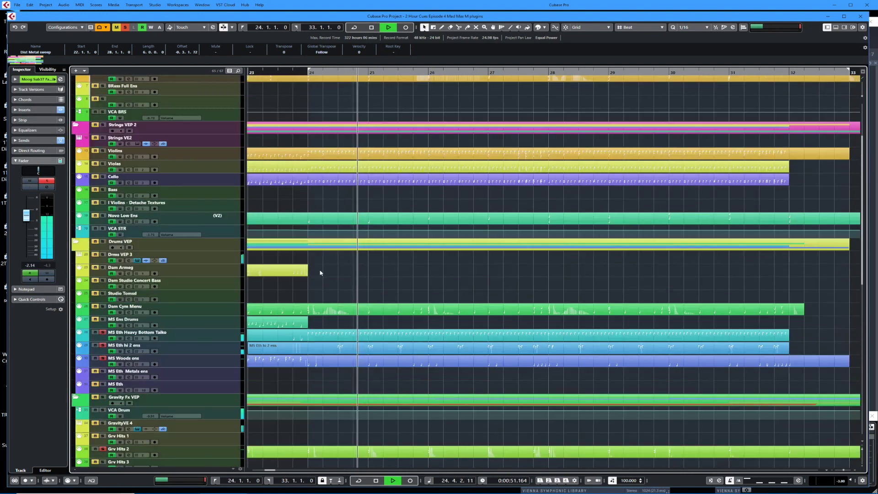
scroll(320, 273, up, 3)
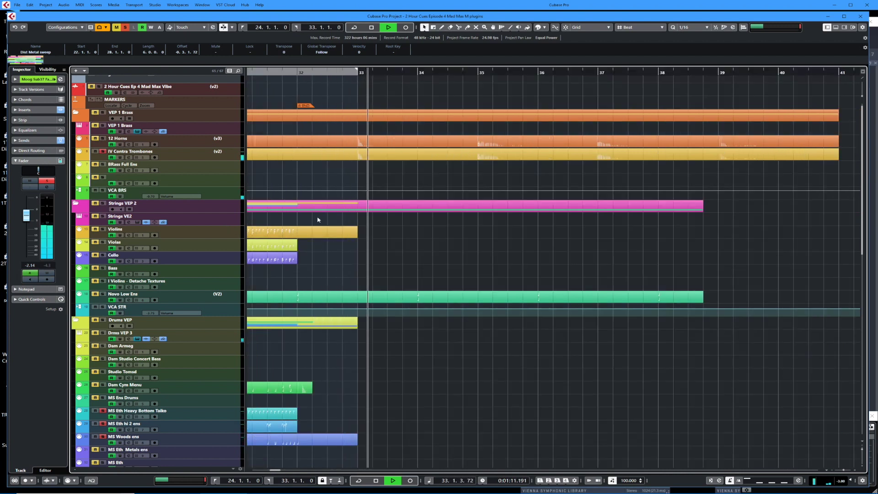
key(space)
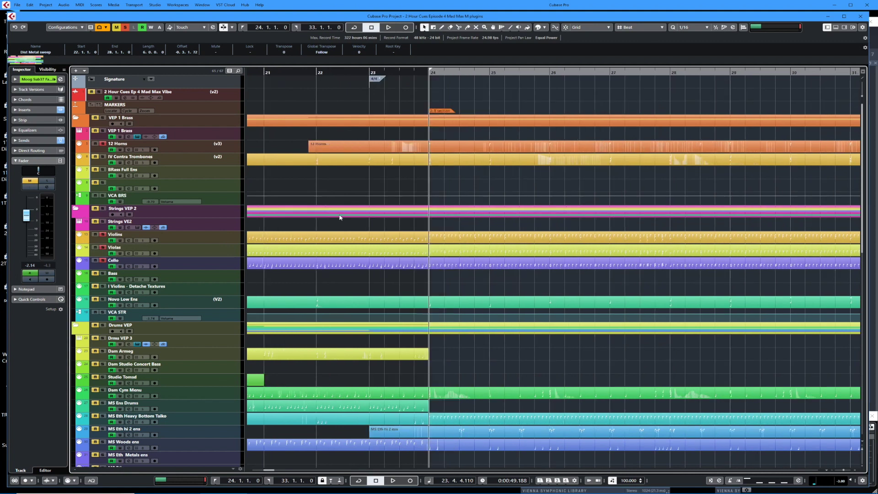
Play 12 Horns with Violins, Violas and Cello while examining the Forzo I Horns (12) instrument in Vienna Ensemble Pro
scroll(340, 217, right, 4)
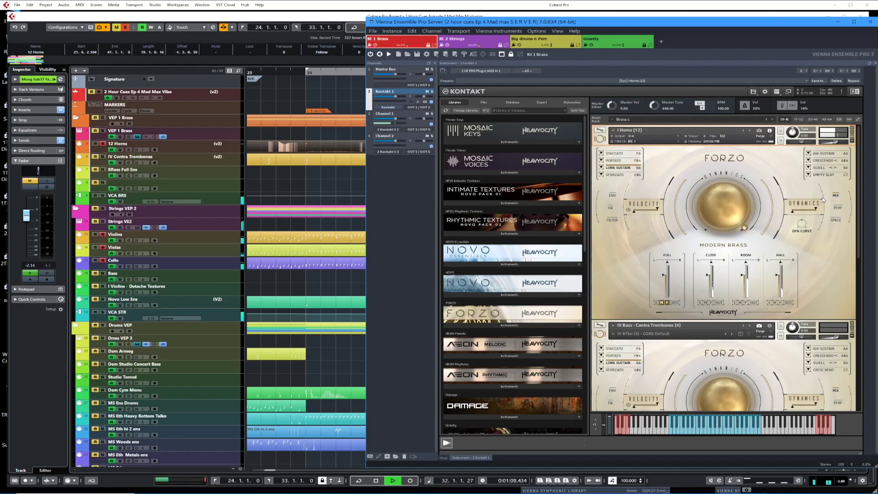
key(space)
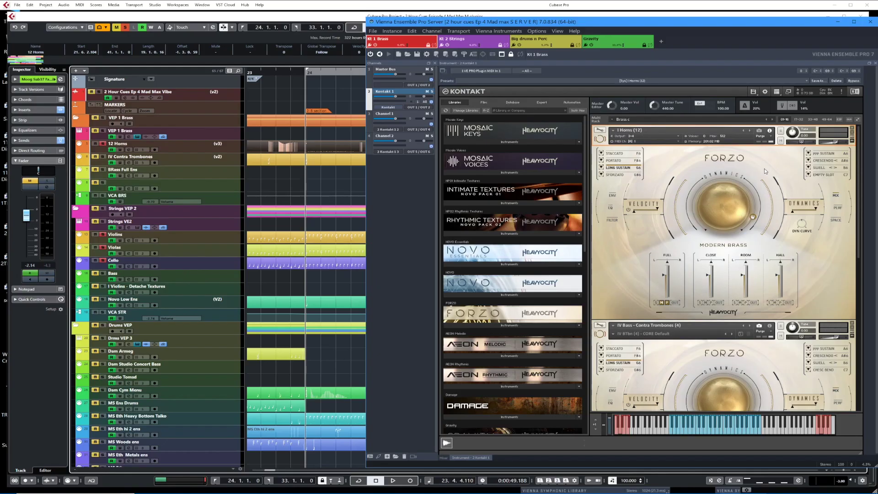
Return to Cubase, select the IV Contra Trombones part and play it with 12 Horns, Violins, Violas and Cello from bar 24
click(352, 99)
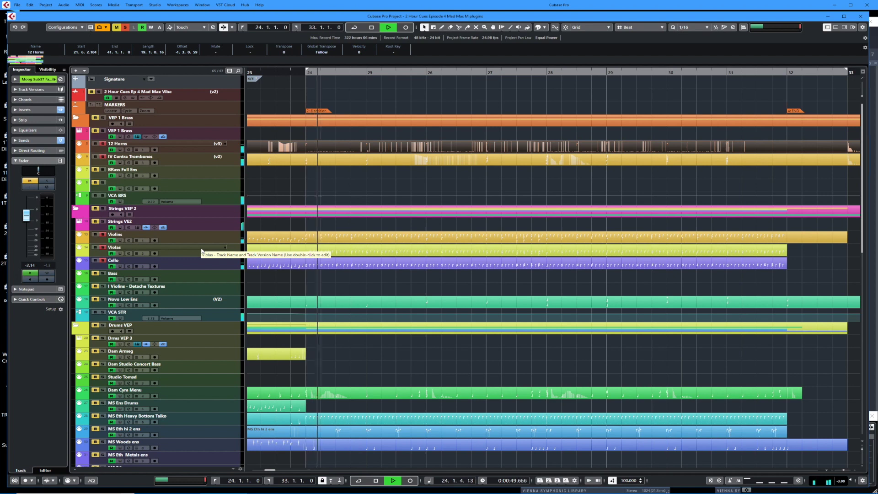
click(366, 161)
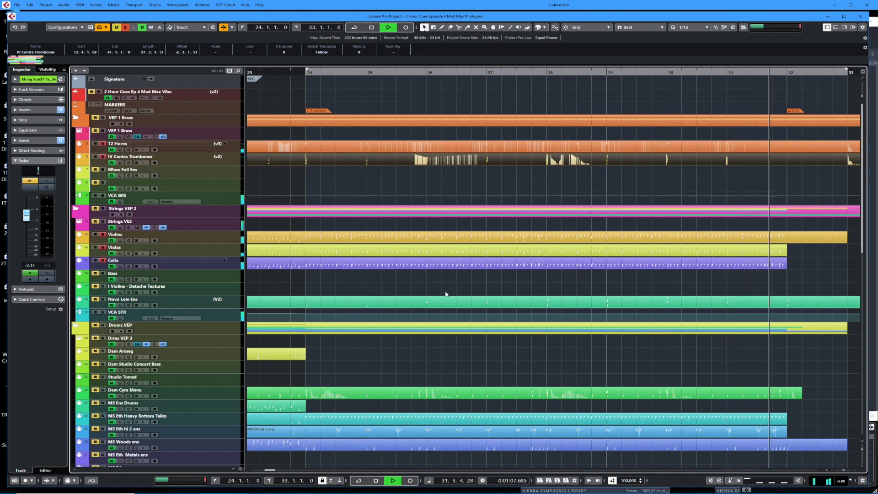
key(space)
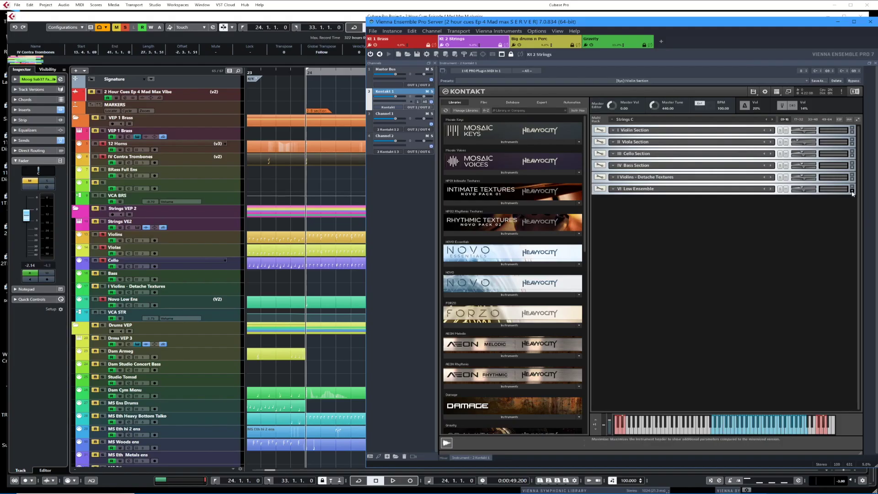
Play with Novo Low Ens added to the solo, inspect its VI Low Ensemble instrument in Vienna Ensemble Pro and return to Cubase
key(space)
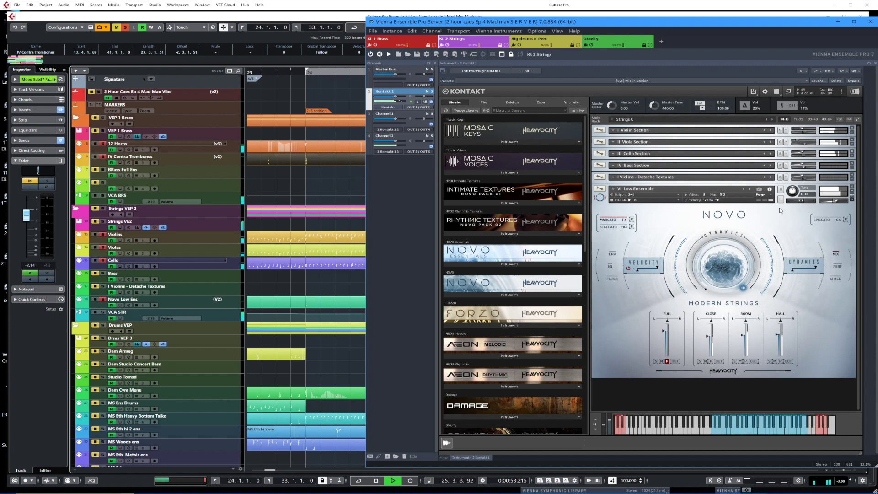
click(346, 27)
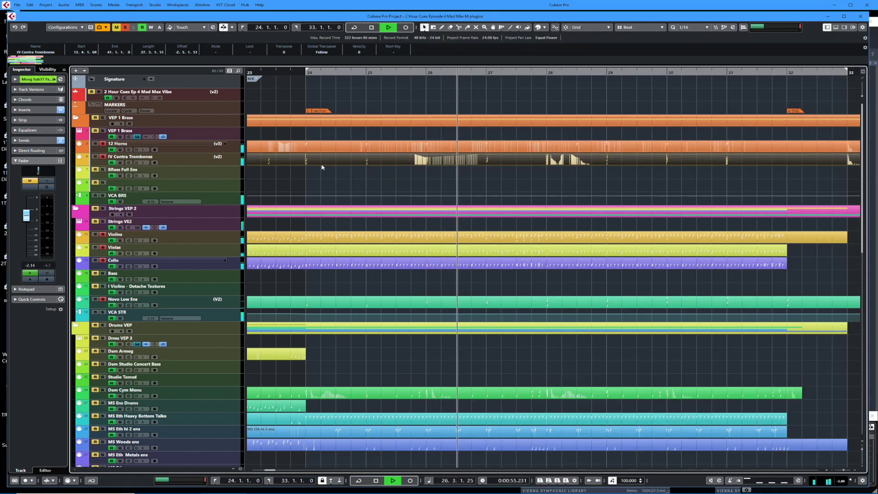
key(space)
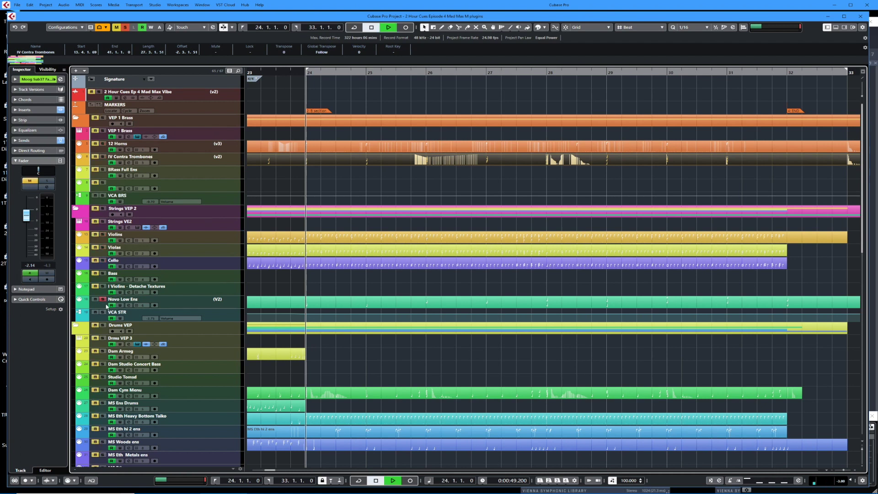
Play Novo Low Ens on its own from bar 24, stop playback and clear its solo
key(space)
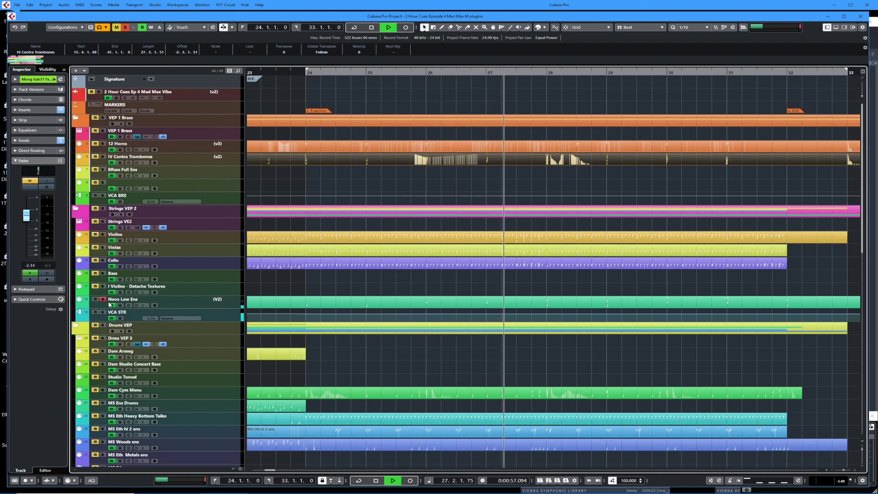
key(space)
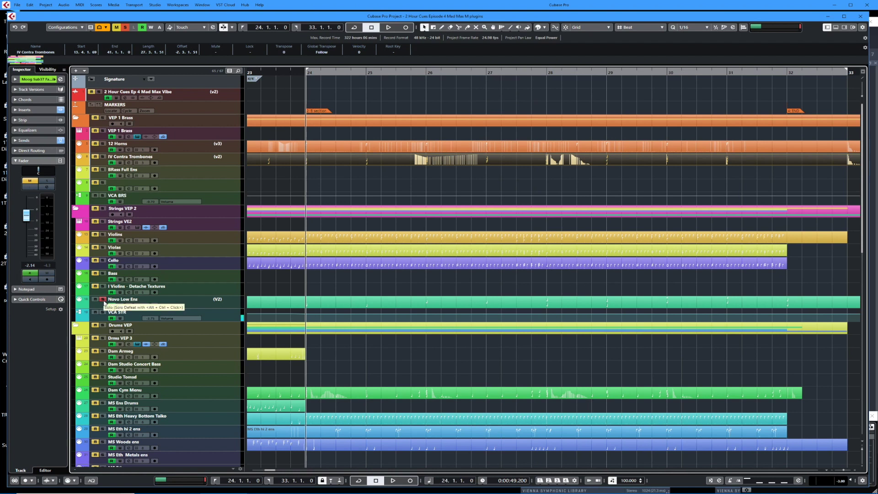
click(104, 301)
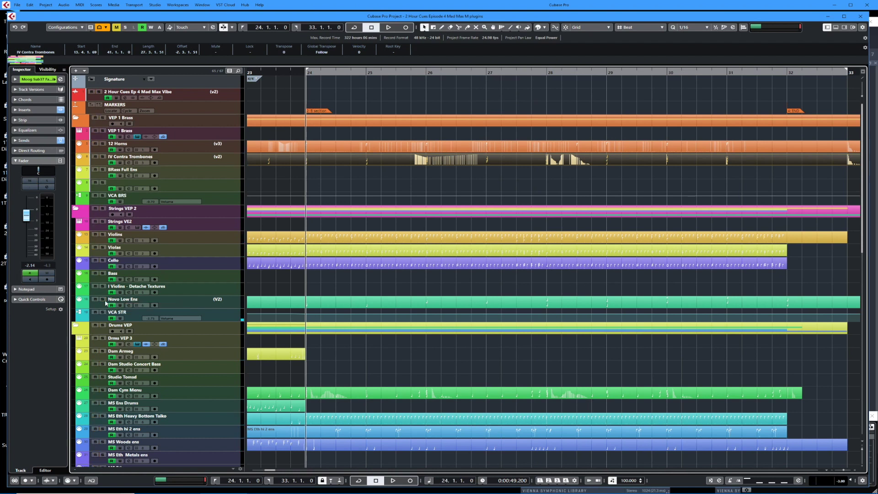
Solo Moog Sub37 Fan + CB Neil with Guitar and Guitar (D), play from bar 24 and add 12 Horns and IV Contra Trombones
scroll(352, 396, down, 8)
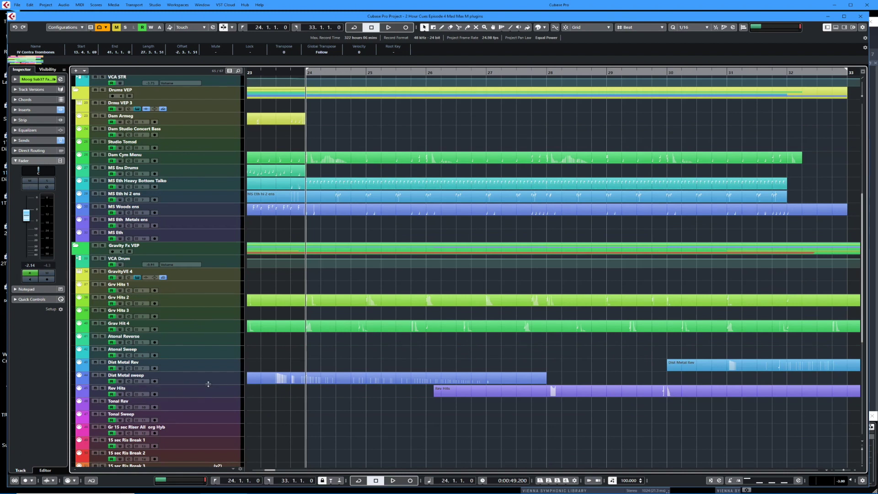
scroll(299, 350, down, 5)
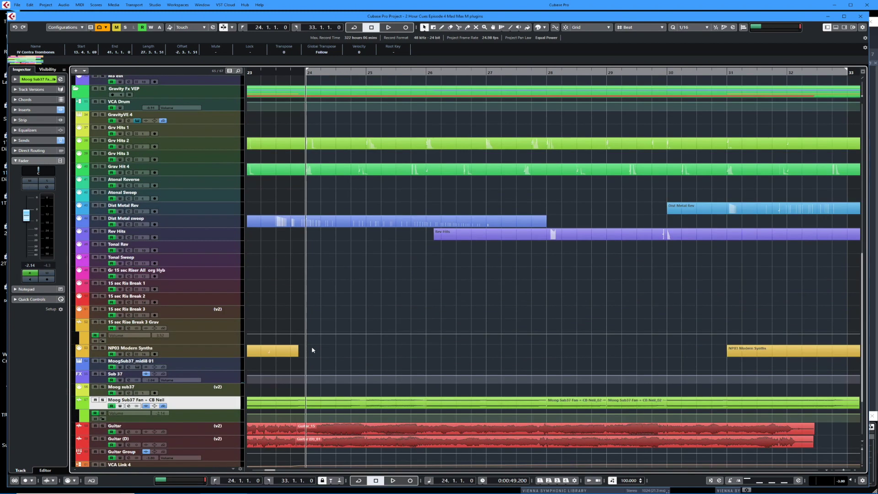
click(103, 400)
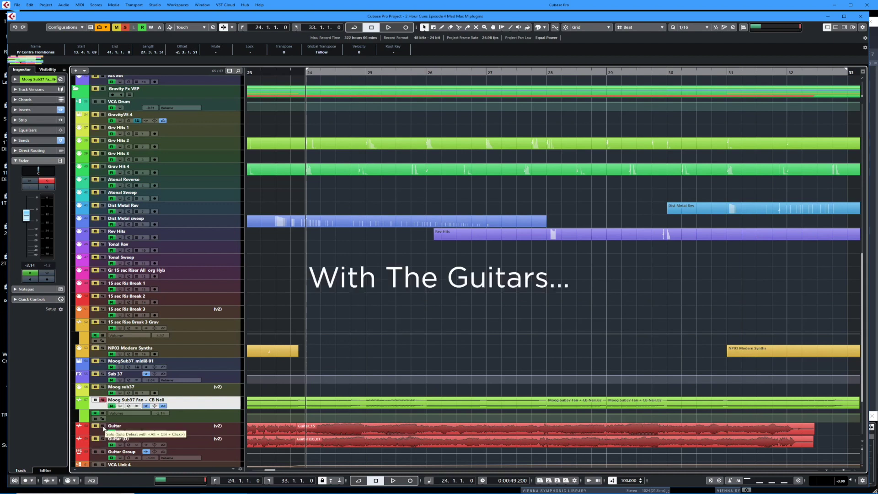
key(space)
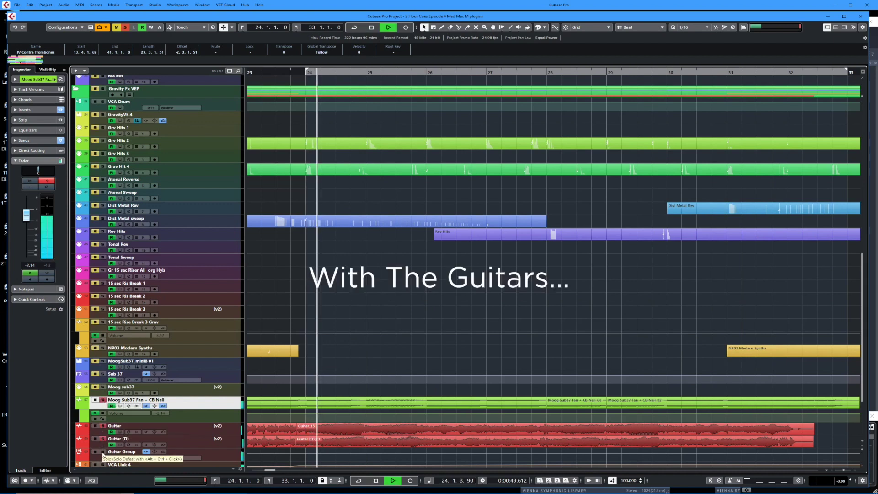
scroll(212, 123, up, 10)
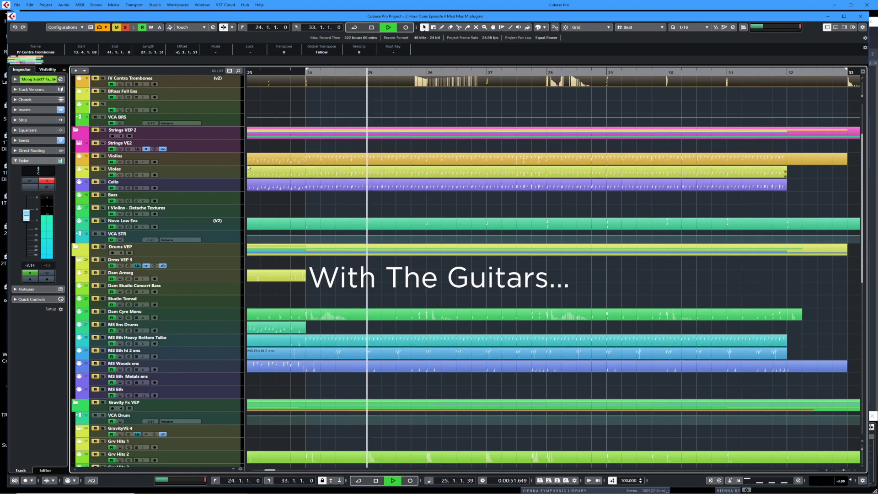
scroll(211, 123, up, 3)
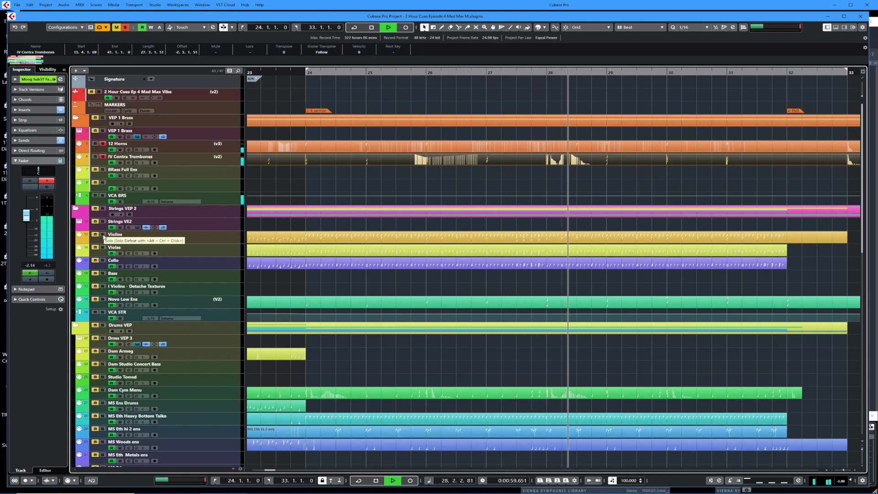
Add the drum tracks to the solo, inspect Ethnic Heavy Bottom and Ethnic High 2 Ensemble in Vienna Ensemble Pro and return to Cubase
scroll(304, 309, down, 3)
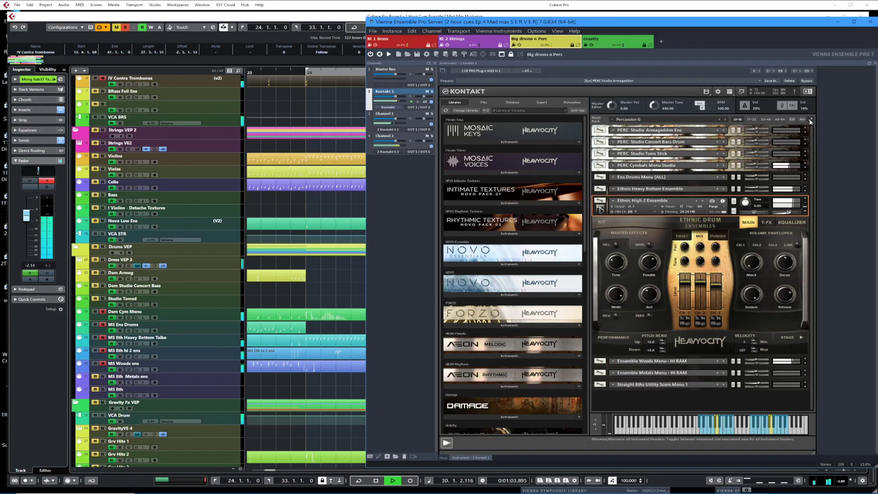
click(810, 120)
click(810, 120)
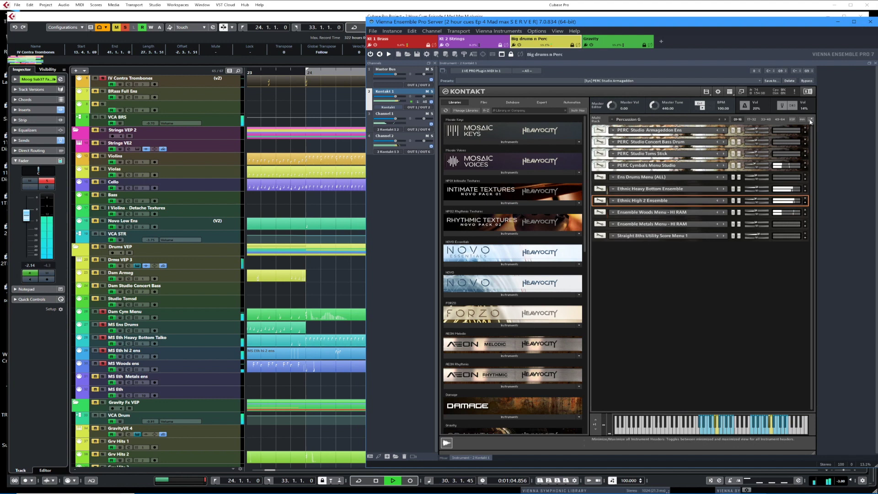
click(805, 194)
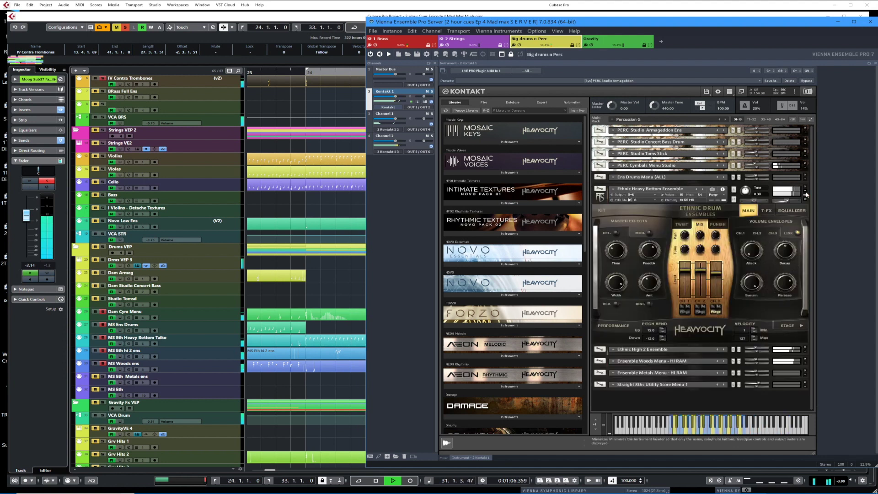
click(806, 353)
scroll(781, 339, down, 3)
key(space)
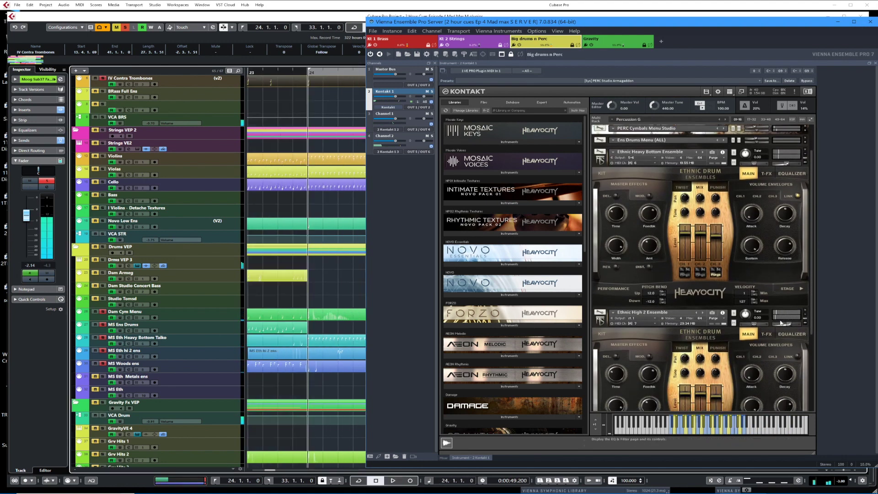
click(329, 21)
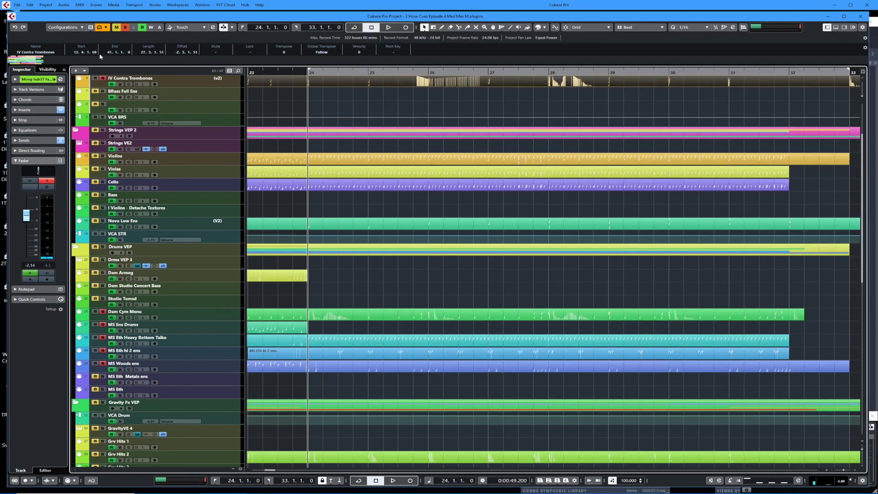
Clear all solos and play the full arrangement from bar 24, reviewing all track groups and turning on auto-scroll
key(space)
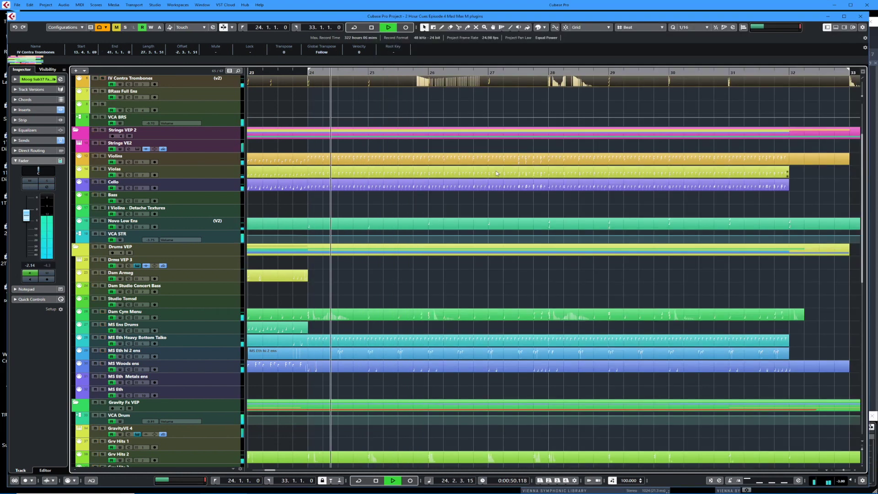
scroll(455, 171, up, 5)
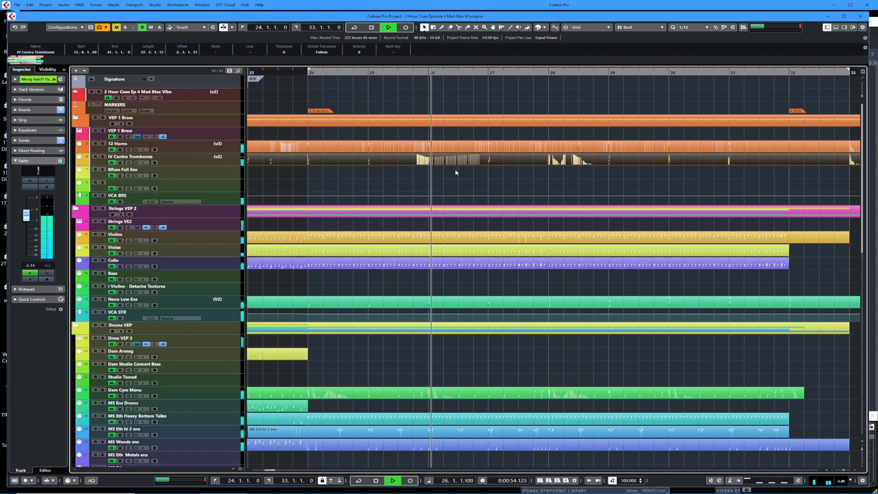
scroll(456, 172, down, 3)
scroll(456, 172, down, 12)
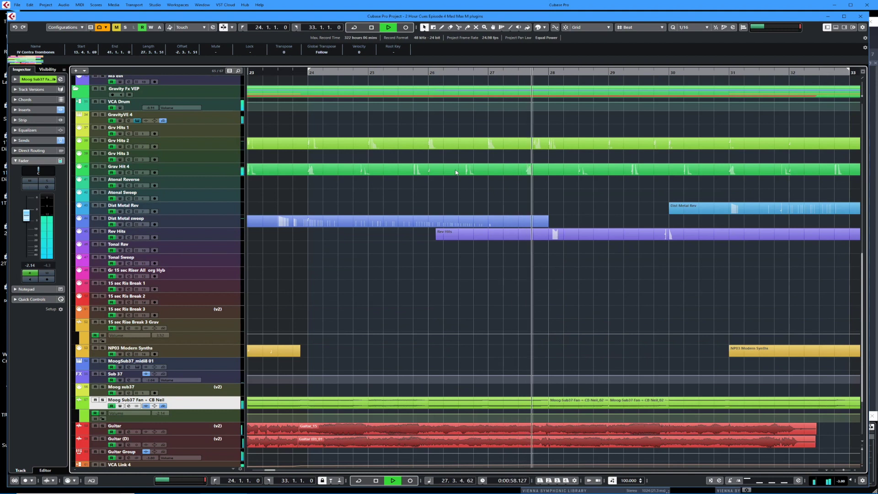
key(f)
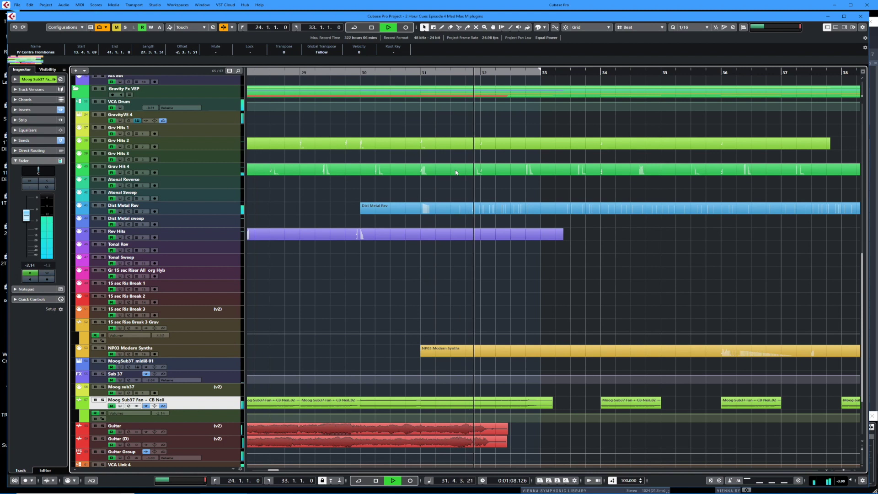
Examine the ending section's Gravity, synth, brass and string parts from bar 32 past bar 38 during playback, then stop
scroll(567, 188, right, 3)
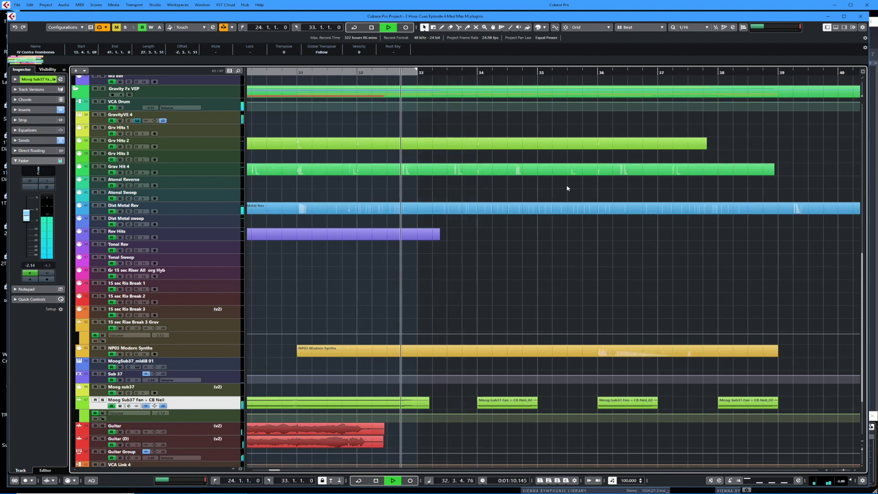
scroll(567, 188, down, 3)
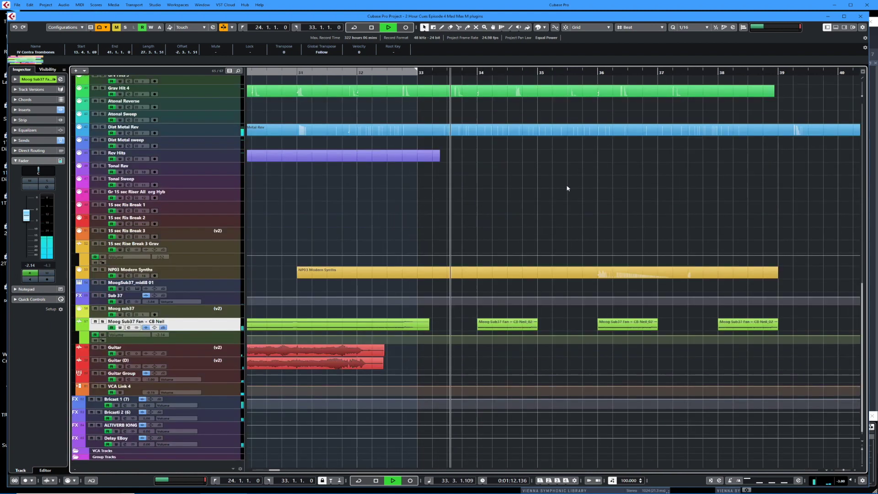
scroll(567, 188, up, 3)
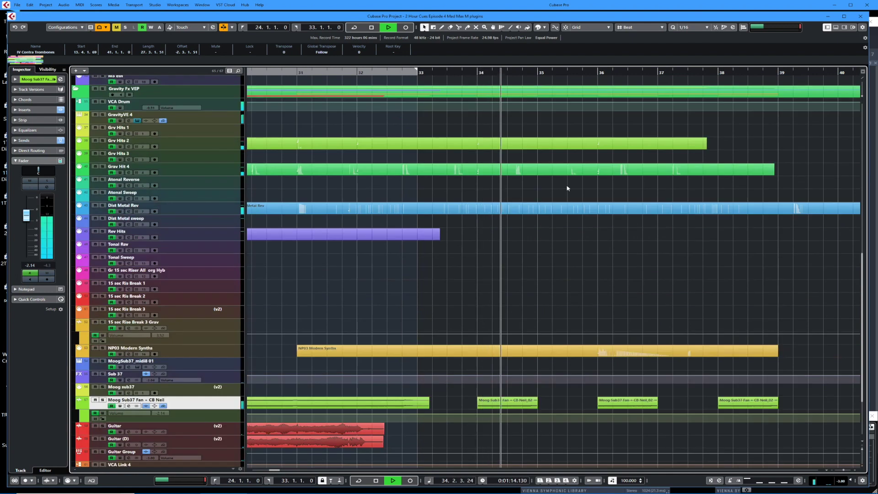
scroll(567, 188, up, 6)
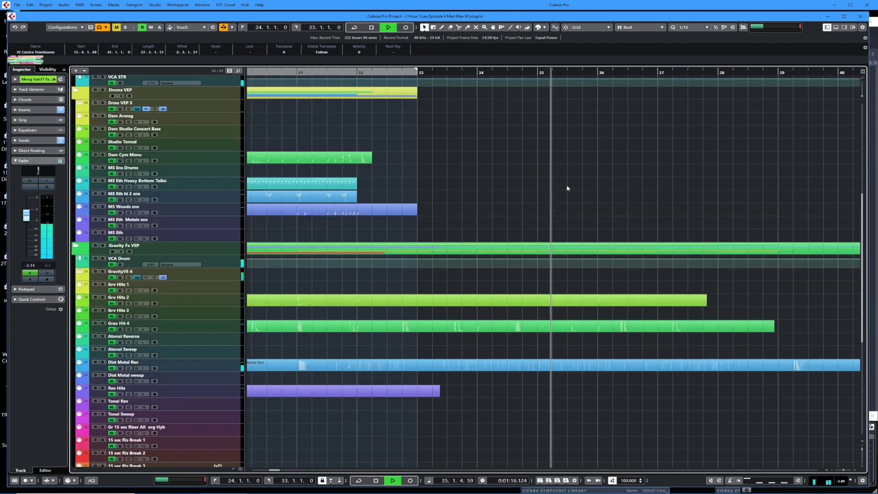
scroll(567, 188, up, 9)
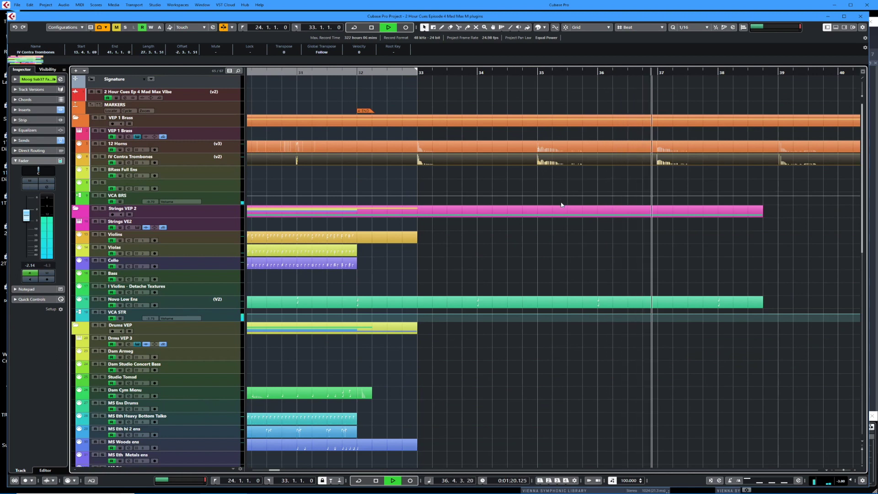
scroll(561, 205, down, 12)
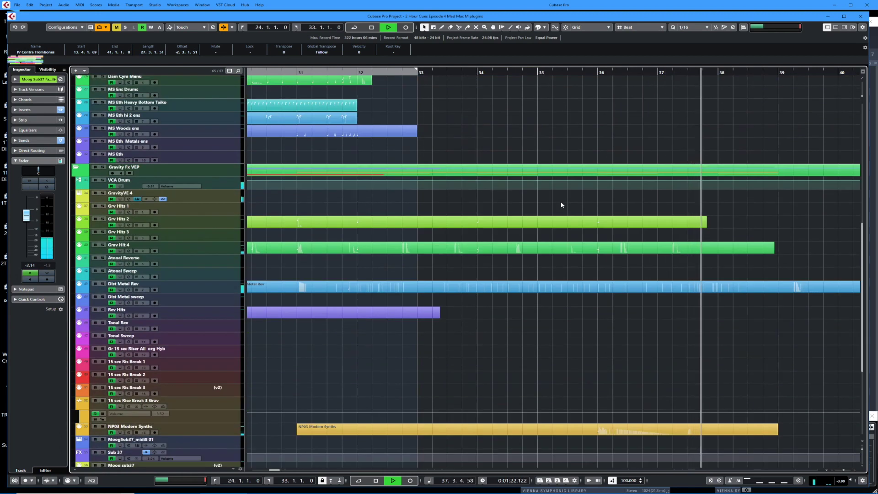
scroll(618, 247, down, 3)
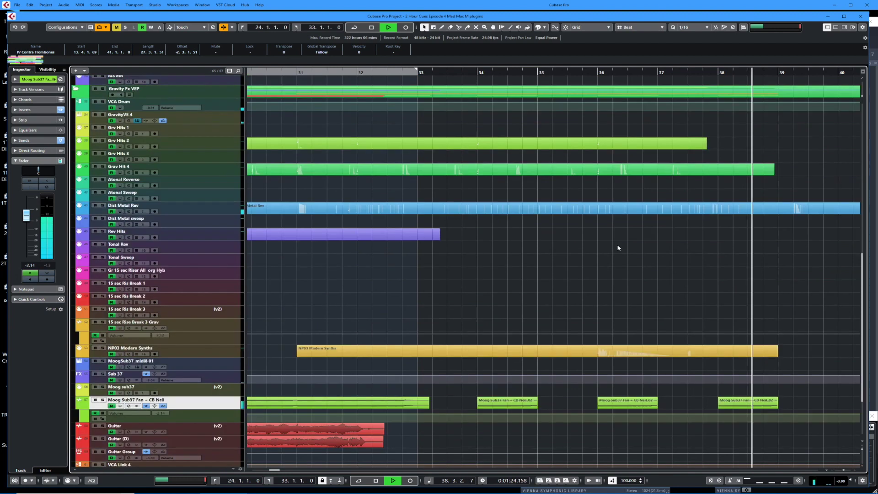
key(space)
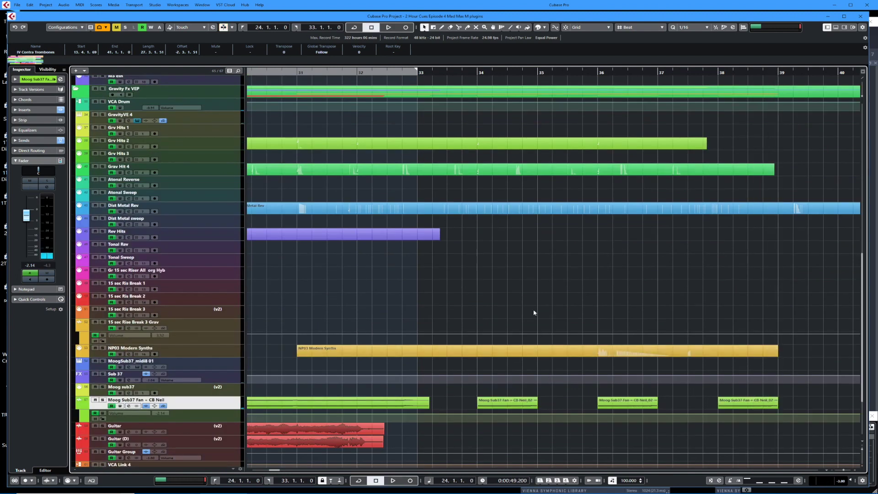
Set the playback position to bar 33, select the NP03 Modern Synths part and solo its track
click(505, 399)
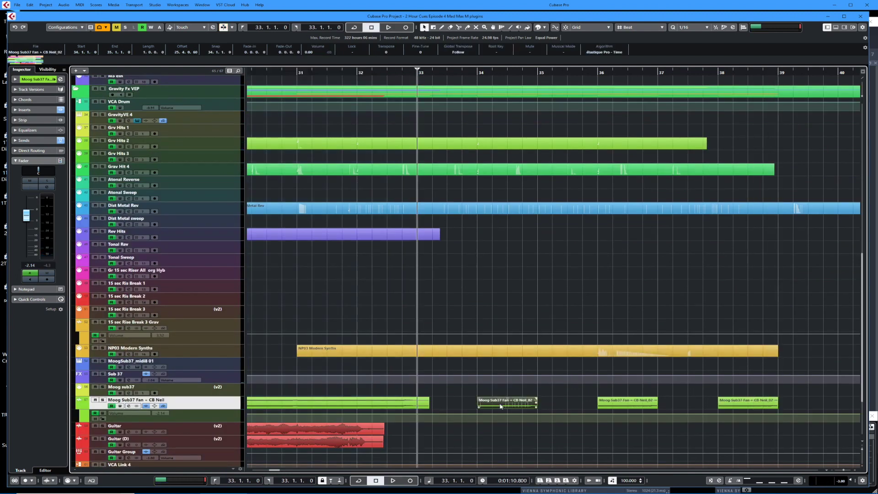
click(541, 347)
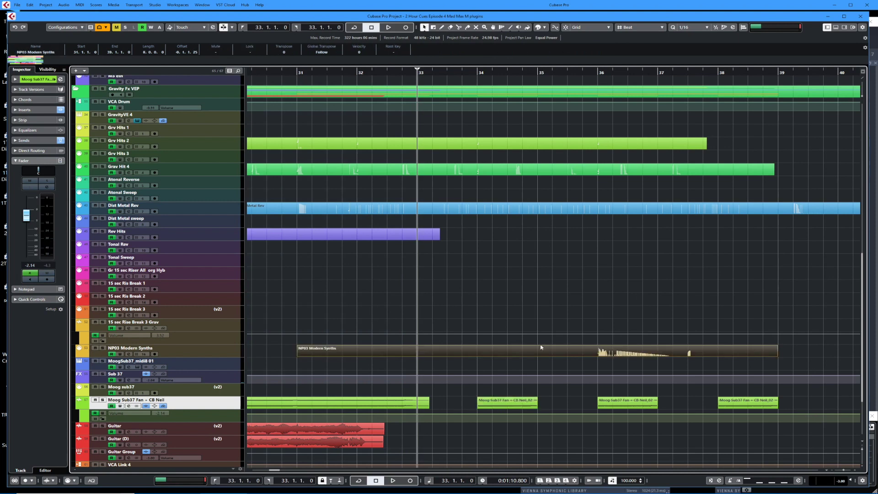
click(173, 356)
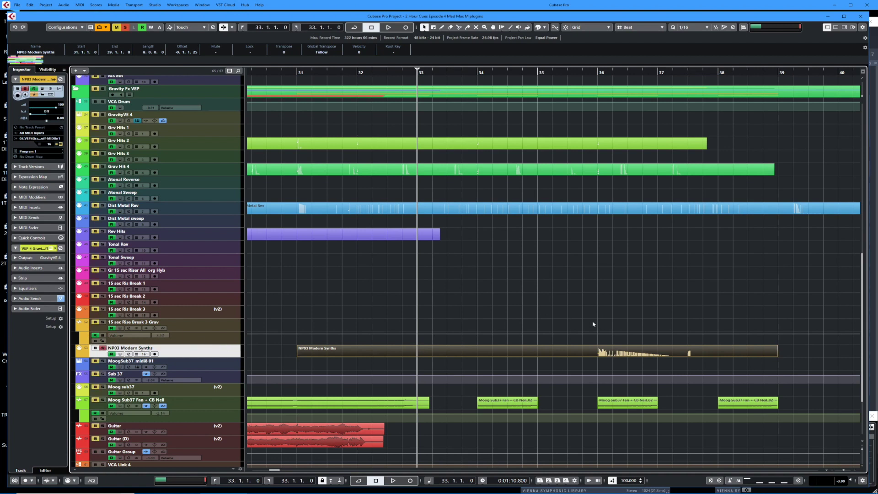
Audition NP03 Modern Synths from bar 36, first alone and again with the Moog Sub37 Fan + CB Neil track added to the solo
click(608, 341)
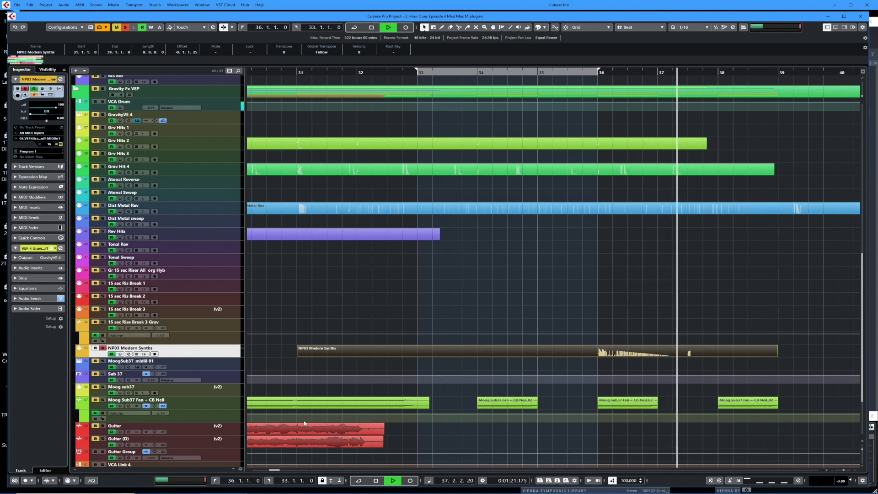
key(space)
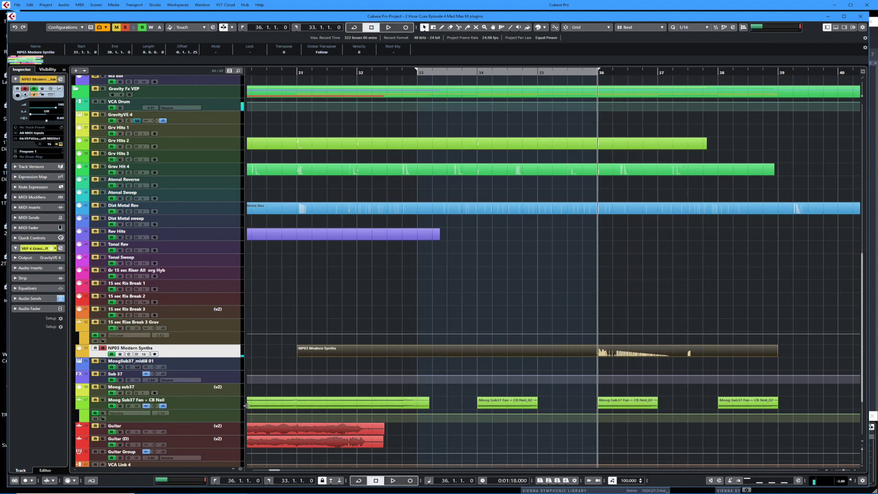
click(103, 400)
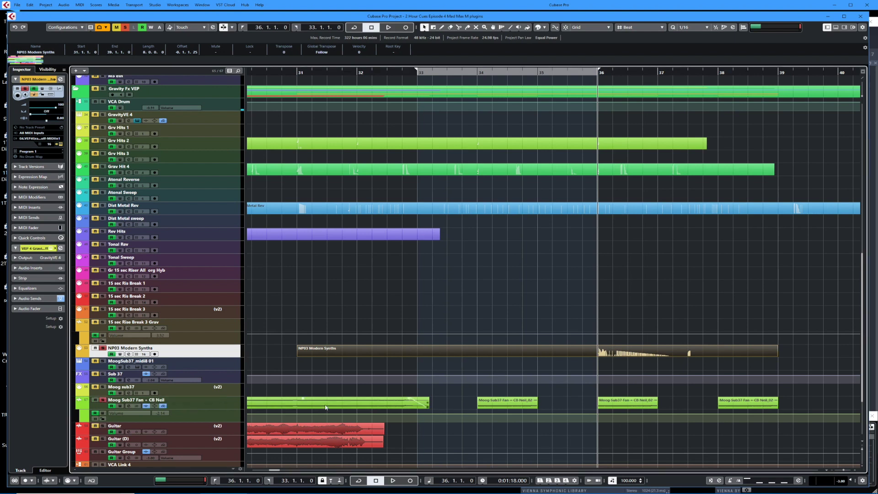
click(620, 404)
key(space)
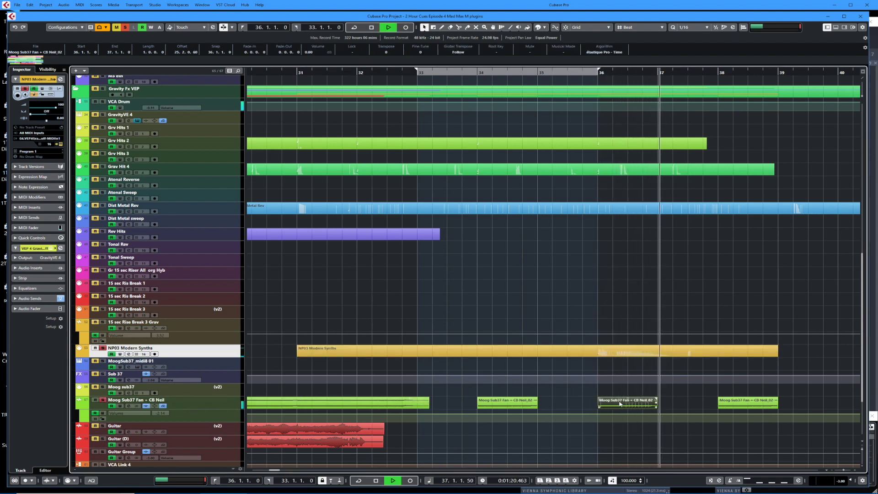
key(space)
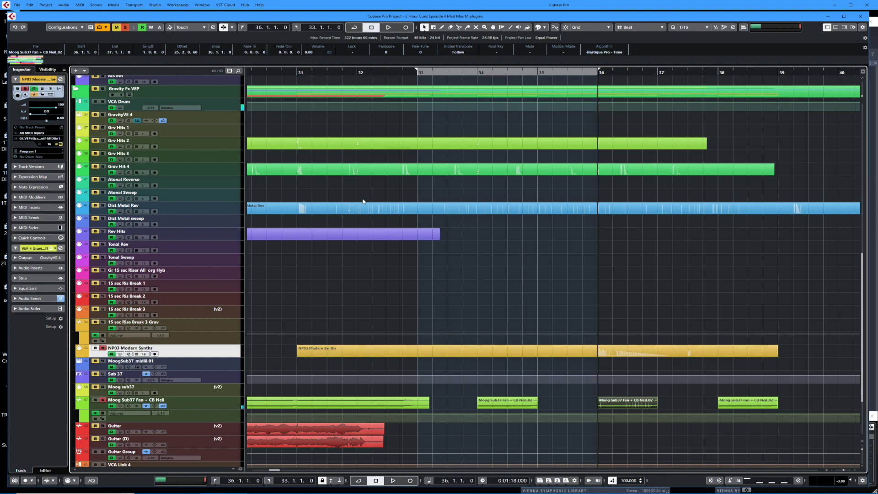
Add the Dist Metal Rev track to the solo and play the ending from bar 36 past bar 40, reviewing the tracks below it
scroll(356, 248, up, 5)
scroll(357, 248, up, 7)
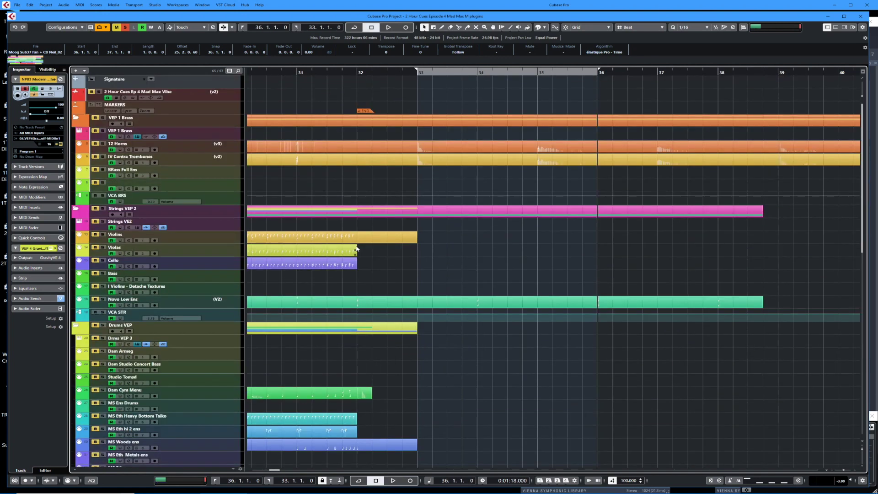
scroll(342, 225, down, 10)
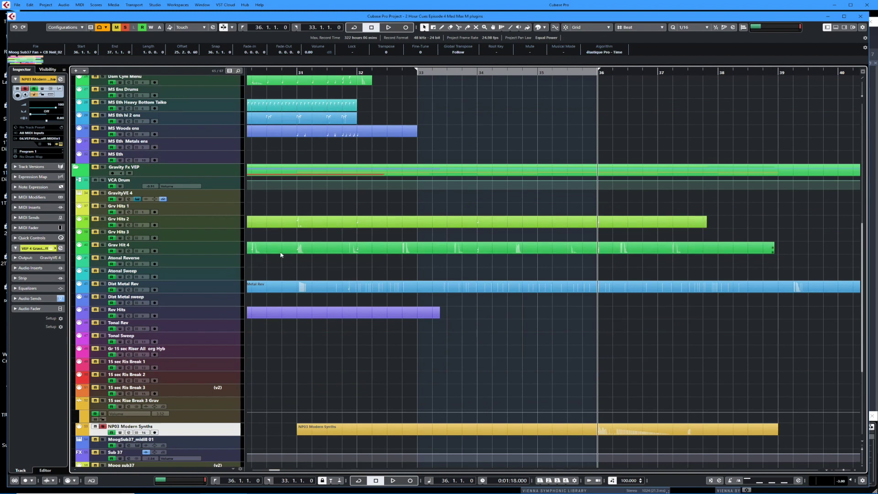
key(space)
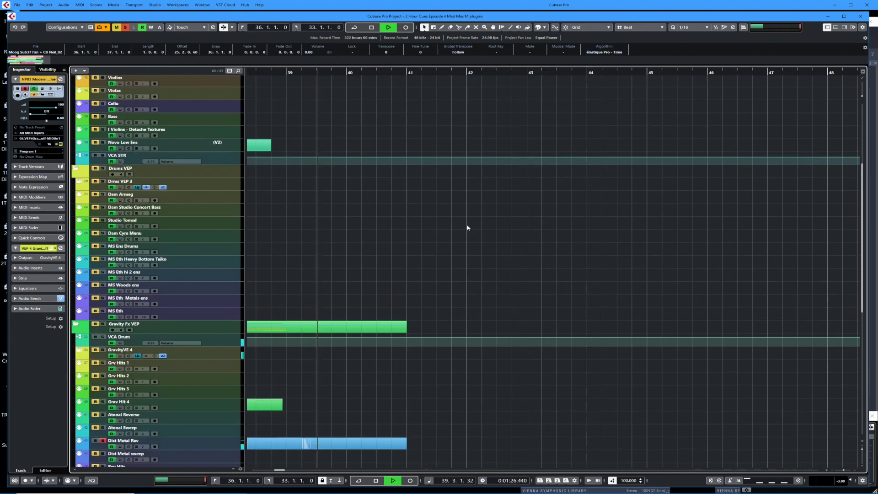
scroll(468, 227, down, 5)
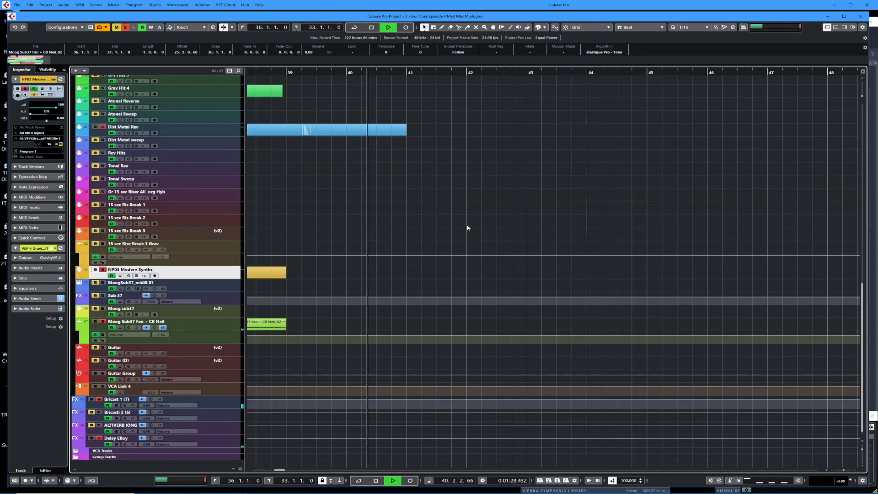
key(space)
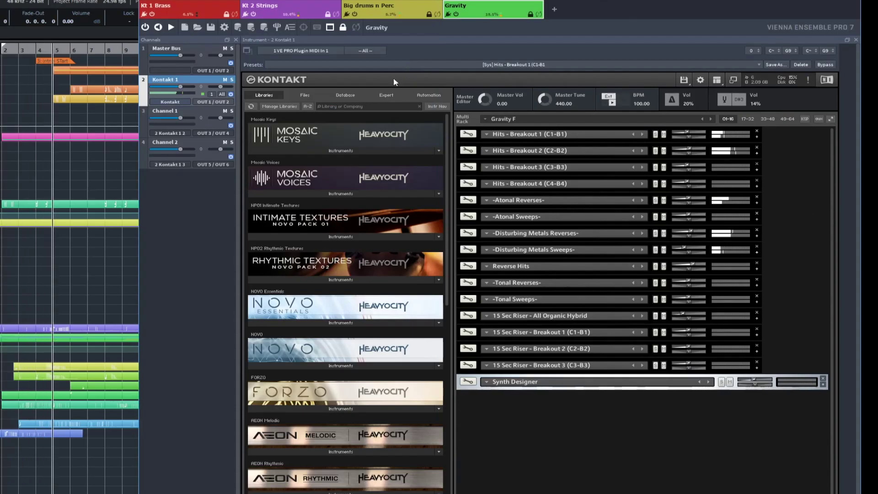
During playback in Vienna Ensemble Pro, collapse Kt 2 Strings' Violin Section, expand its Low Ensemble and show the Gravity instance
click(293, 13)
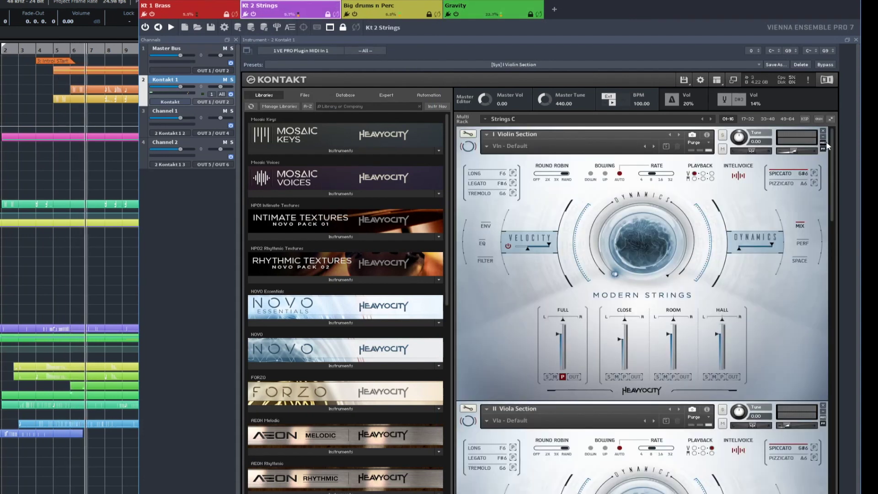
click(831, 119)
click(823, 220)
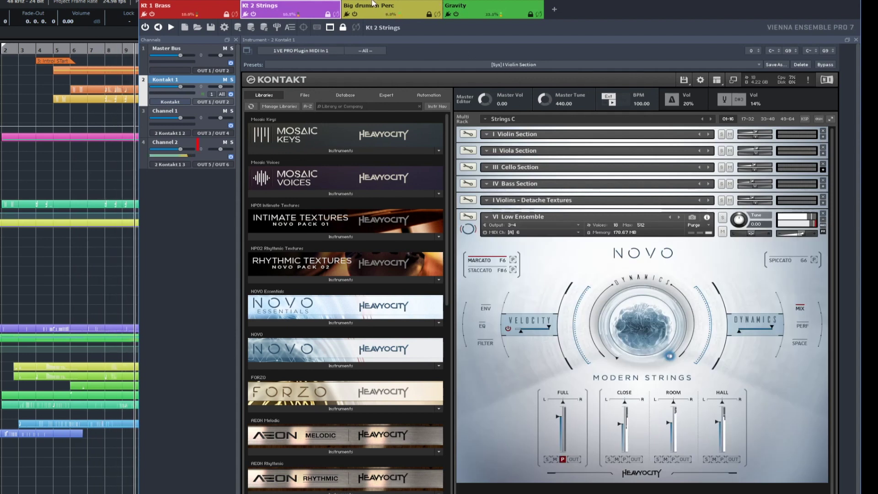
click(464, 12)
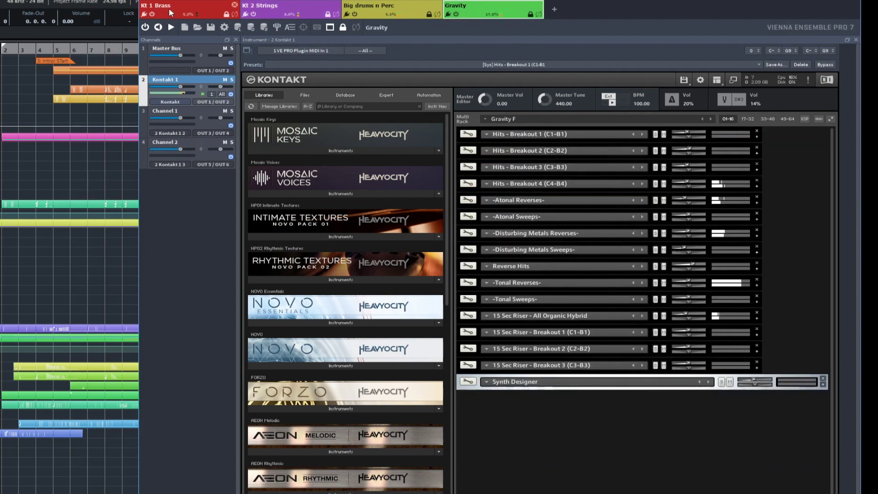
In the Big drums n Perc instance, expand Ethnic Heavy Bottom Ensemble, PERC Studio Toms Stick and PERC Cymbals Menu Studio for inspection
click(366, 17)
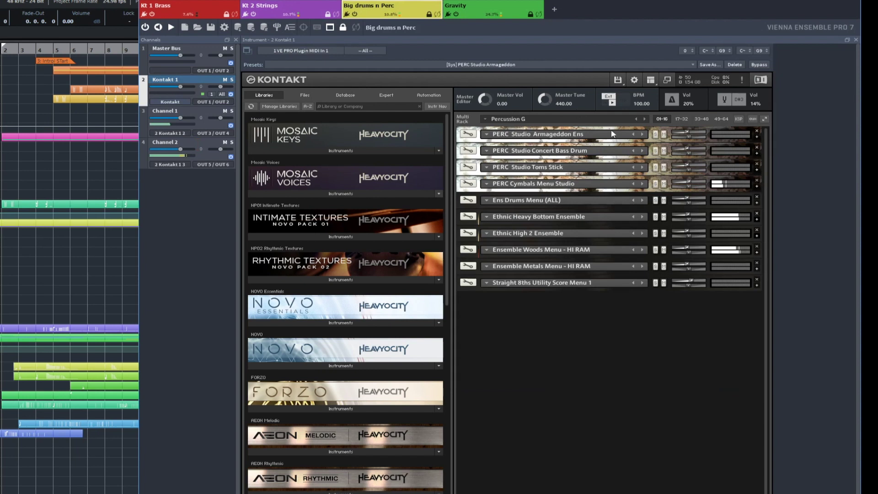
click(755, 219)
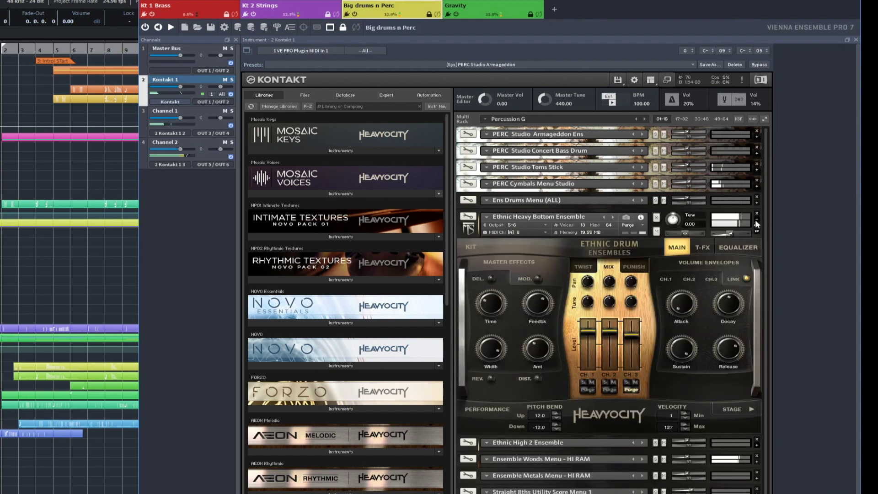
click(757, 171)
scroll(757, 257, down, 3)
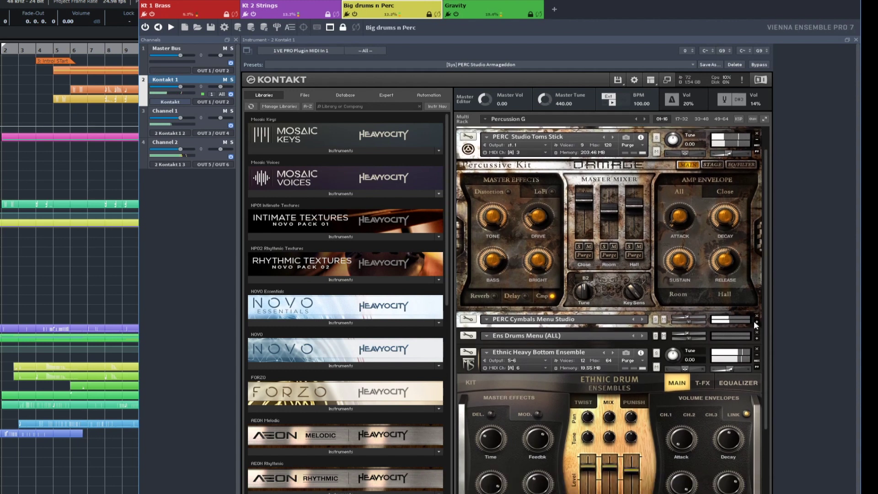
click(755, 322)
scroll(754, 342, down, 6)
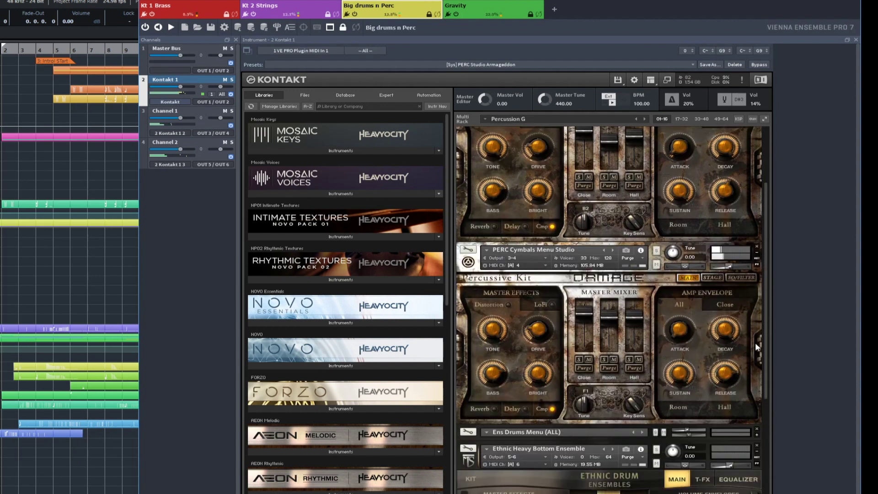
scroll(756, 342, down, 5)
Return to the Kt 2 Strings instance and expand the Cello, Viola and Violin Sections while the cue plays
click(272, 14)
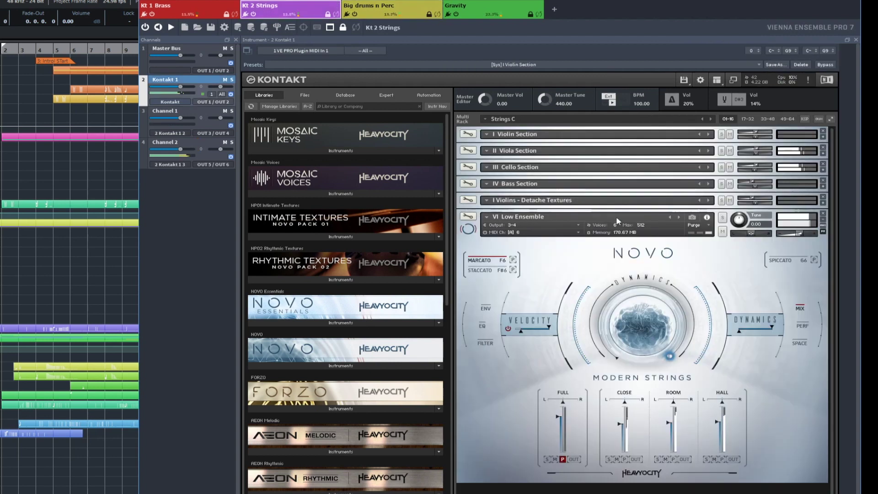
click(823, 170)
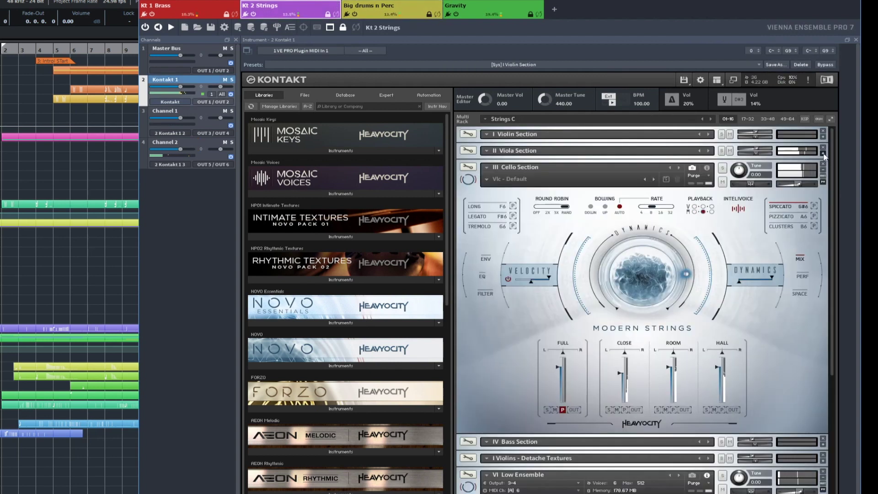
click(824, 154)
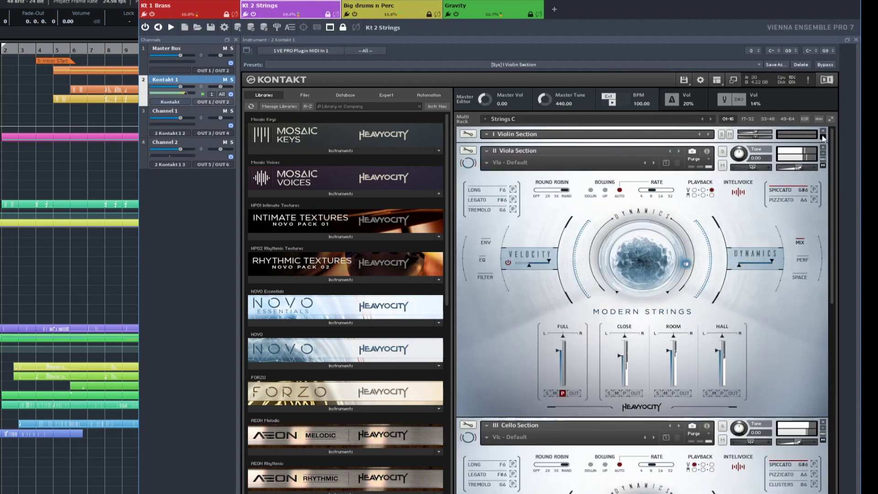
click(823, 137)
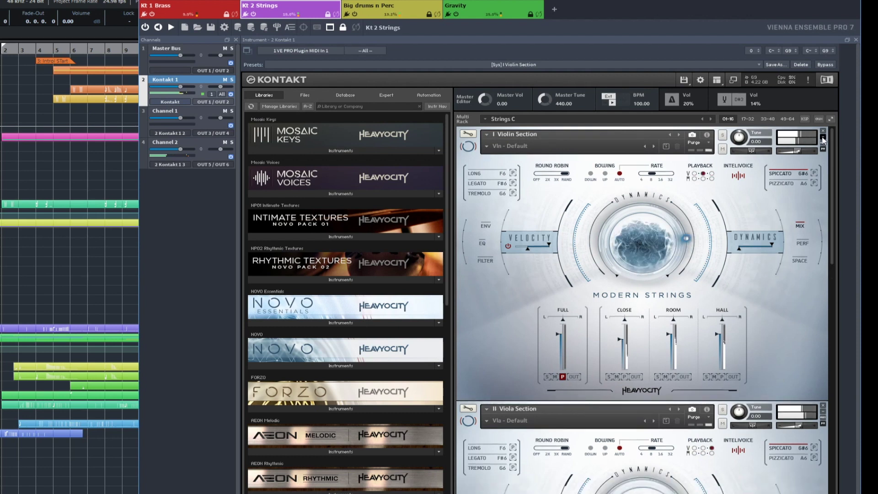
drag(831, 193, 833, 142)
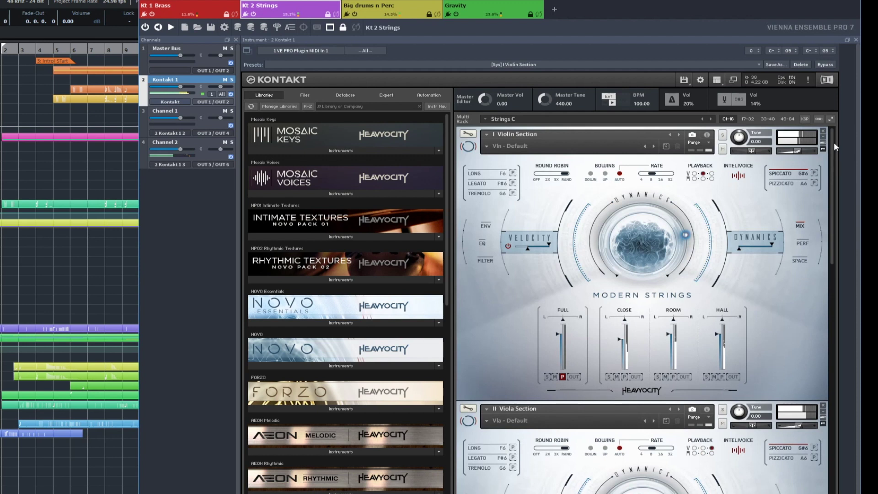
Show the drum and Kt 1 Brass instances, select the Horns part in Cubase, temporarily enlarge its track, and return to Vienna Ensemble Pro
click(365, 18)
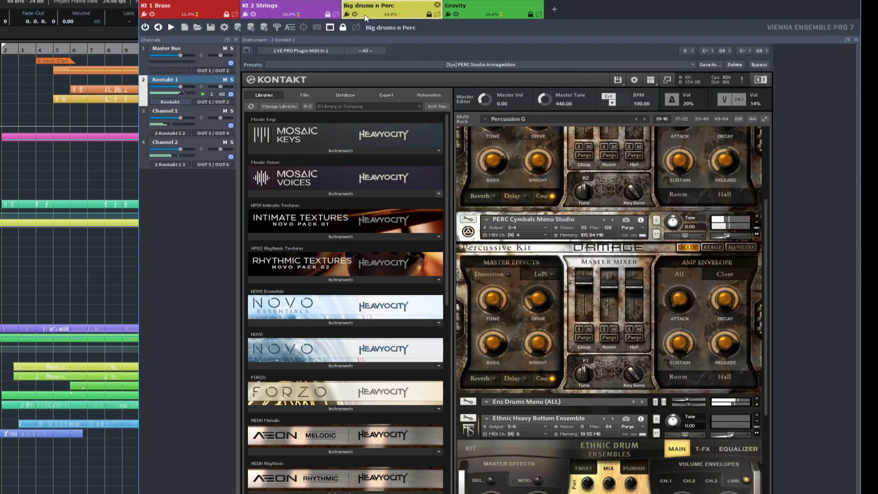
click(162, 9)
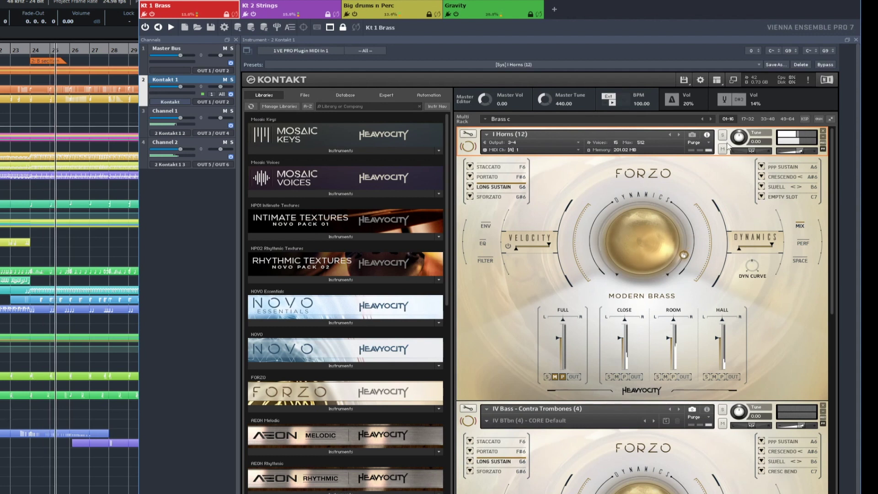
click(137, 78)
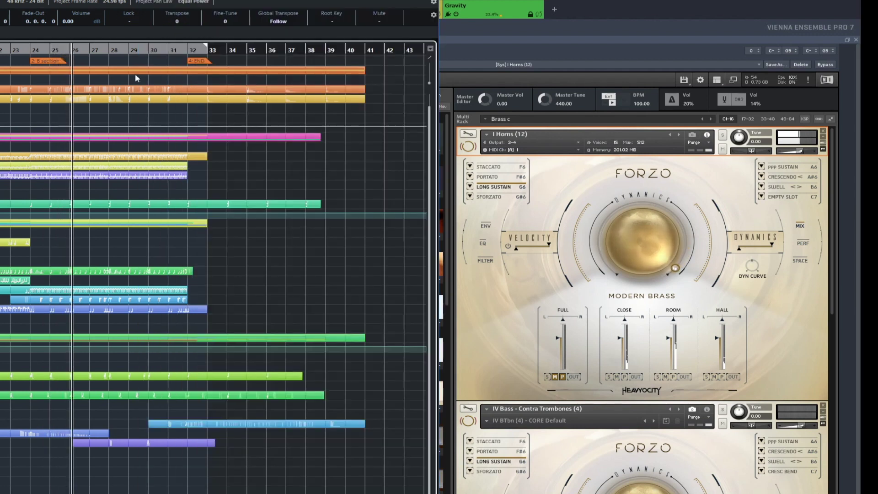
click(137, 90)
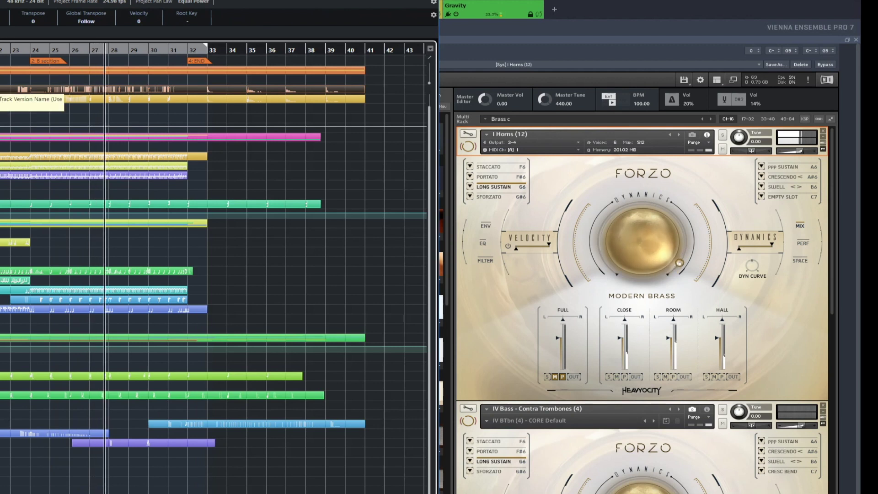
key(alt+e)
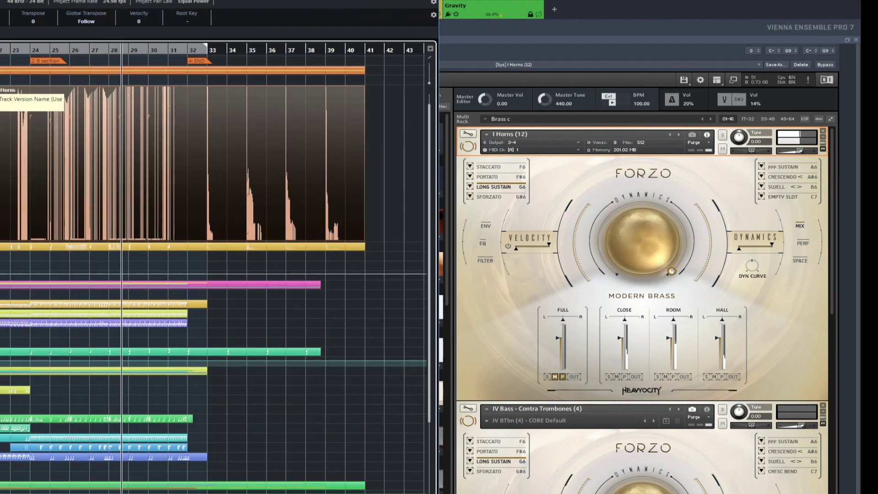
key(alt+e)
click(556, 157)
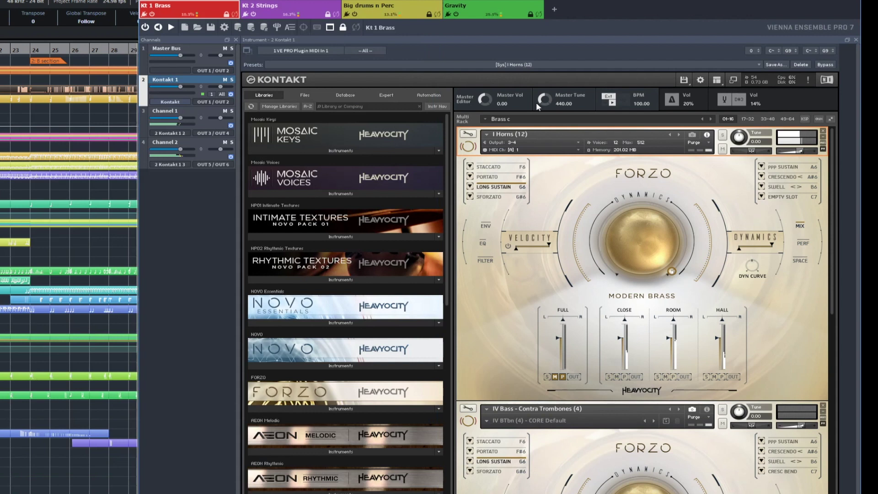
Expand Reverse Hits in the Gravity instance, view the Kt 1 Brass and Kt 2 Strings instances, and switch back to Cubase
click(470, 15)
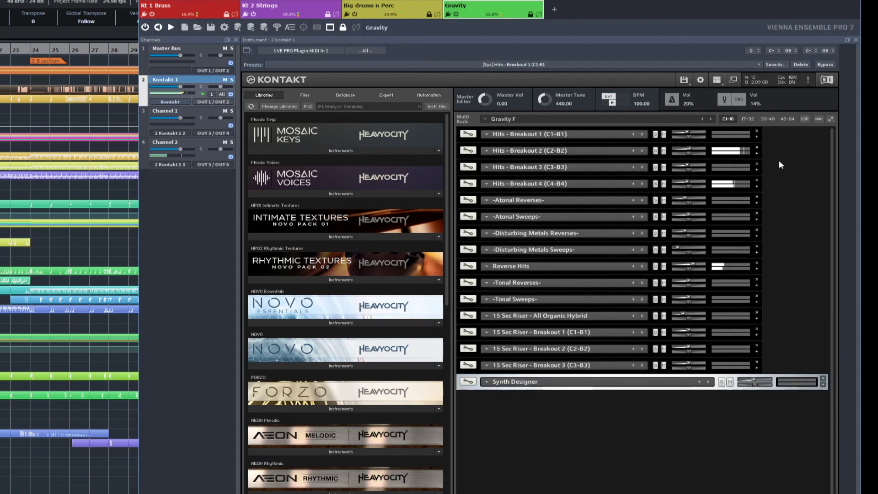
click(756, 268)
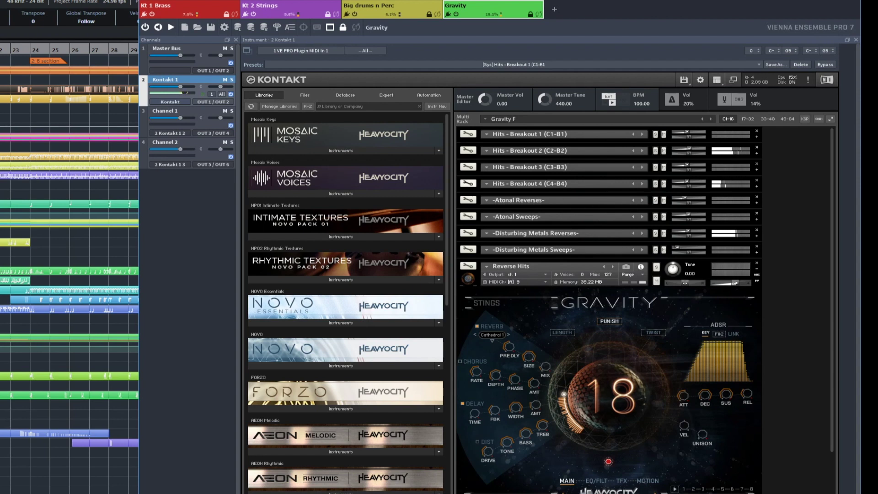
click(198, 11)
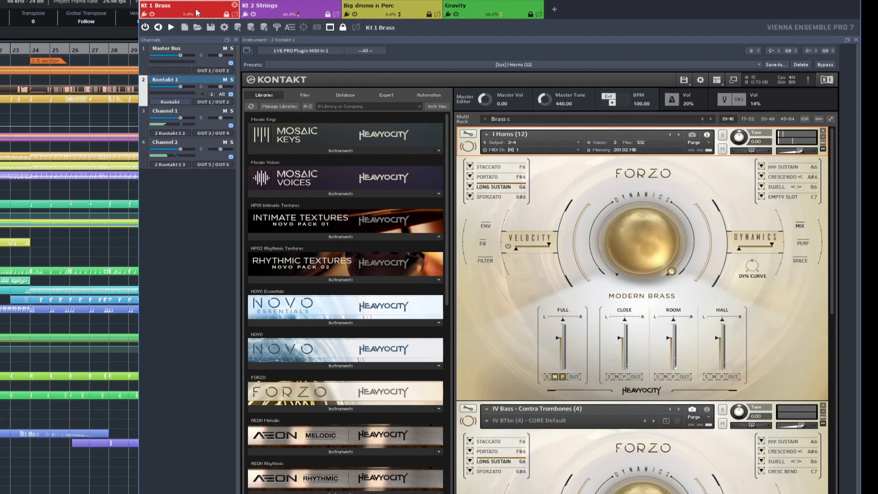
click(266, 13)
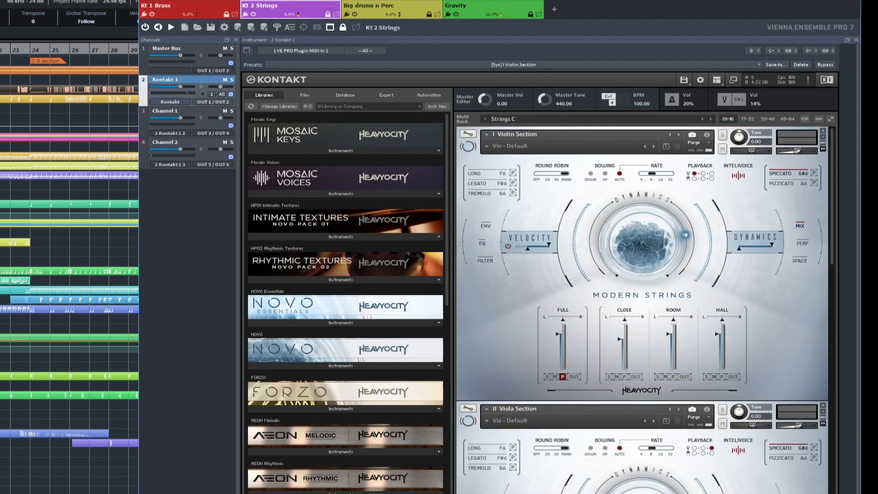
key(alt+Tab)
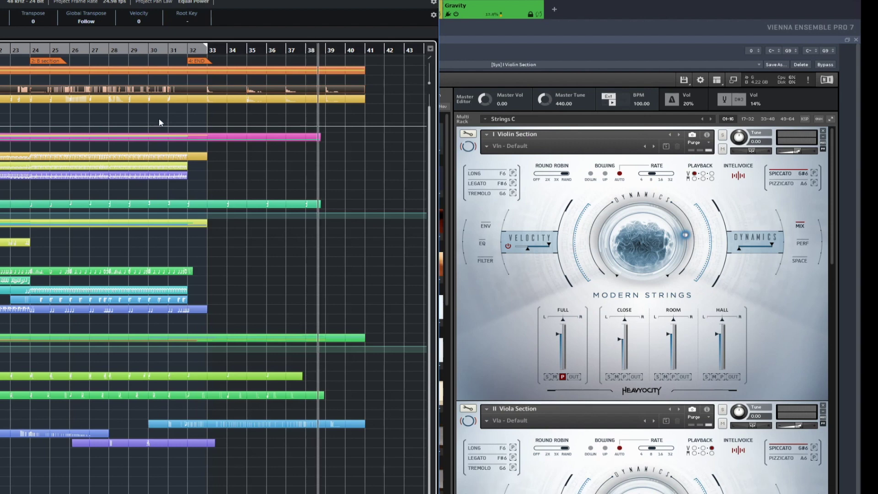